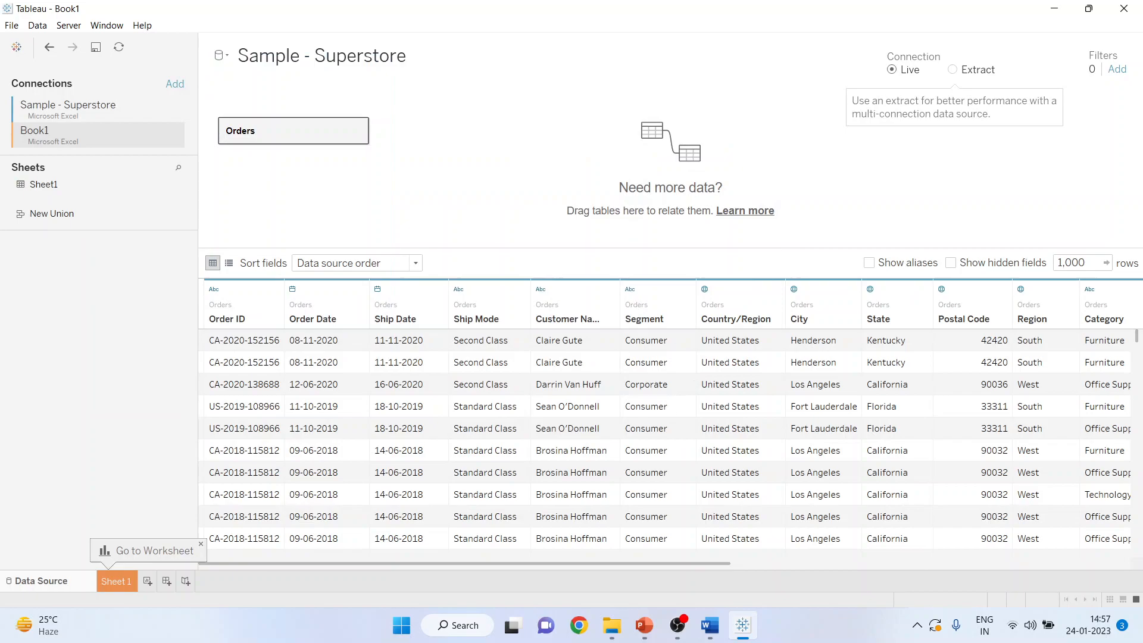
- Add Sheet1 from Book1 to the data model and relate it to Orders with the relationship calculation 1 on both sides
left_click_drag(33, 185, 468, 134)
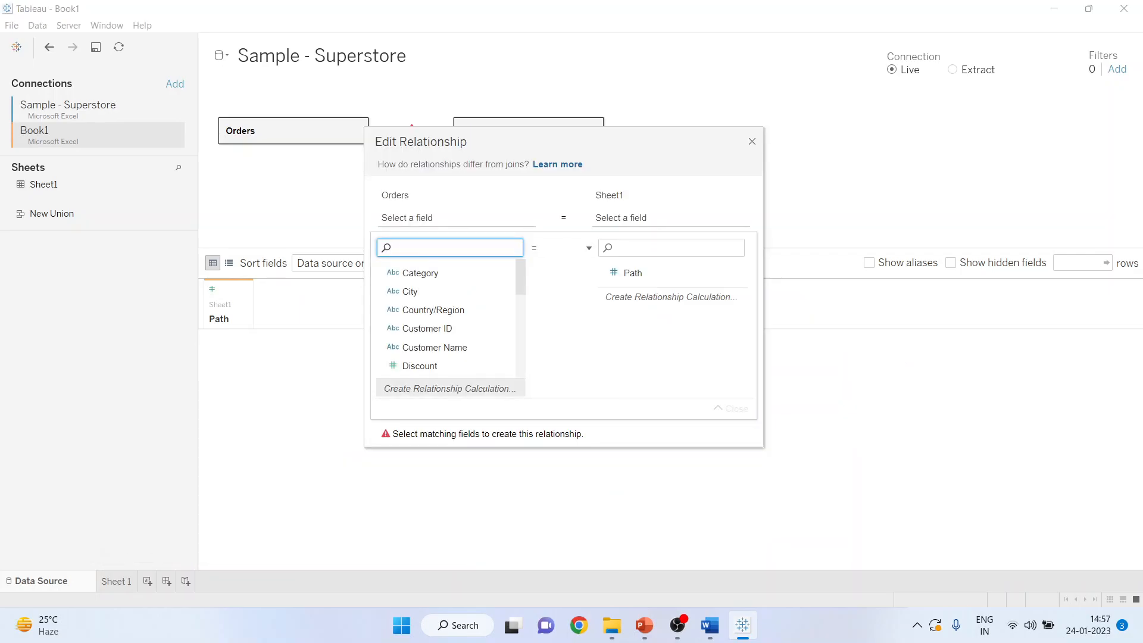
left_click(450, 388)
type("1")
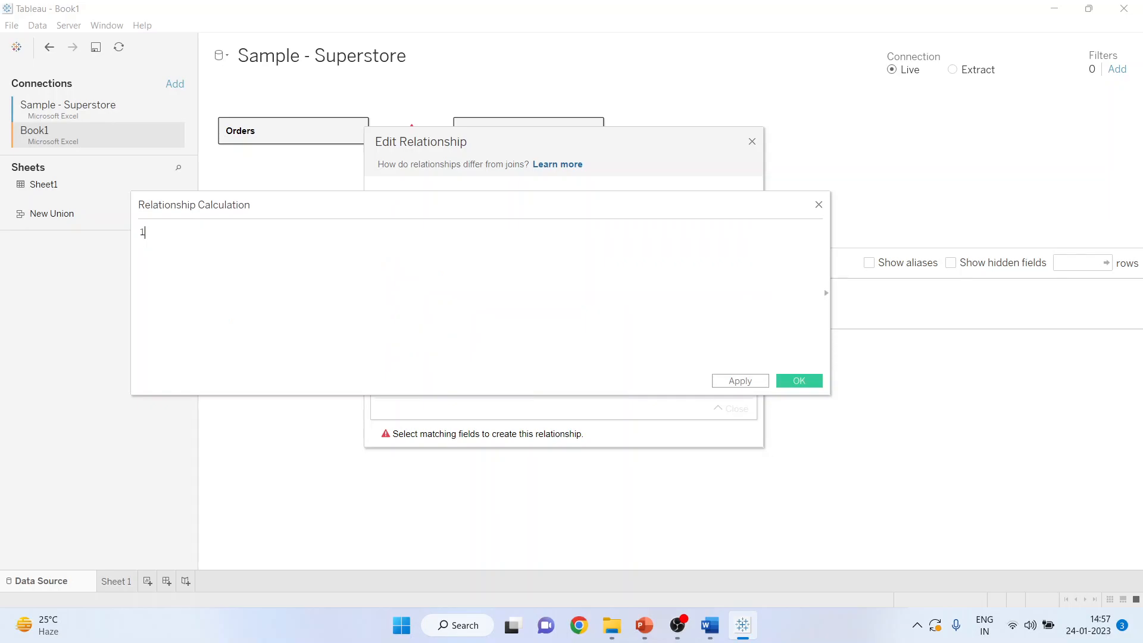
left_click(799, 381)
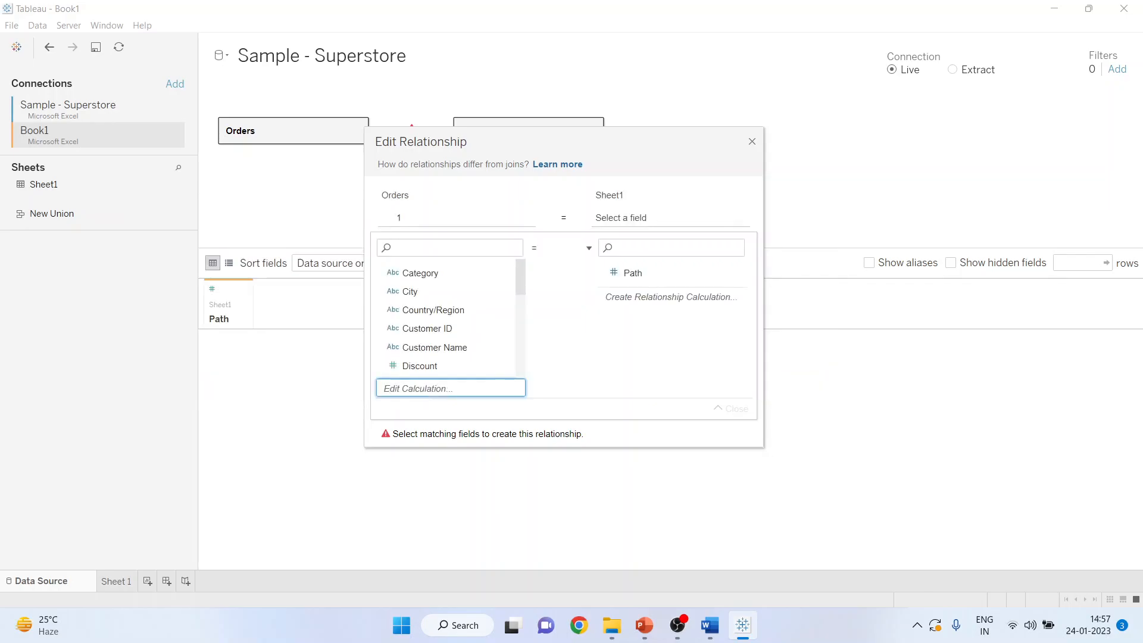
left_click(671, 297)
type("1")
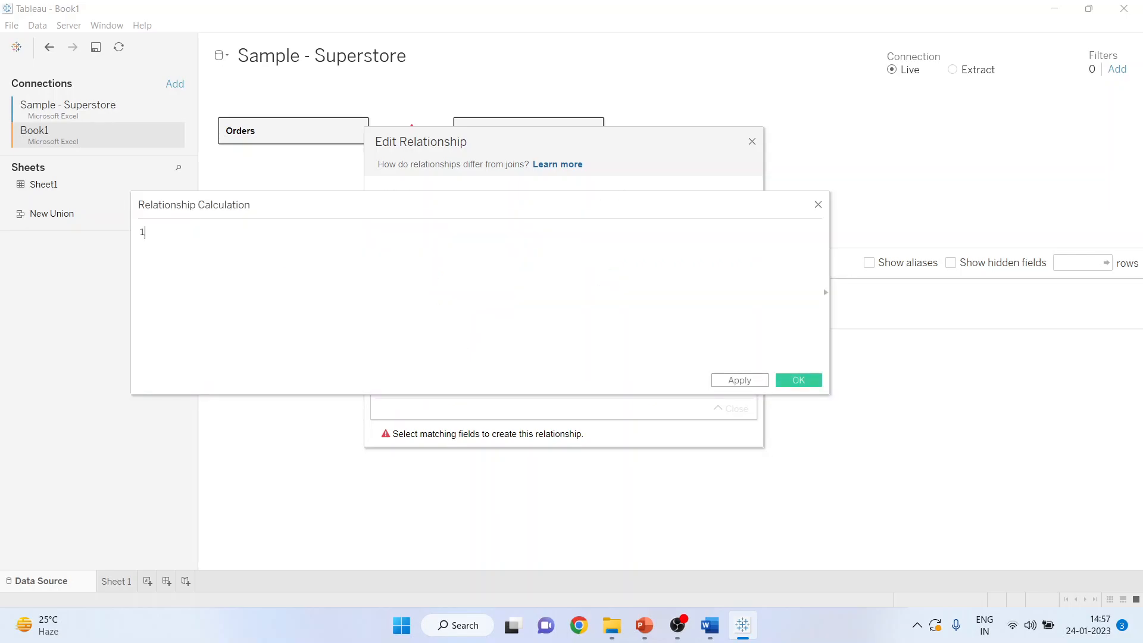
left_click(799, 380)
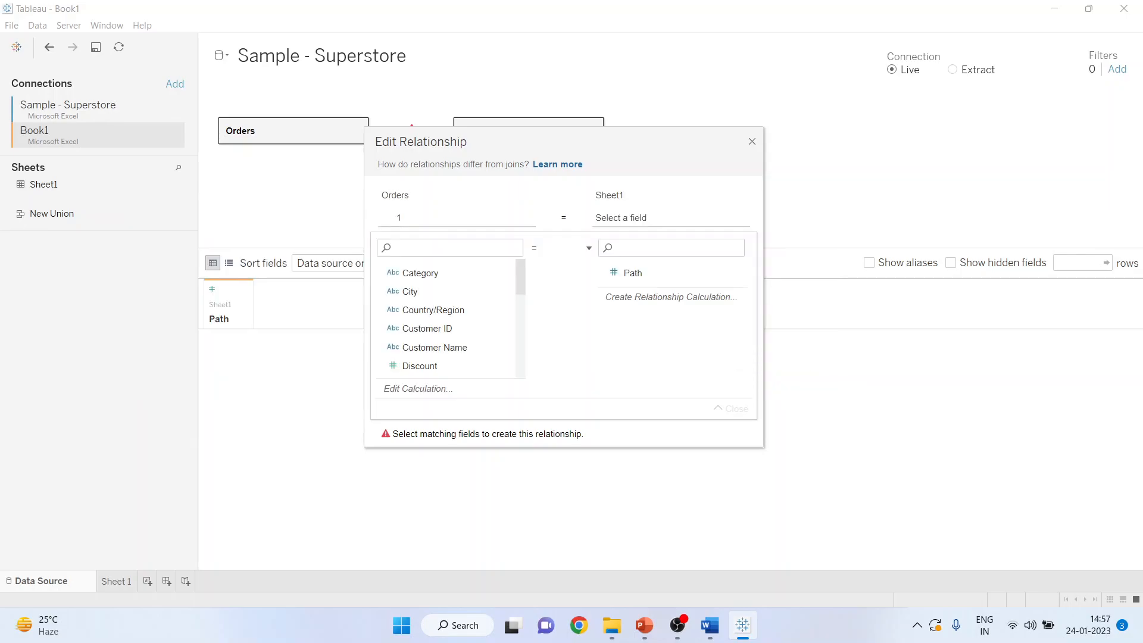
left_click(752, 142)
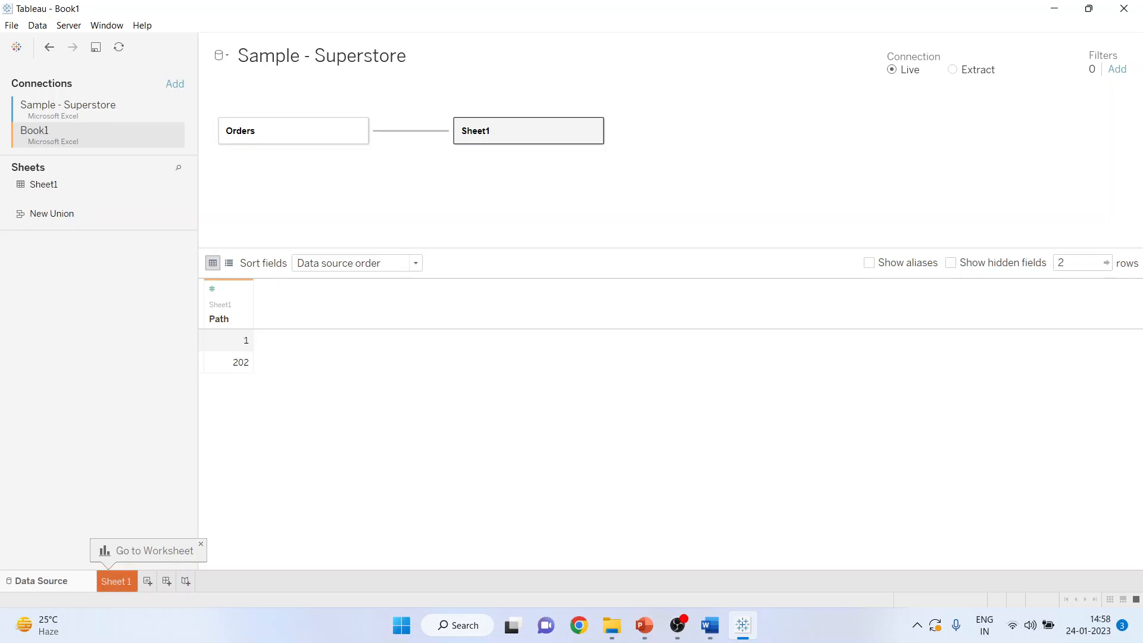
- On the Sheet 1 worksheet, create bins from the Path field with a bin size of 1
left_click(116, 581)
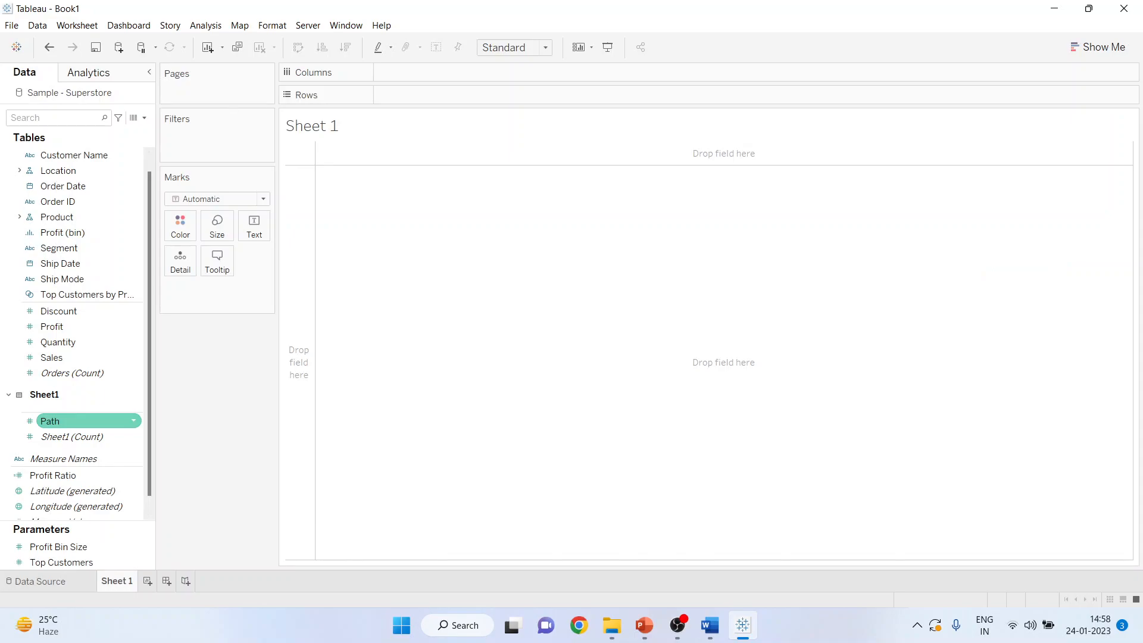
left_click(133, 421)
mouse_move(196, 251)
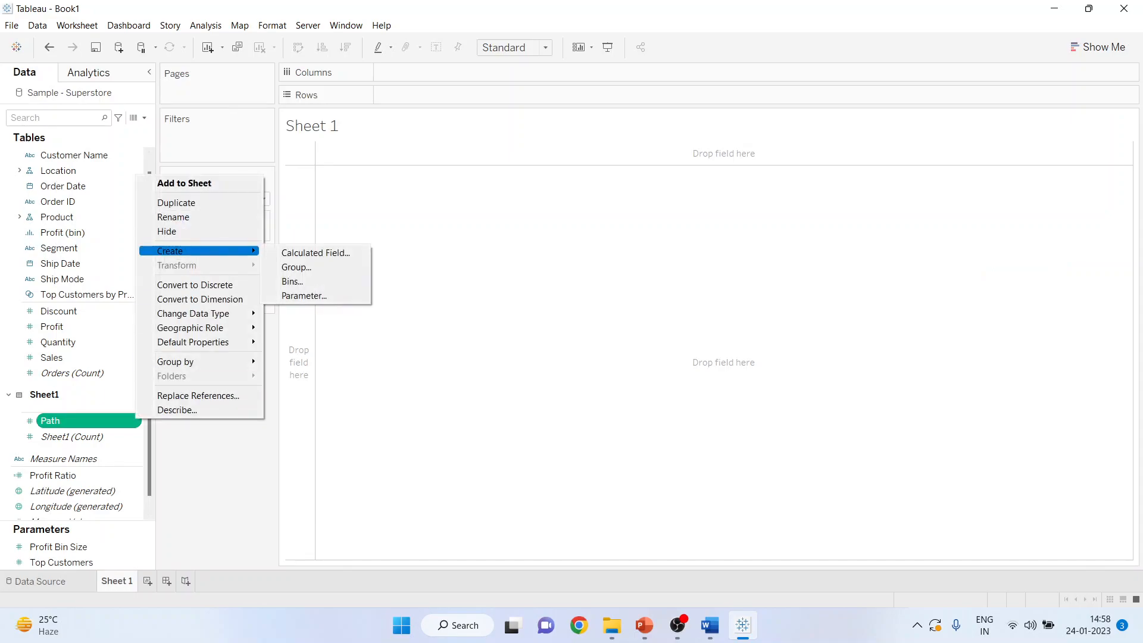
left_click(293, 281)
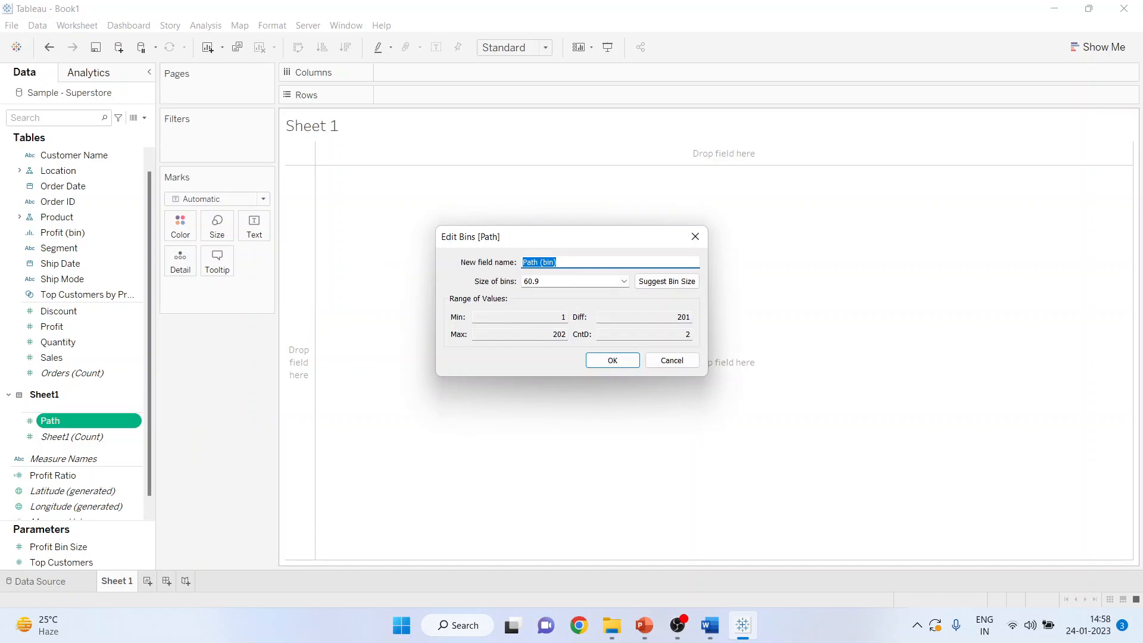
key("Tab")
type("1")
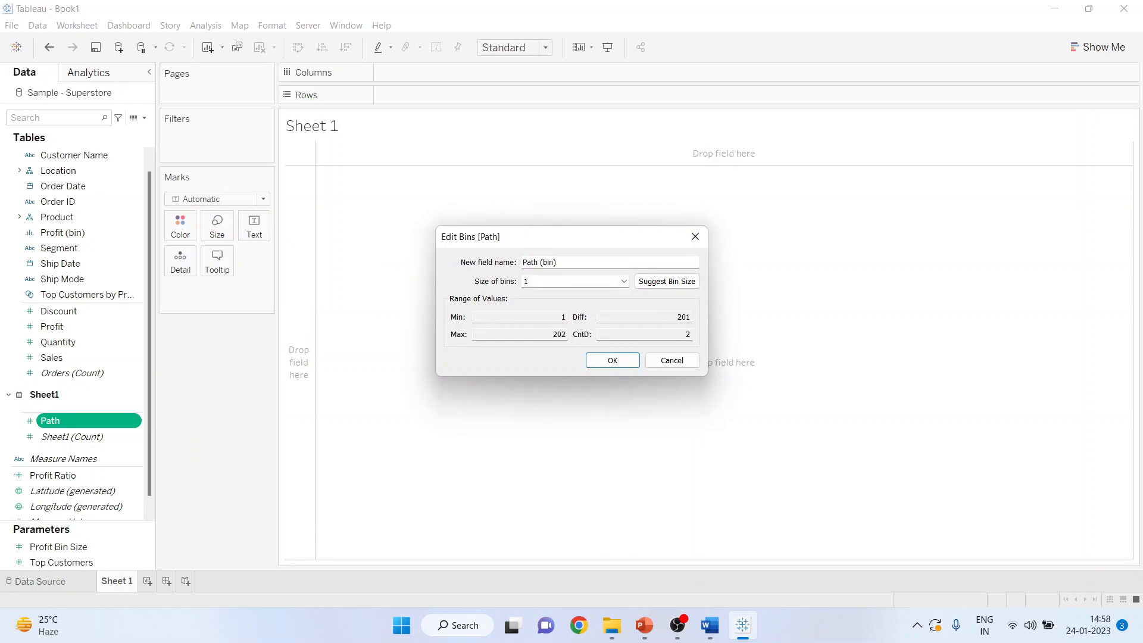
left_click(597, 359)
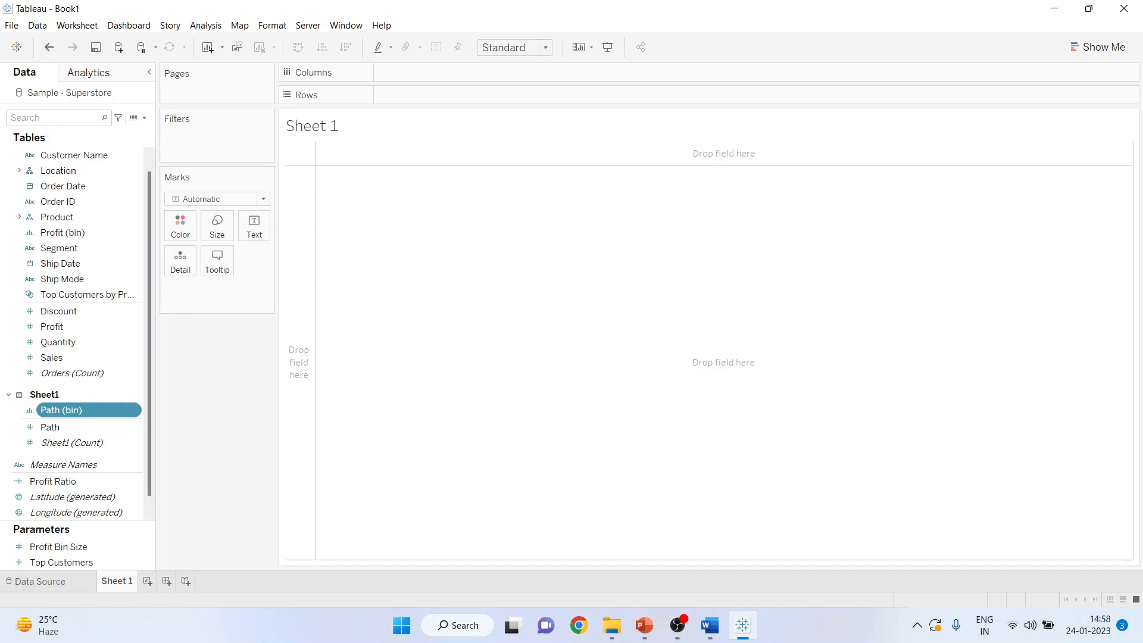
- Create a calculated field named Index with the formula Index()-1
left_click(145, 117)
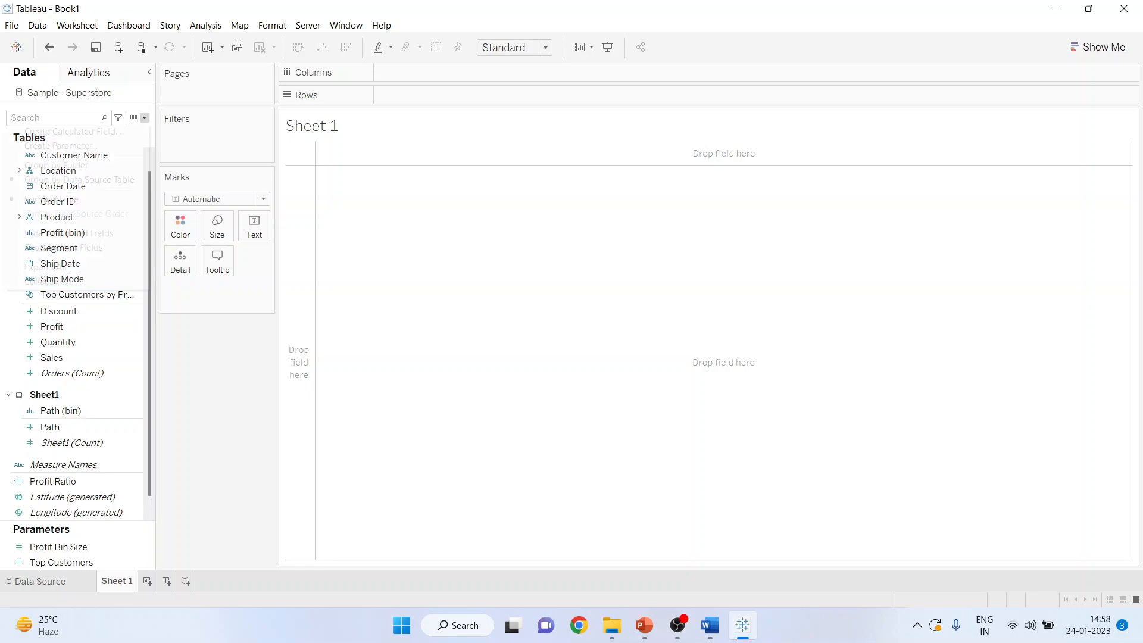
left_click(119, 130)
type("Index")
left_click(140, 237)
type("Index")
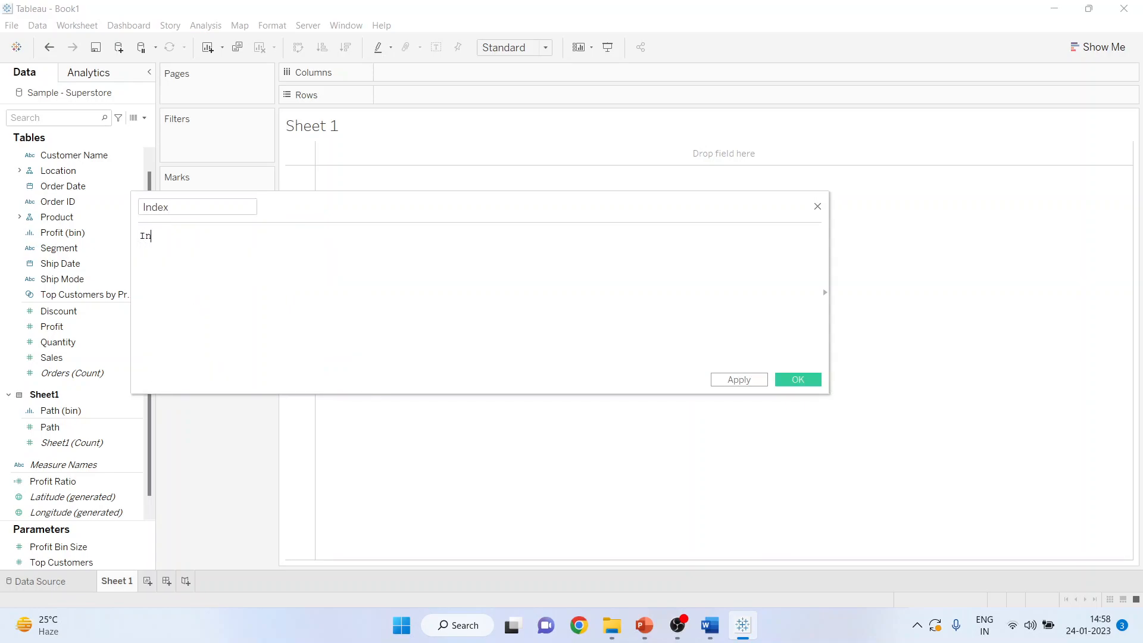
key("Return")
type("-1")
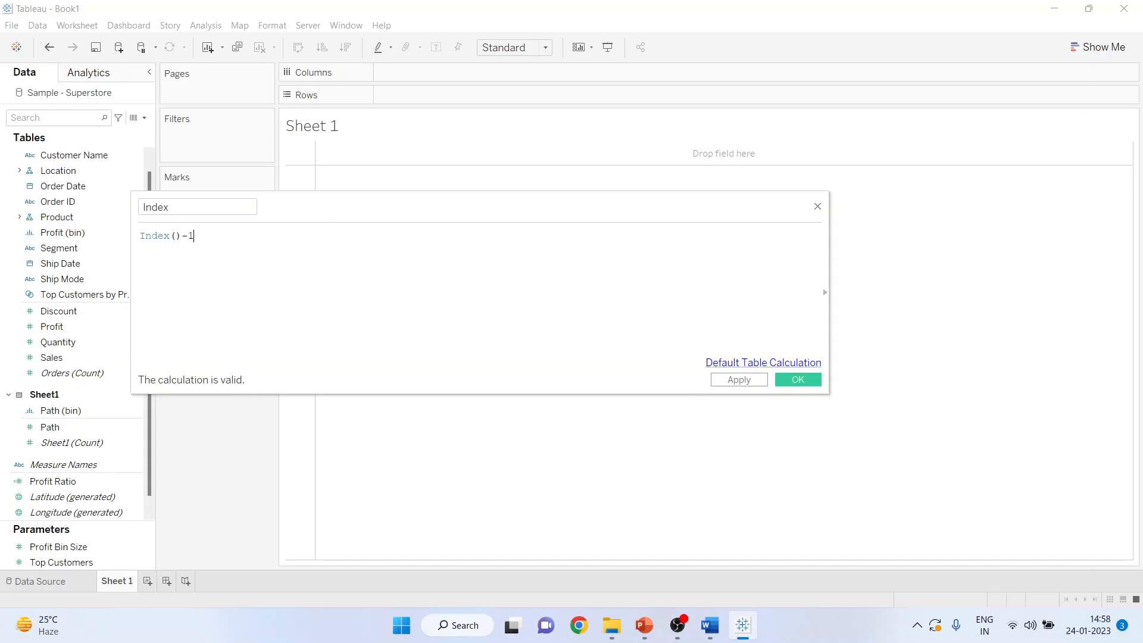
left_click(798, 379)
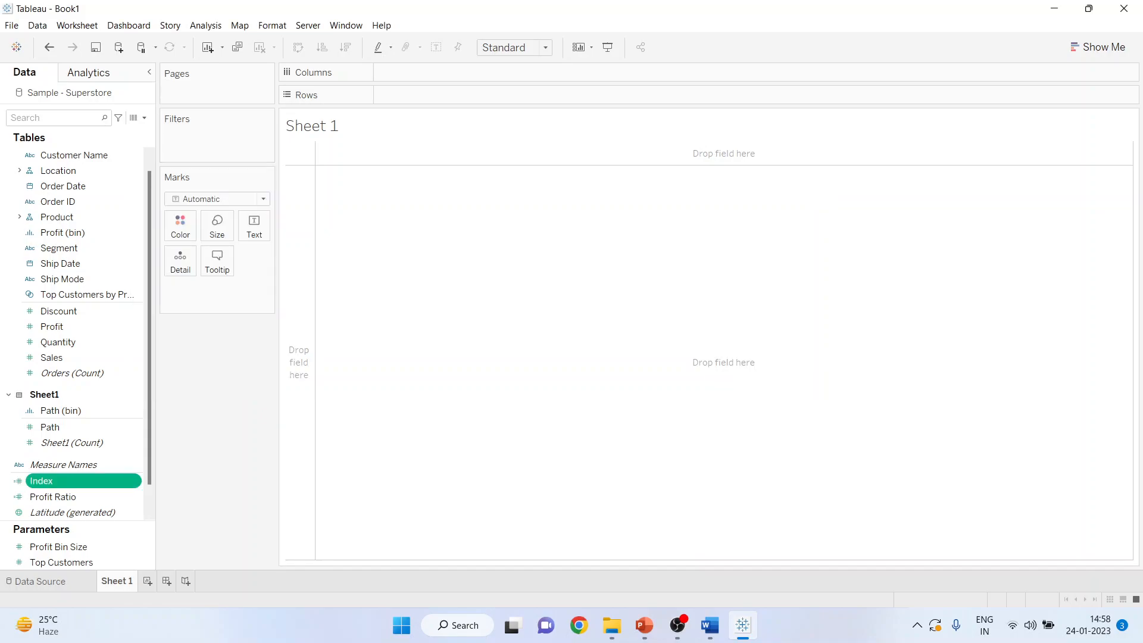
- Create a calculated field named TC_Step Size with the formula 3.6/12
left_click(144, 117)
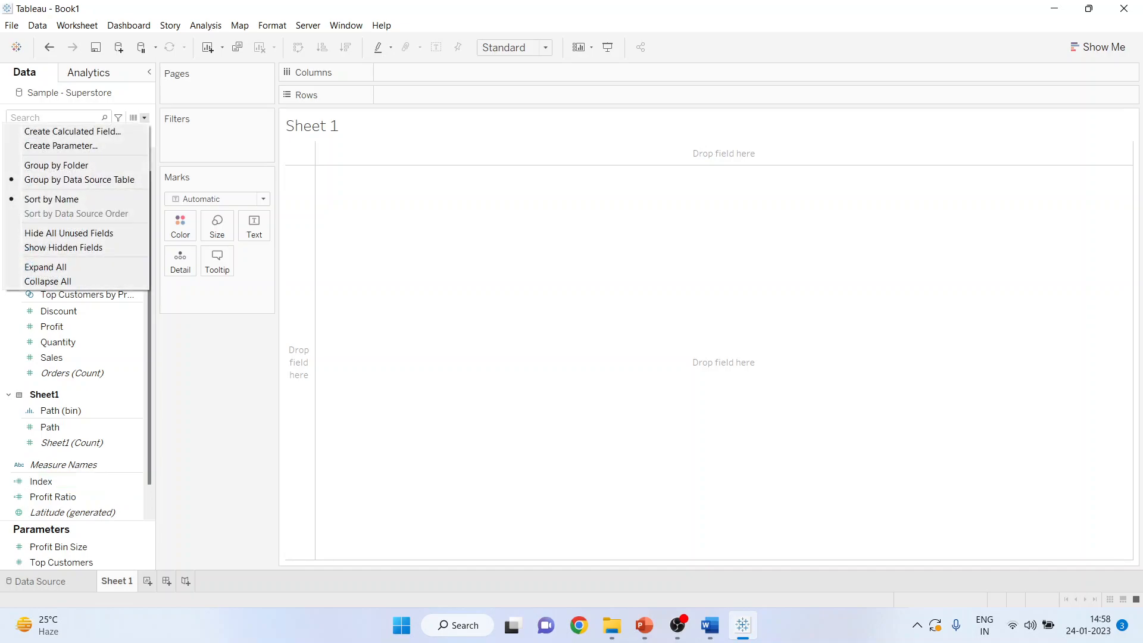
left_click(71, 131)
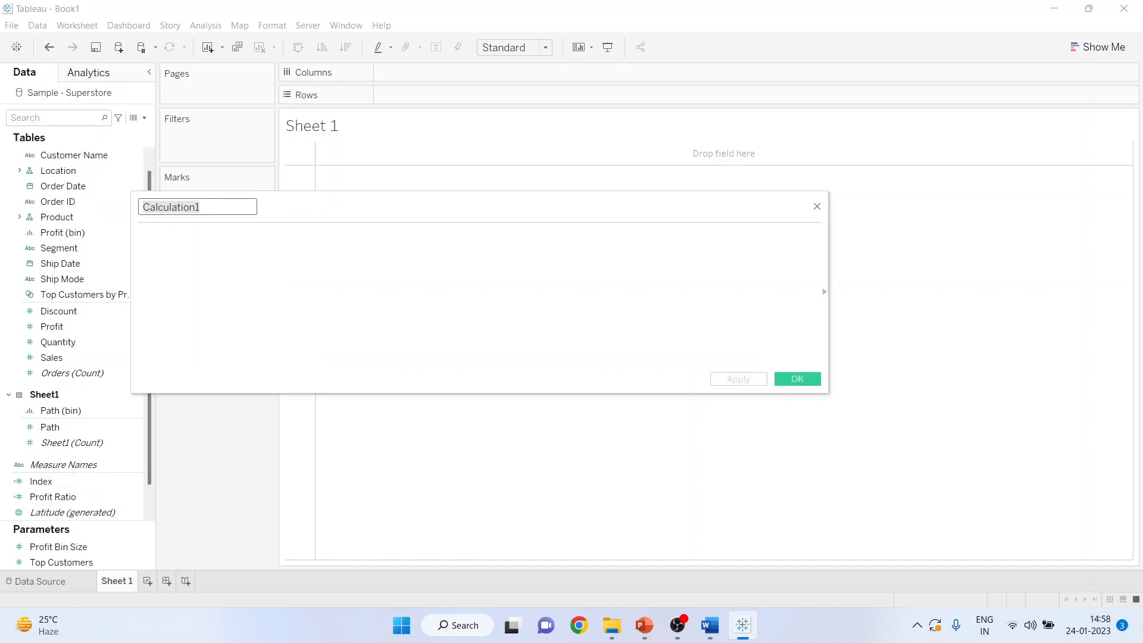
type("TC_Step Size")
left_click(140, 237)
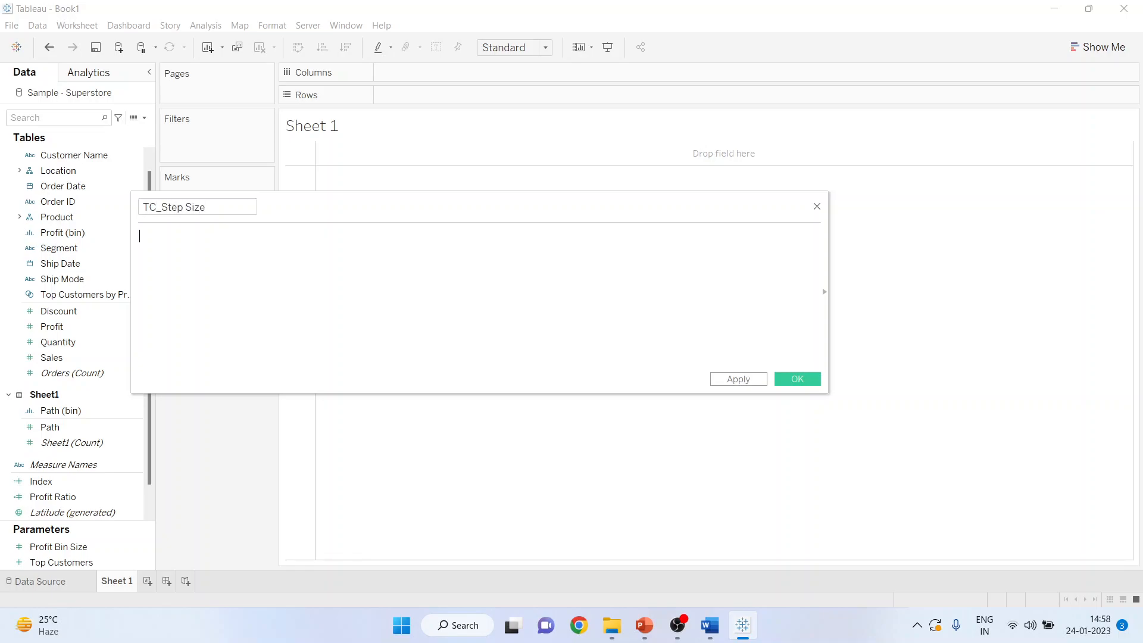
type("3.6/12")
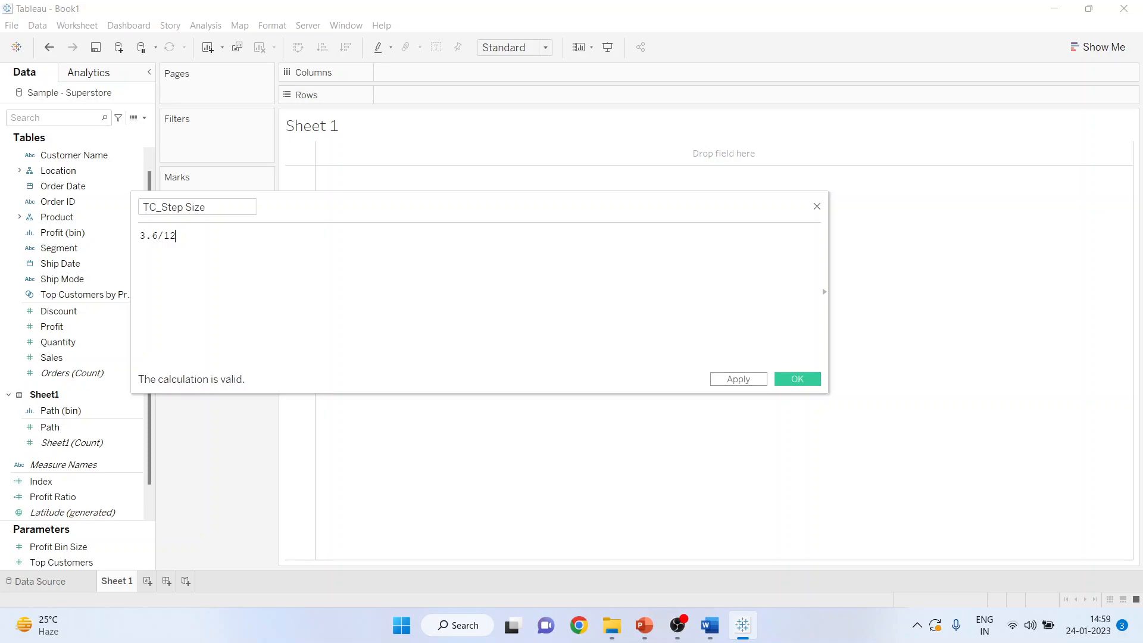
left_click(797, 378)
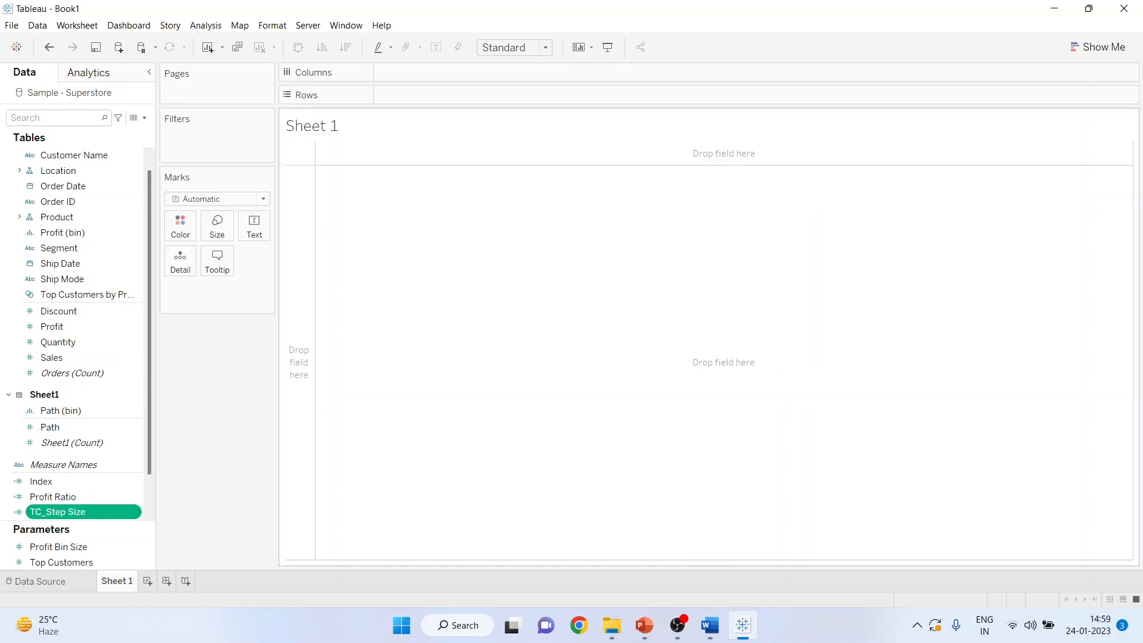
- Create a calculated field named TC_Date Part with the formula WINDOW_MAX(MAX(DATEPART('month', [Order Date])))-1
left_click(144, 117)
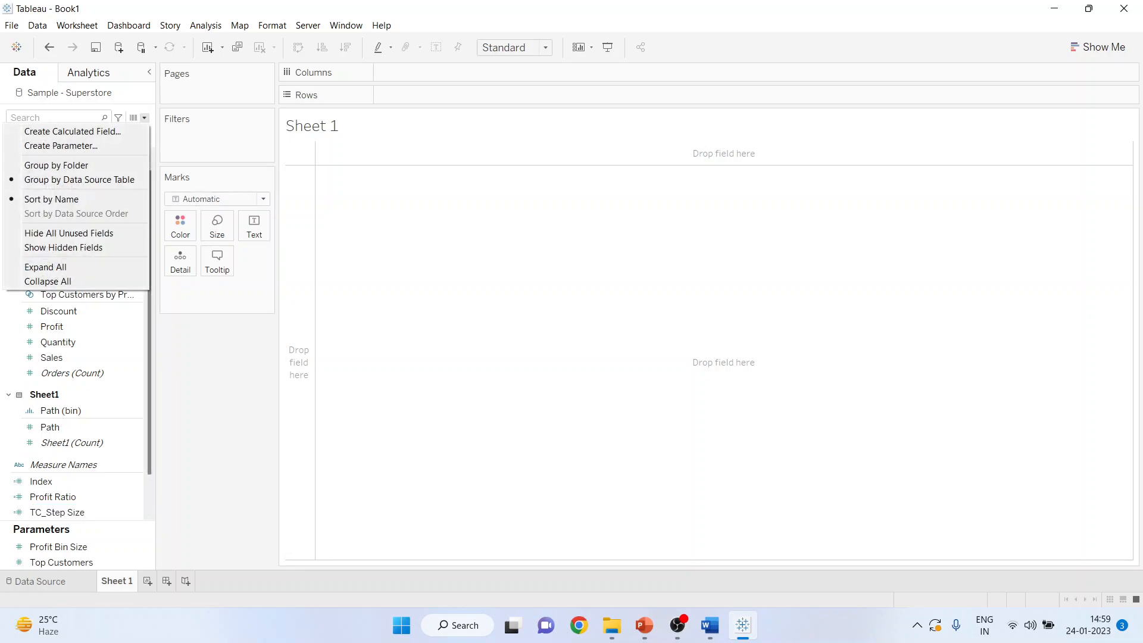
left_click(72, 131)
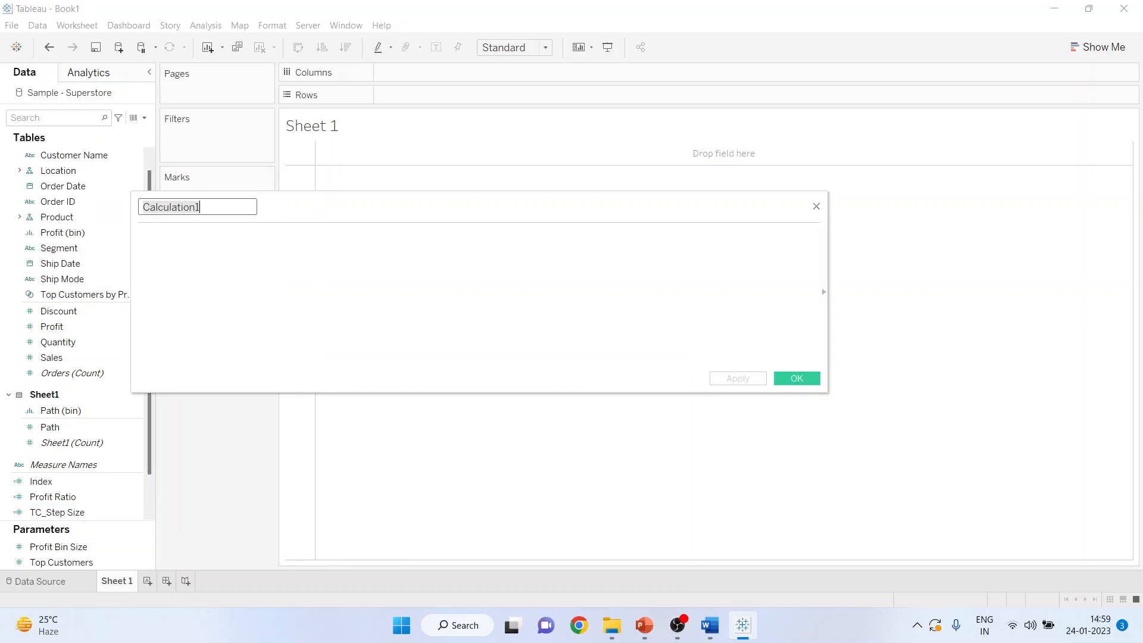
type("TC")
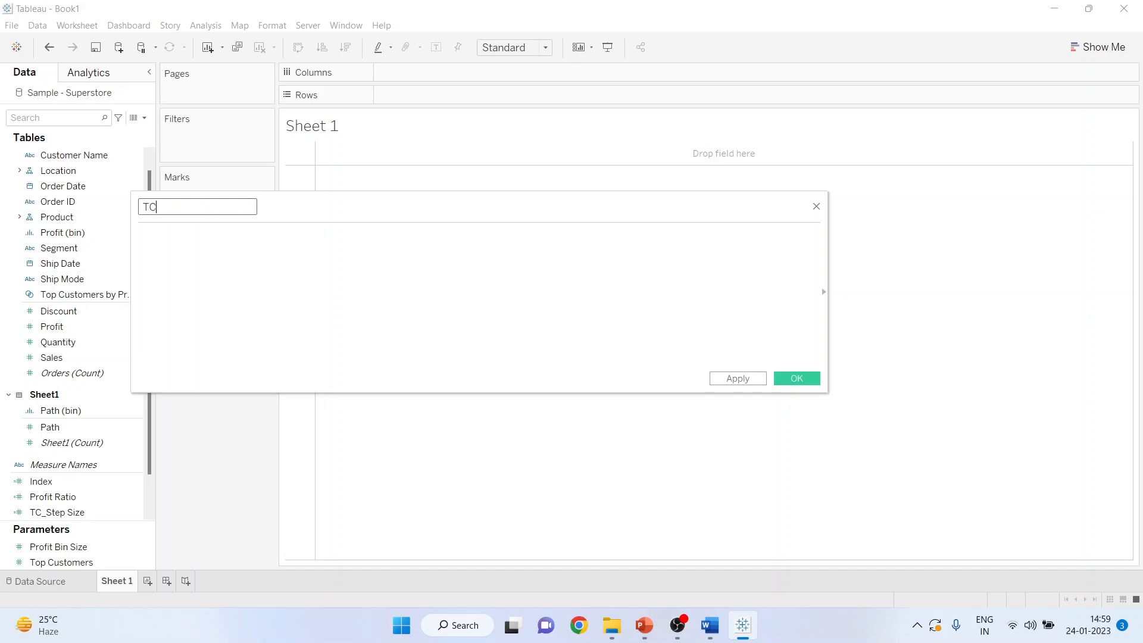
type("_Date Part")
left_click(141, 235)
type("WINDOW_MAX(MAX(DATEPART('month', [Order Date])))-1")
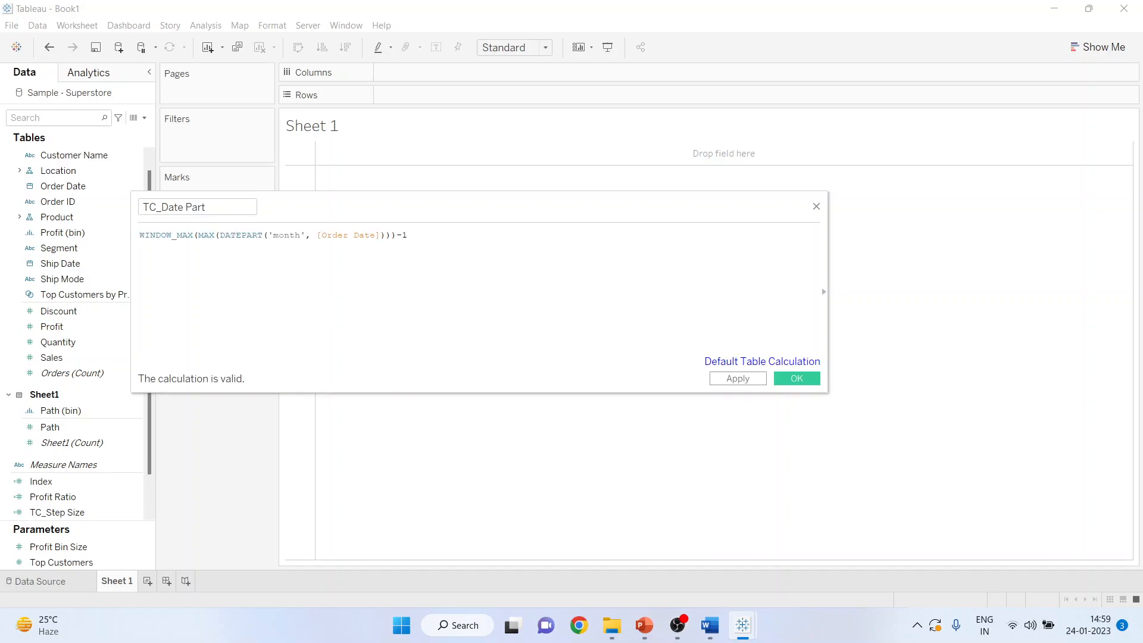
scroll(480, 286, "up", 1)
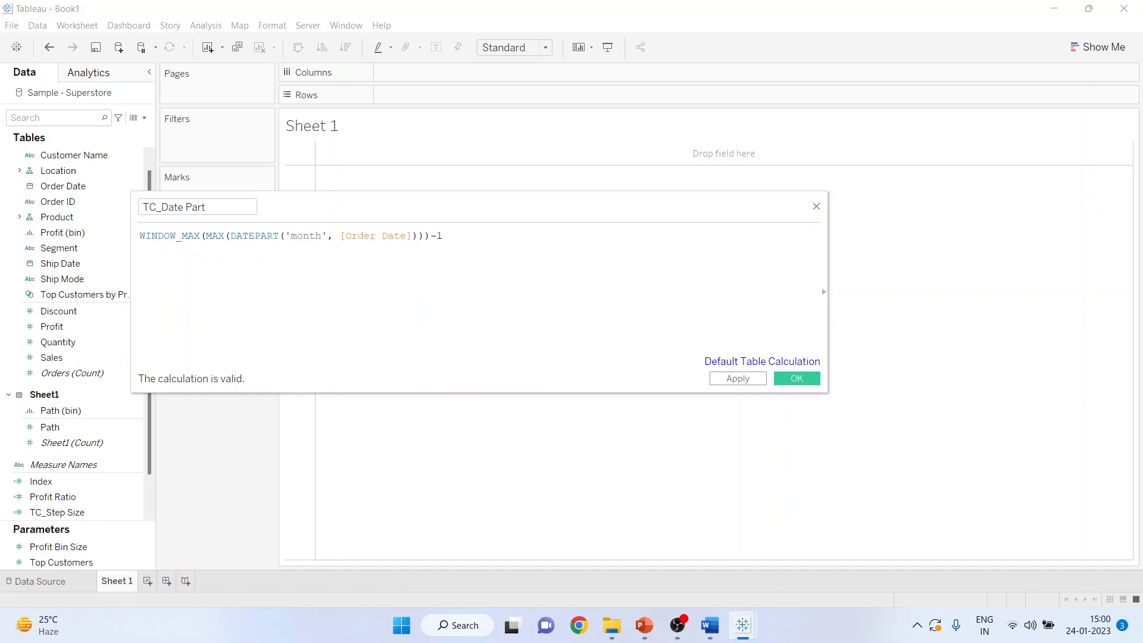
left_click(797, 379)
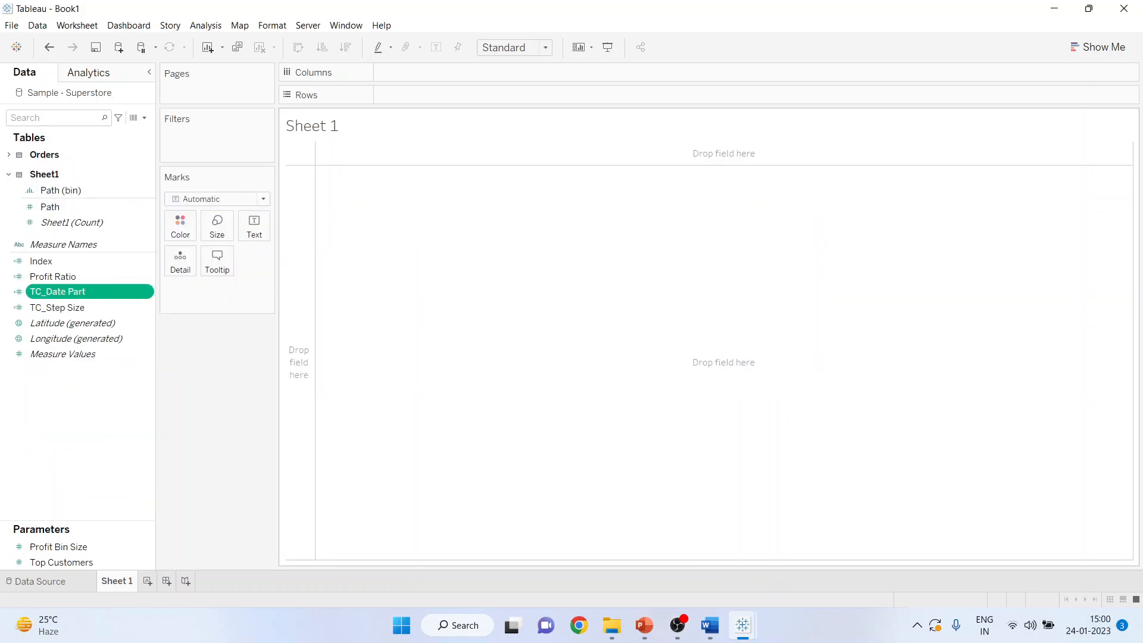
- Start a new calculated field and name it TC_Segment Sales
left_click(144, 117)
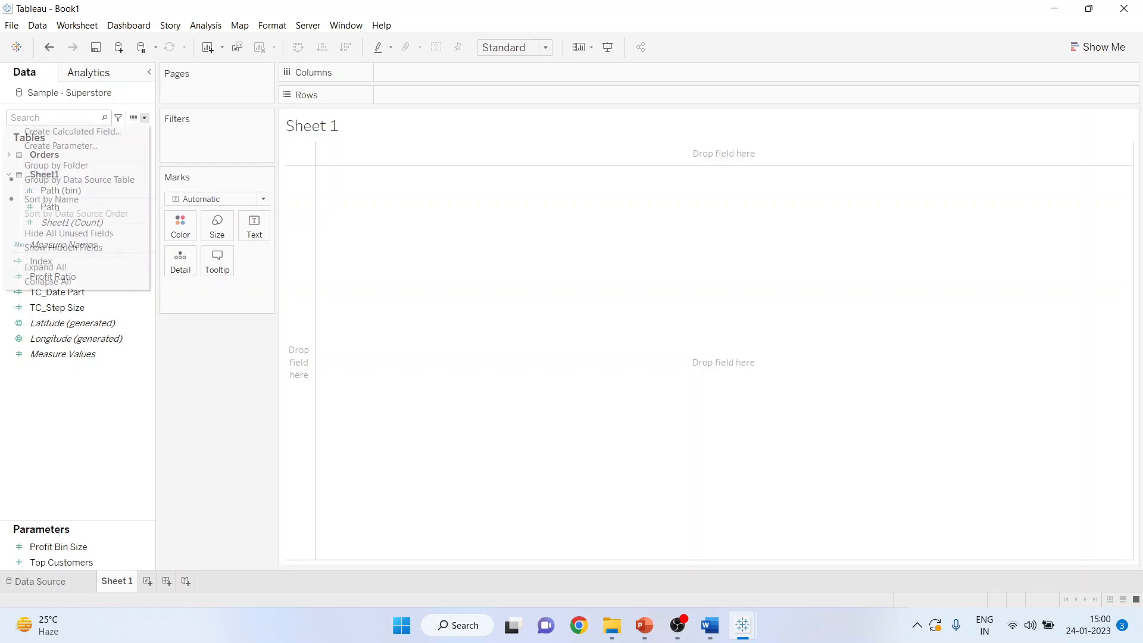
left_click(73, 131)
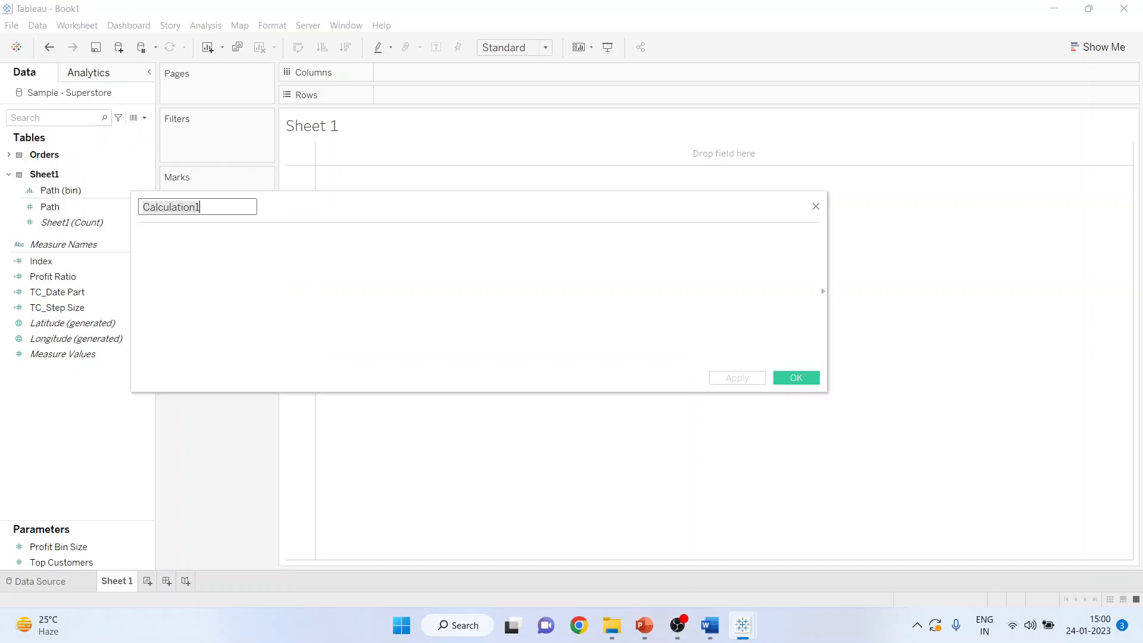
type("TC")
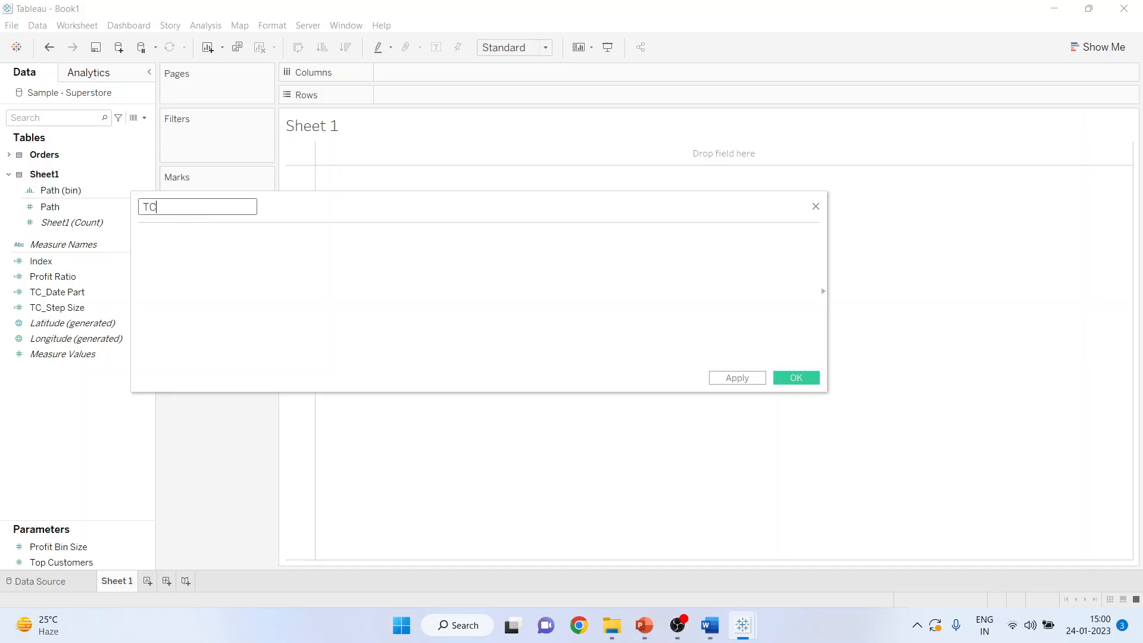
type("_Segemn")
key("BackSpace")
key("BackSpace")
key("BackSpace")
type("metn")
key("BackSpace")
key("BackSpace")
type("nt Sales")
- Enter the formula WINDOW_MAX(sum([Sales]))/2 for the TC_Segment Sales field
left_click(141, 235)
type("win")
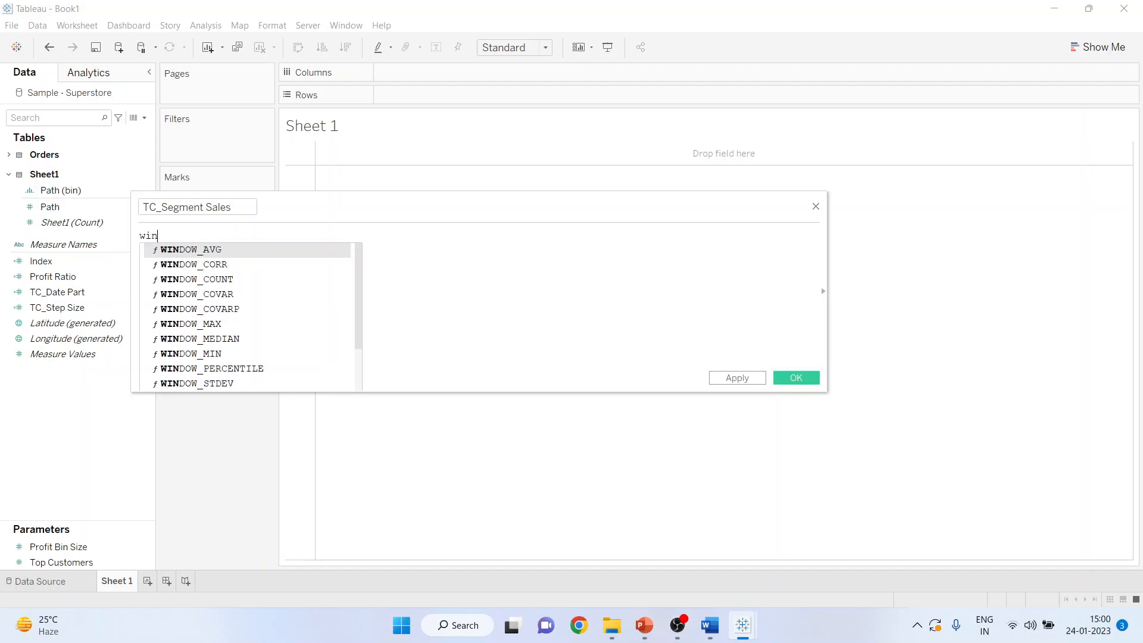
type("dow")
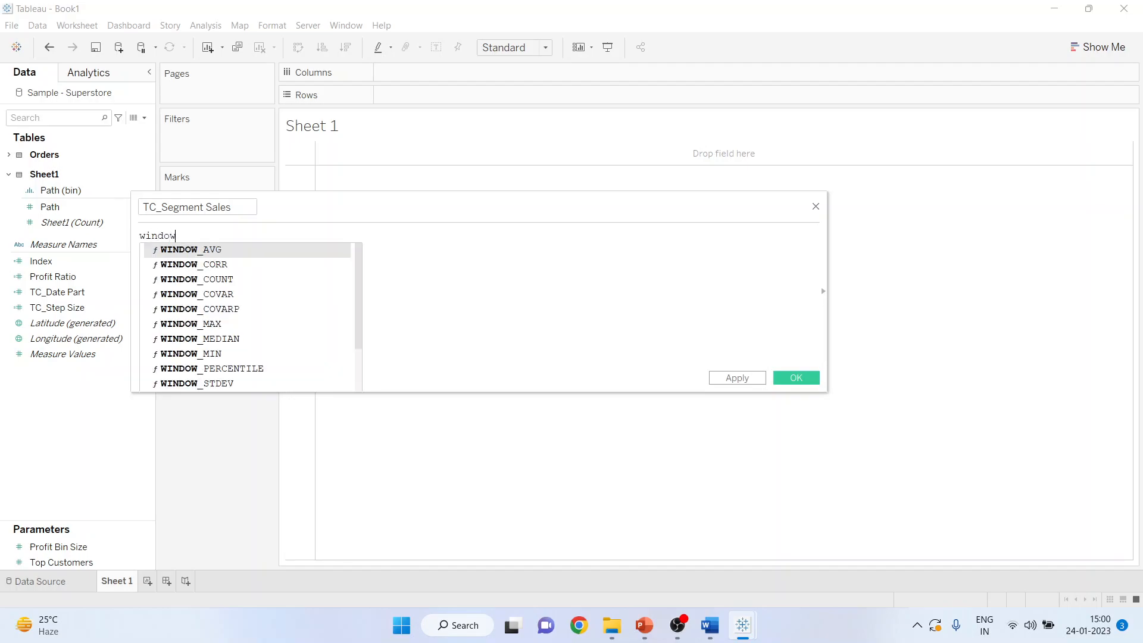
type("_max")
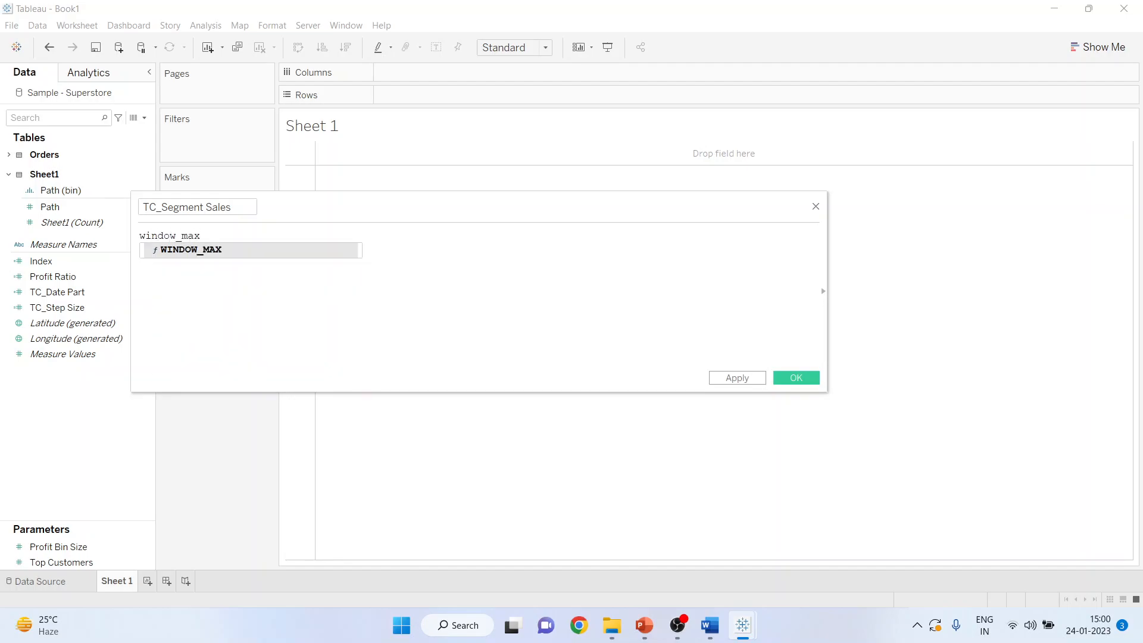
key("Return")
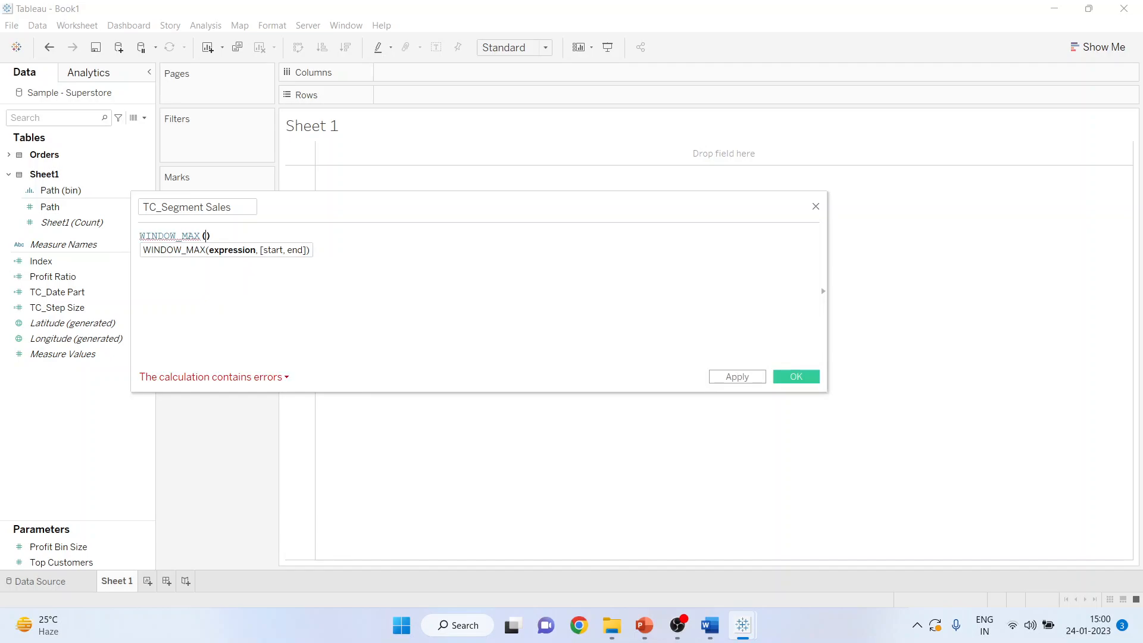
type("sum")
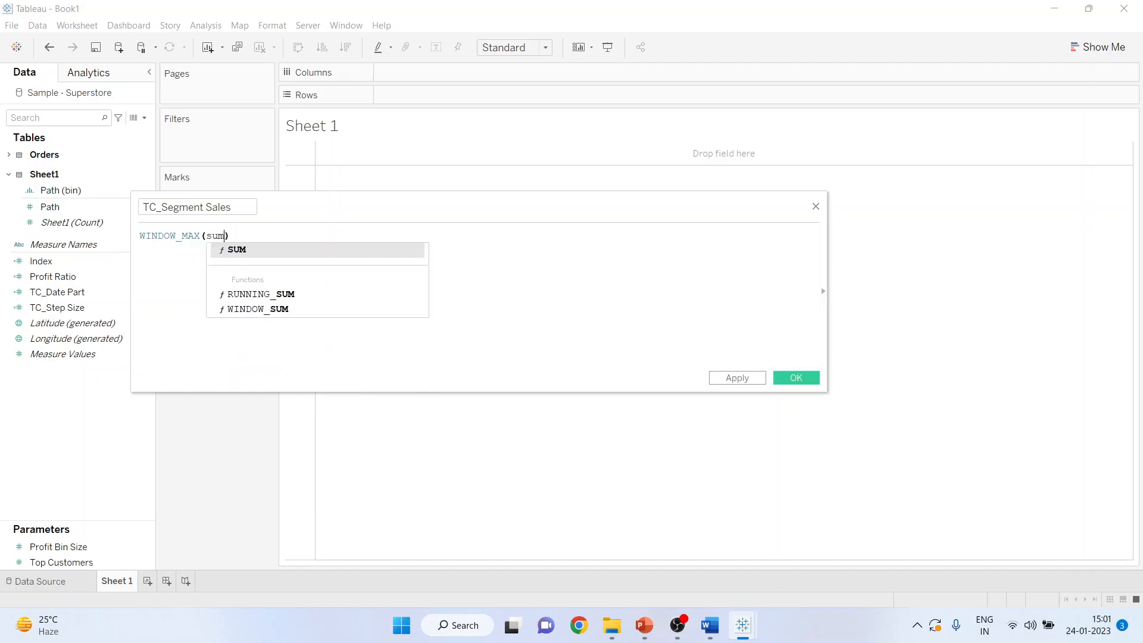
type("(sa")
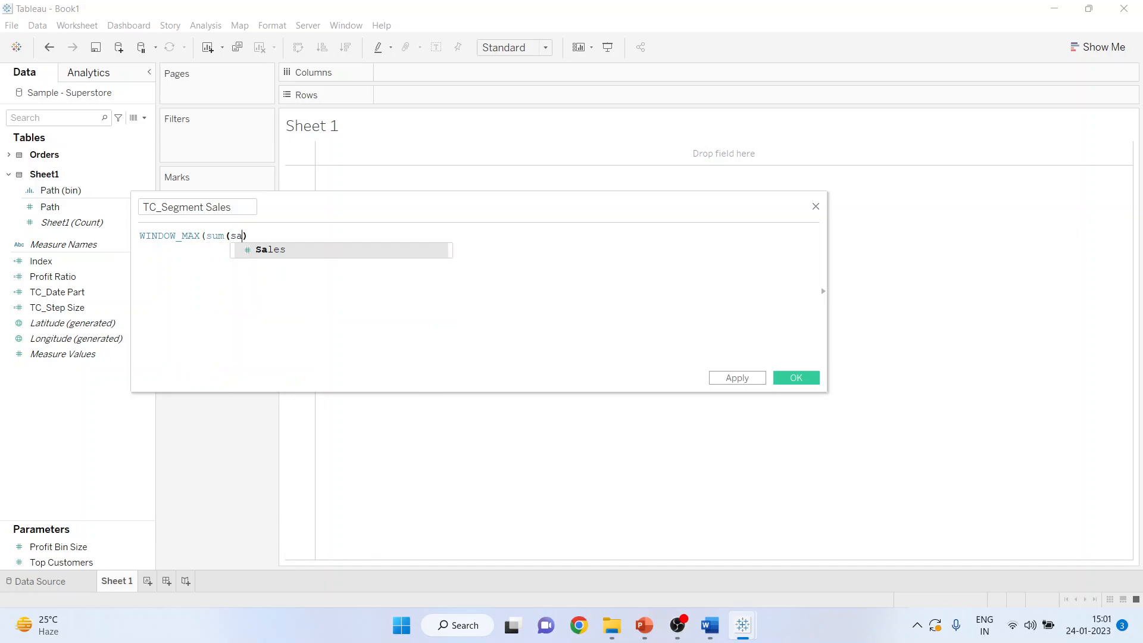
key("Return")
type("),")
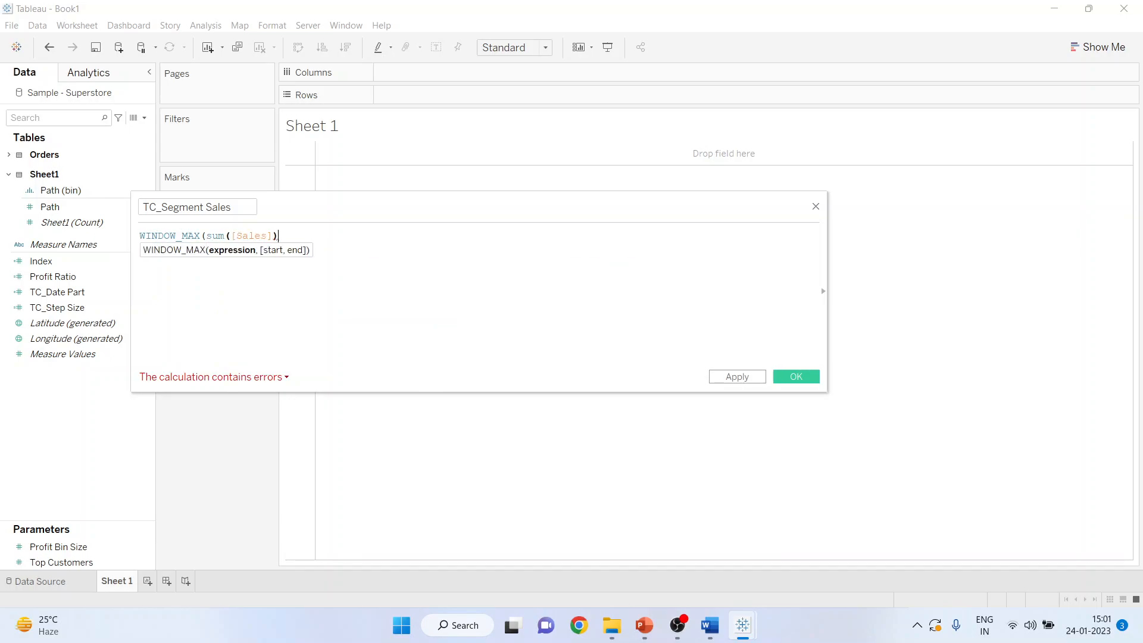
key("BackSpace")
type("/2")
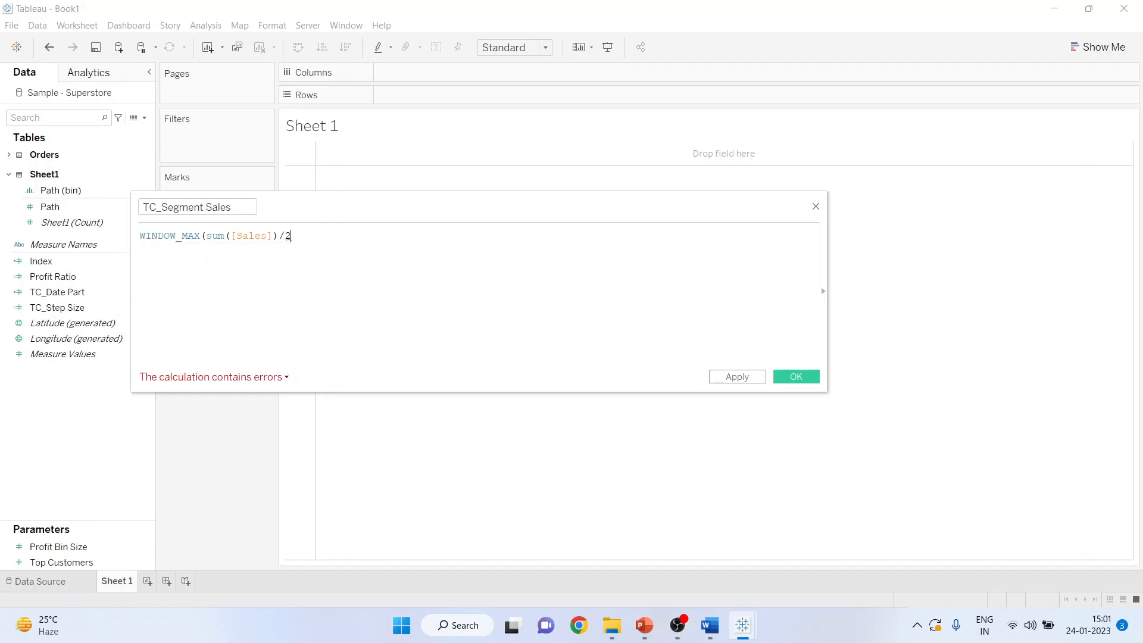
left_click(279, 236)
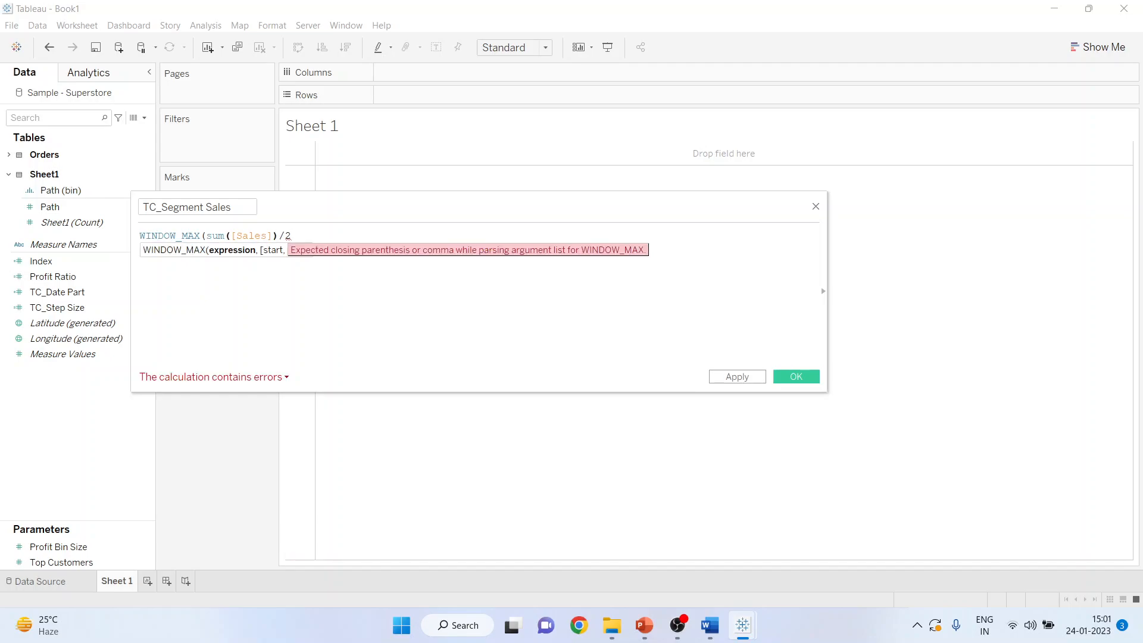
type(")")
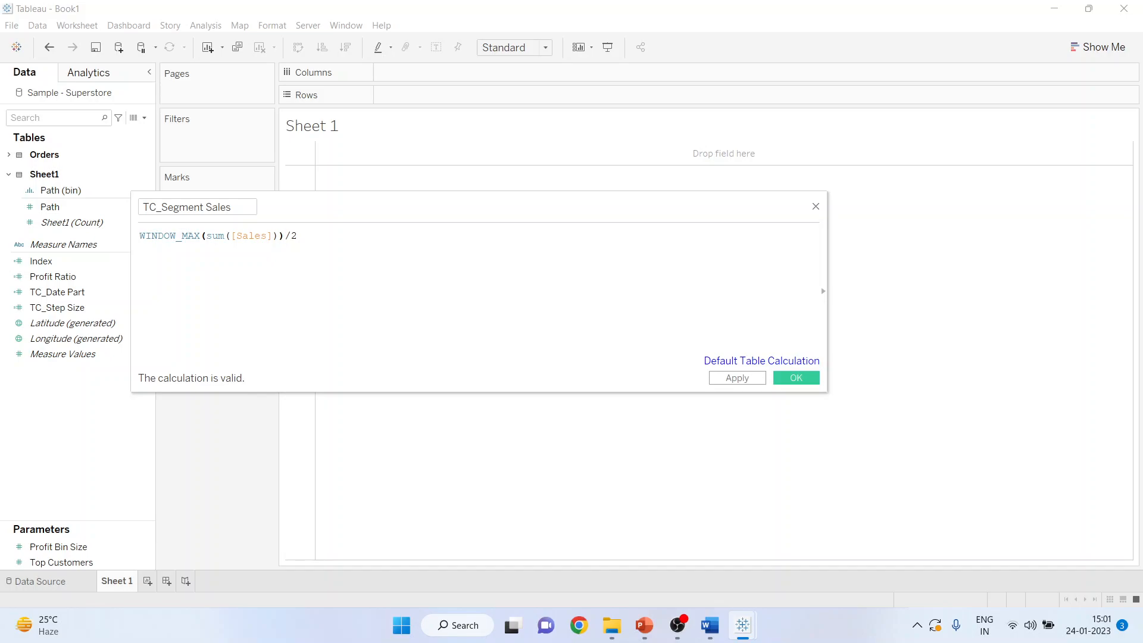
- Copy the whole TC_Segment Sales formula and save the calculated field
key("ctrl+a")
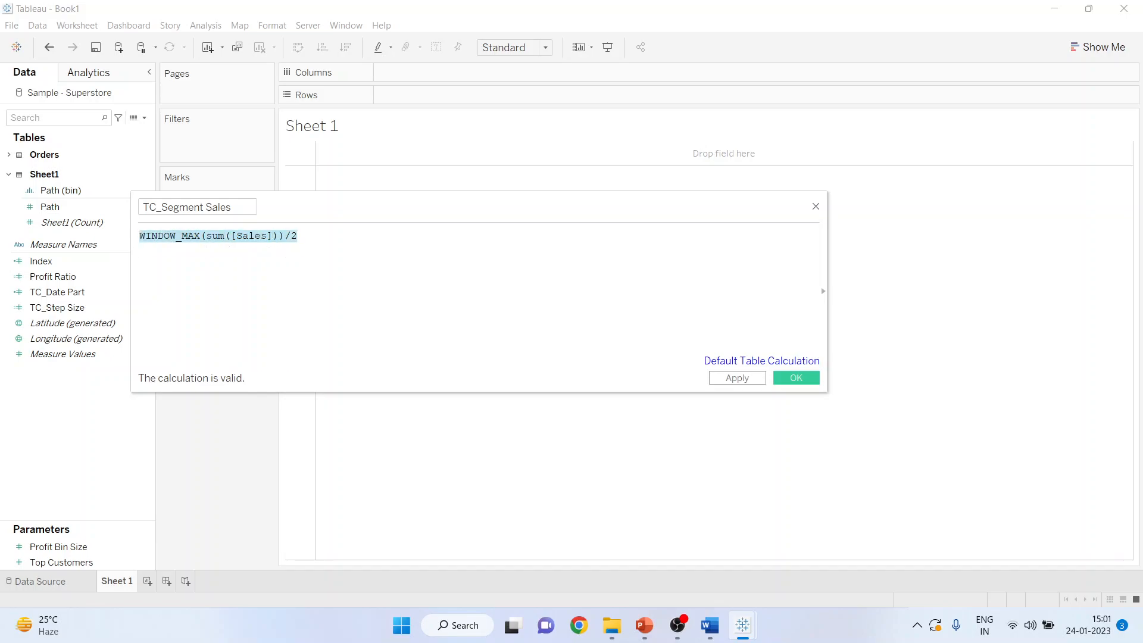
right_click(284, 231)
left_click(316, 294)
left_click(796, 377)
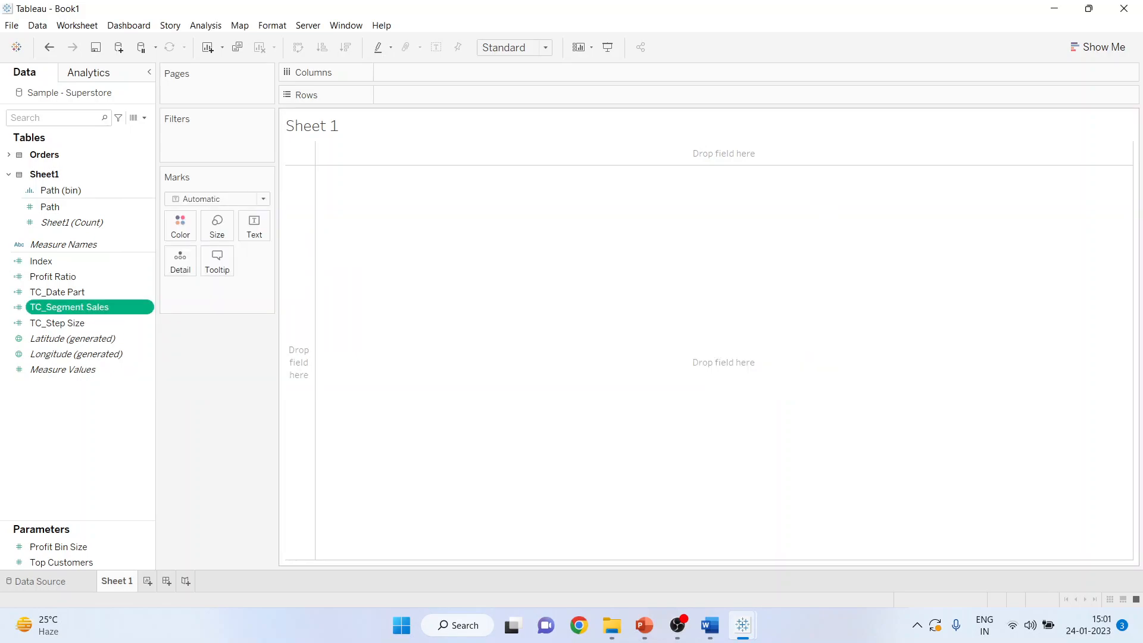
- Start a new calculated field and paste in the copied formula WINDOW_MAX(sum([Sales]))/2
left_click(144, 117)
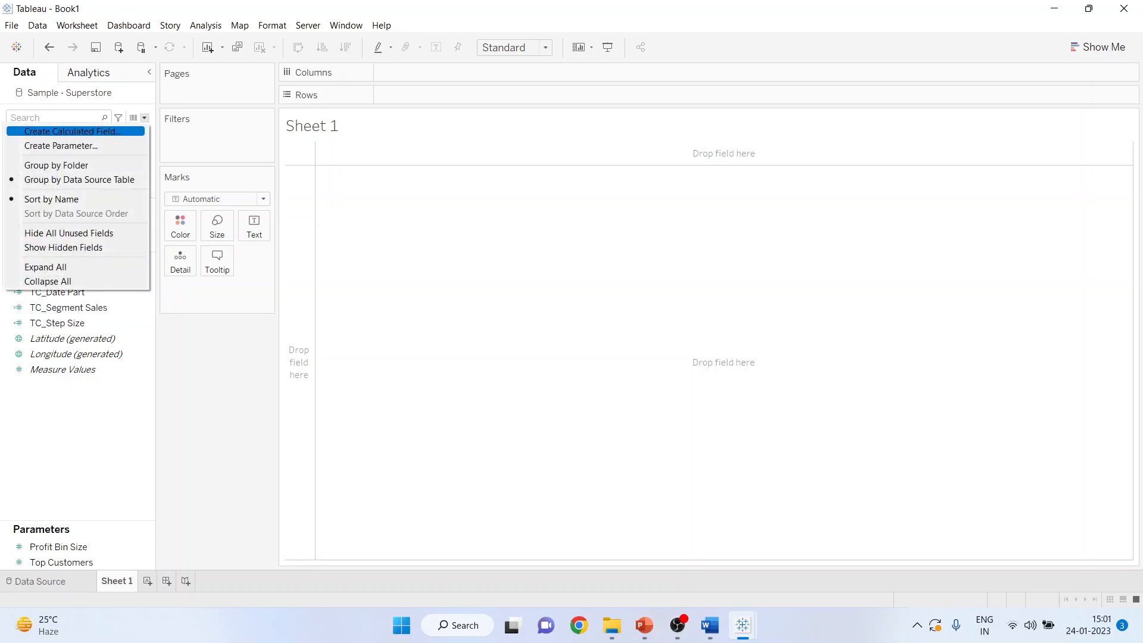
left_click(72, 131)
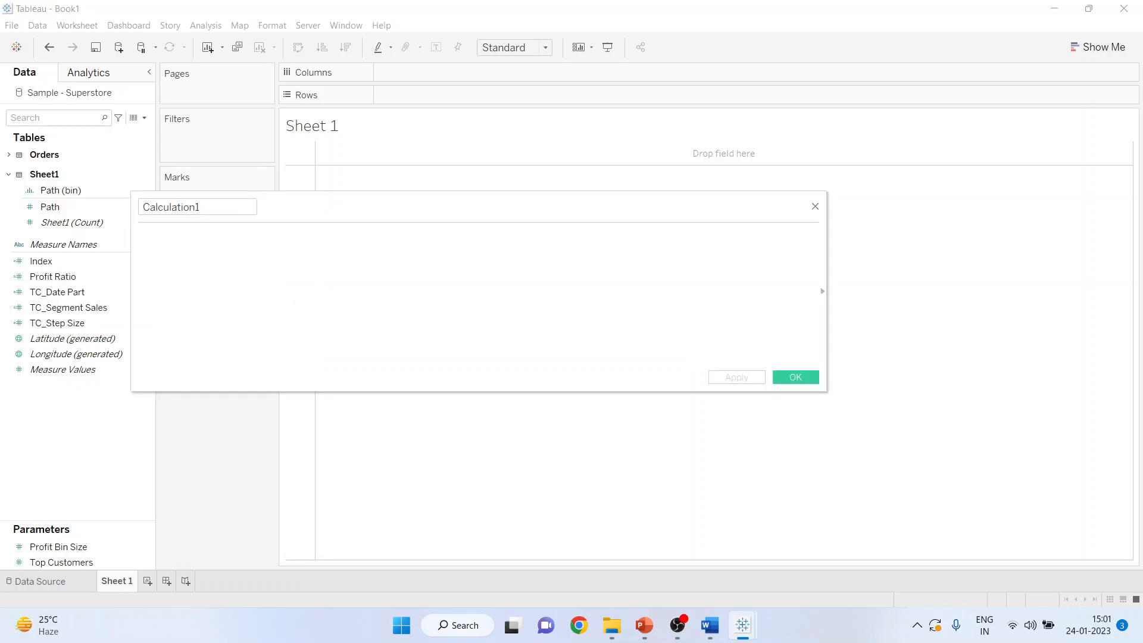
key("ctrl+v")
- Name the new calculated field TC_Total Segment Sales and save it
left_click(205, 207)
key("BackSpace")
key("BackSpace")
key("BackSpace")
key("BackSpace")
key("BackSpace")
key("BackSpace")
key("BackSpace")
key("BackSpace")
key("BackSpace")
key("BackSpace")
key("BackSpace")
key("BackSpace")
type("TC_T")
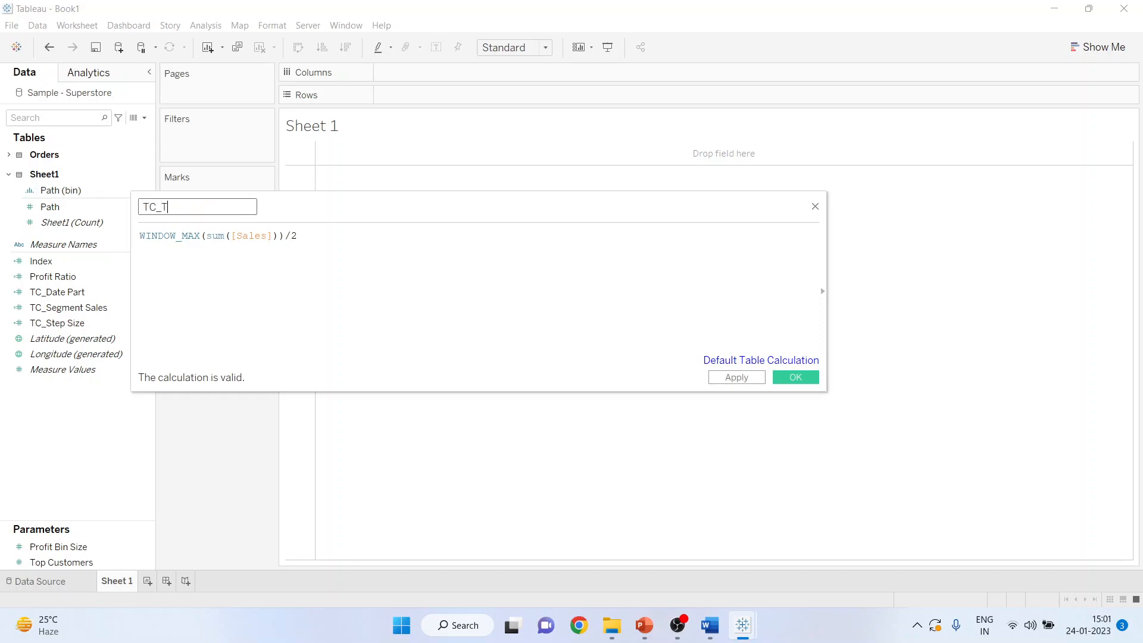
type("otal Segment Sales")
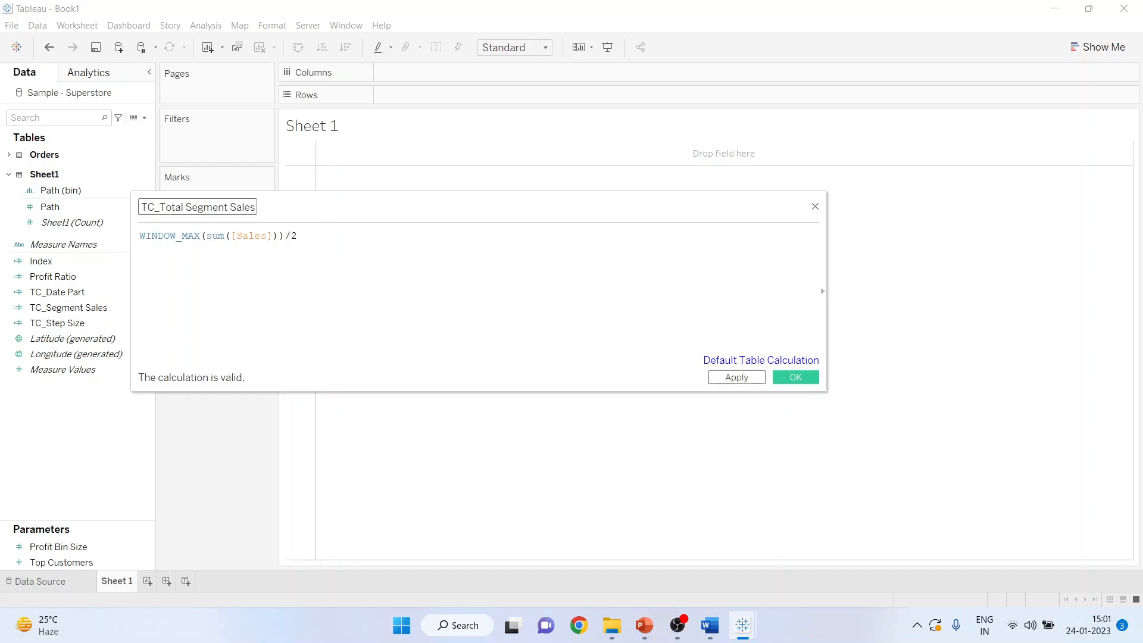
left_click(795, 377)
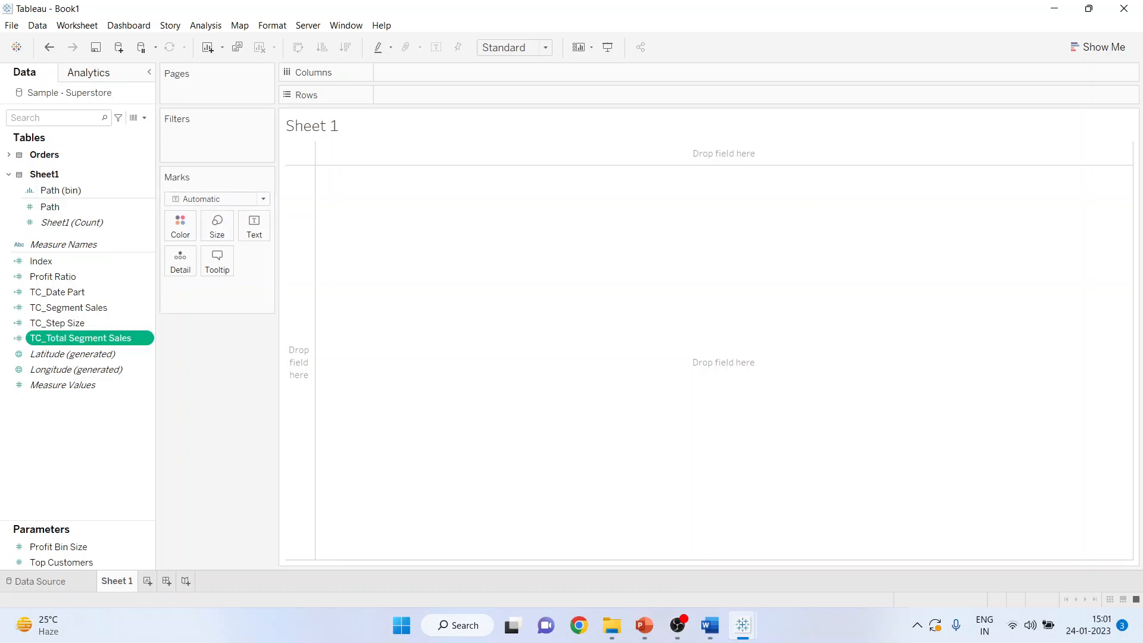
- Start a new calculated field and name it TC_Percent Segment Sales
left_click(143, 117)
left_click(47, 130)
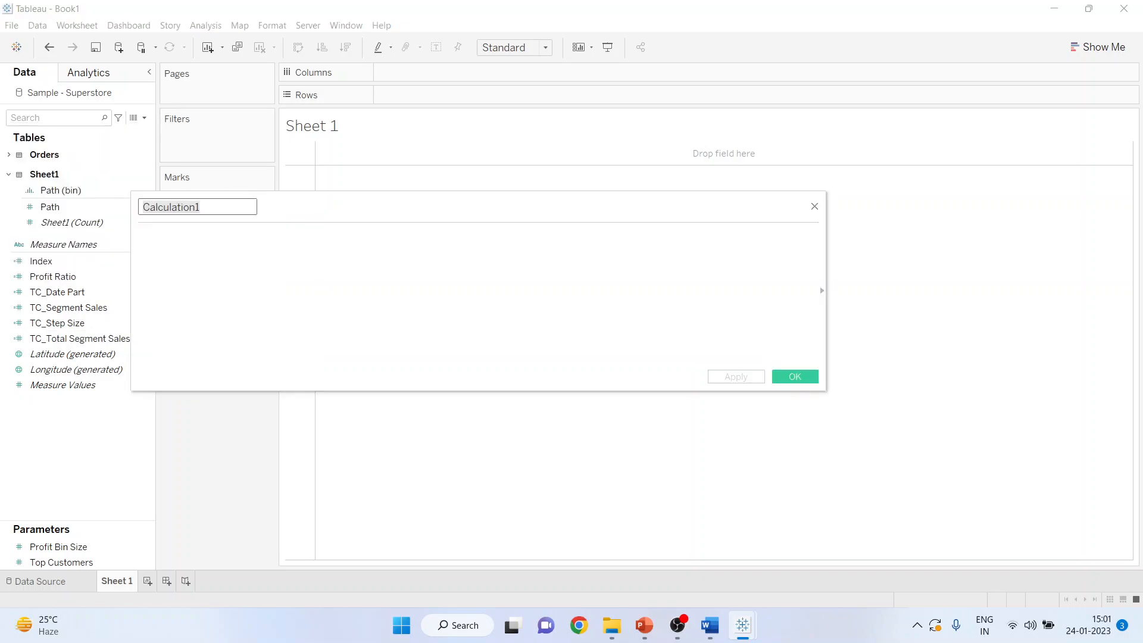
type("TC")
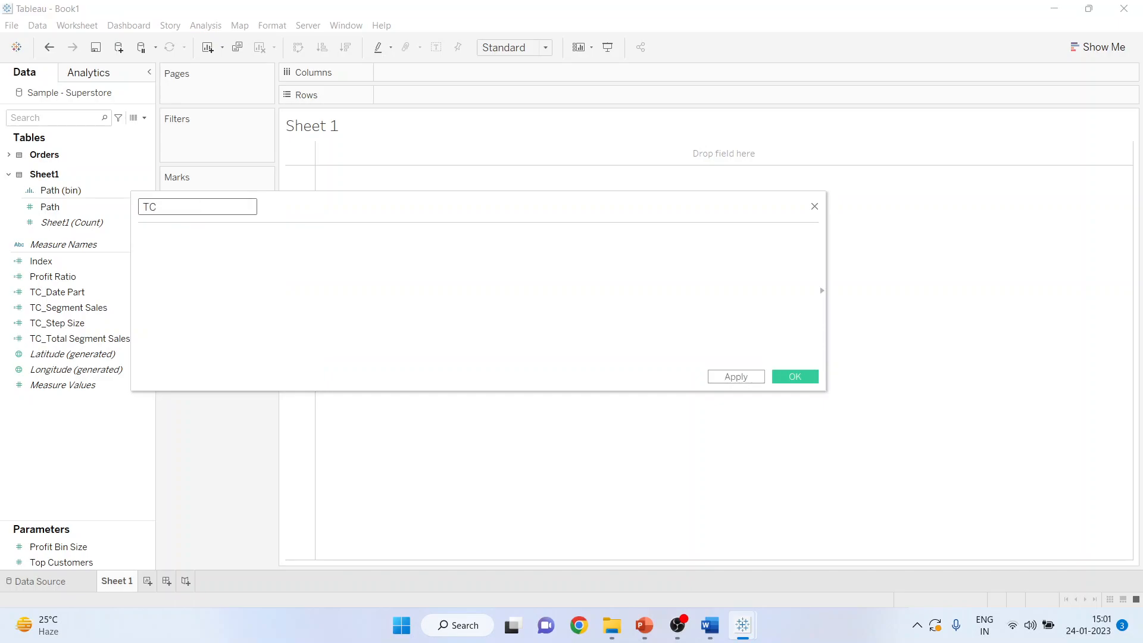
type("_Percent Segment")
type("Sales")
key("Tab")
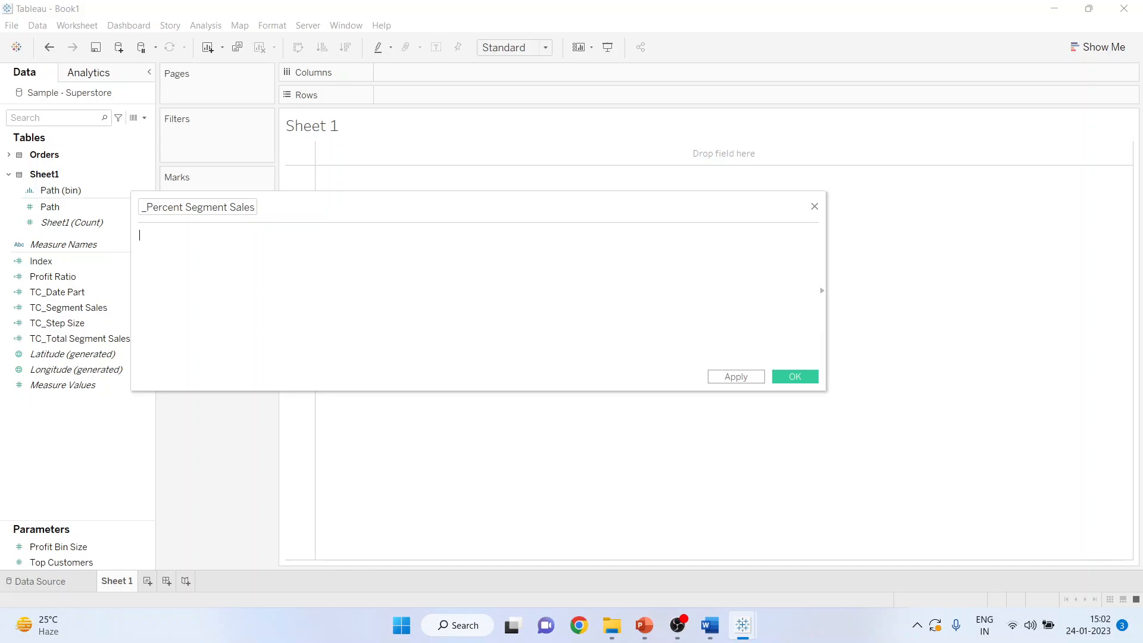
- Enter the formula [TC_Segment Sales]/[TC_Total Segment Sales] for the percent field and save it
type("tc")
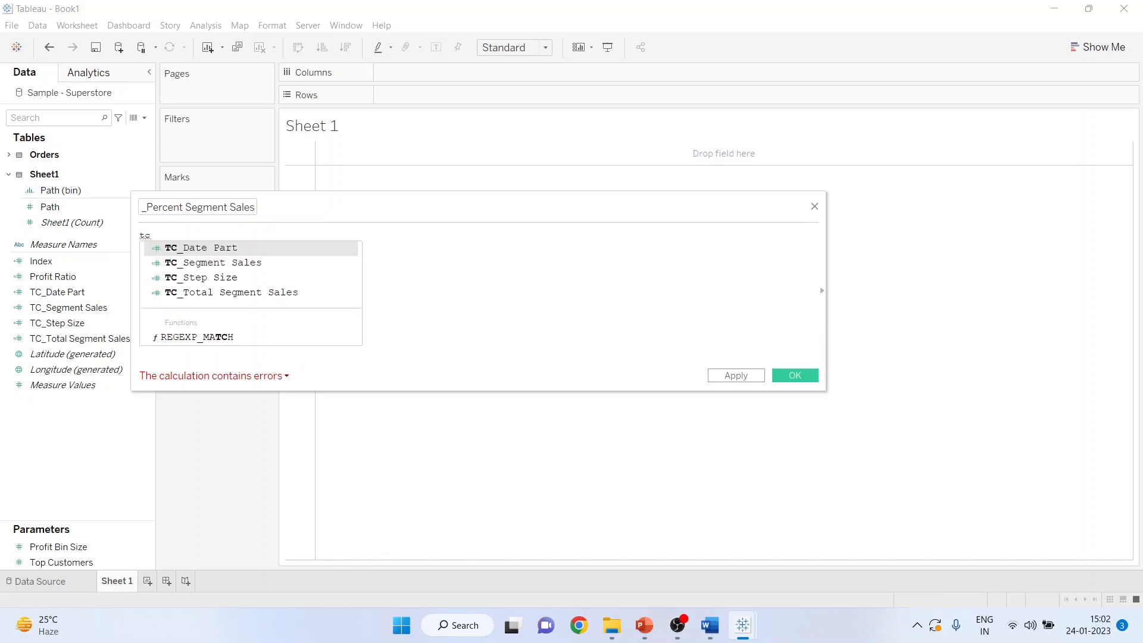
key("Down")
key("Return")
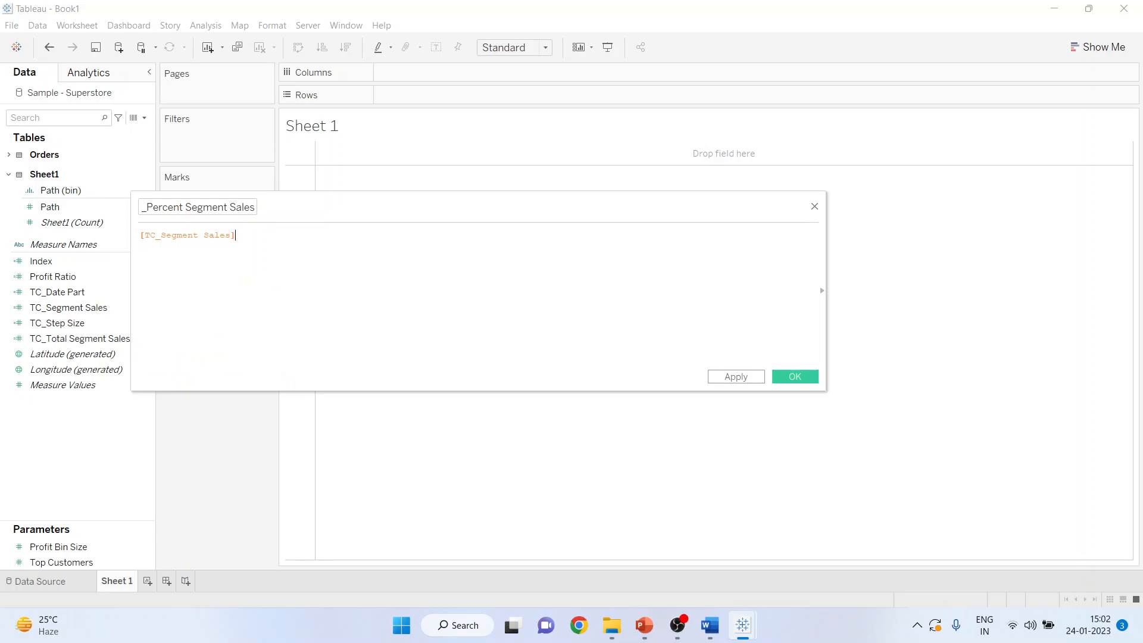
type("/")
type("tc")
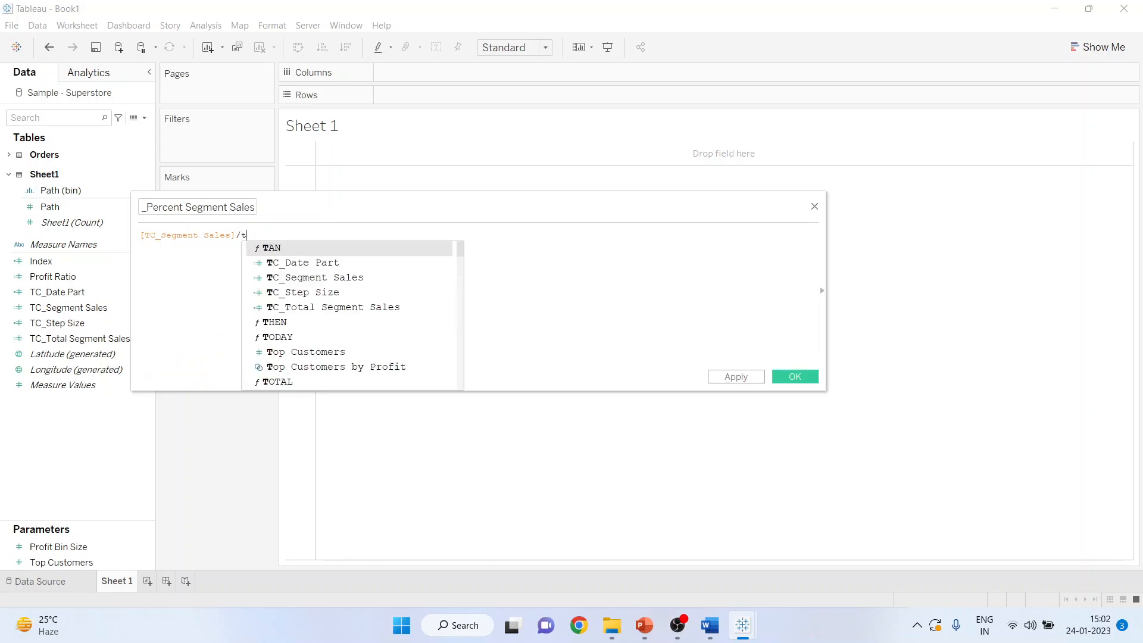
key("Down")
key("Down")
key("Down")
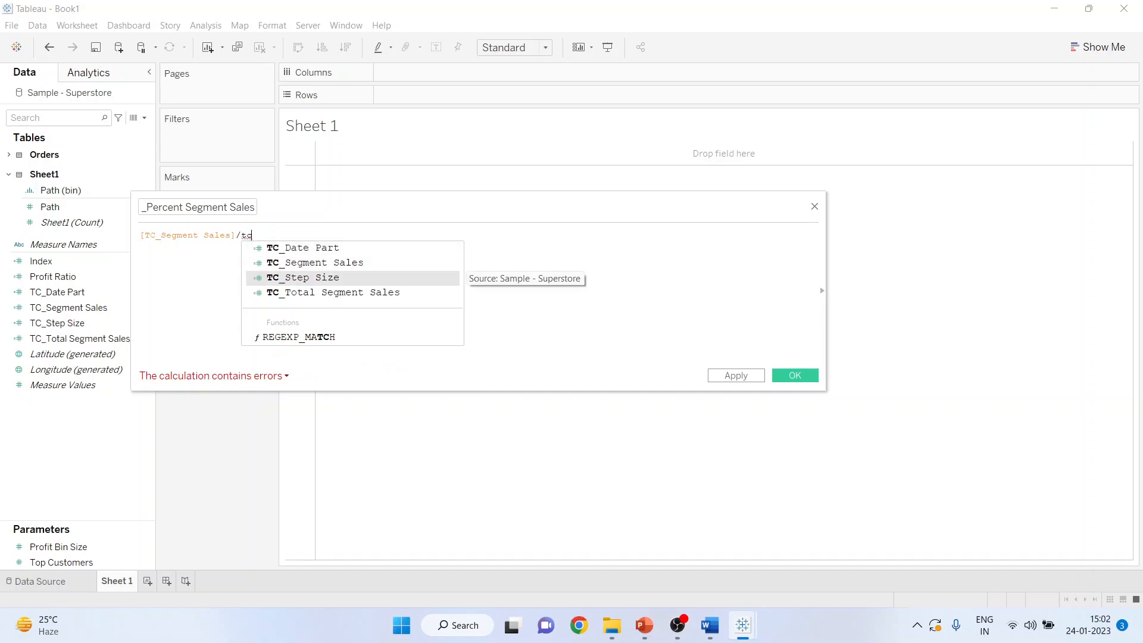
key("Return")
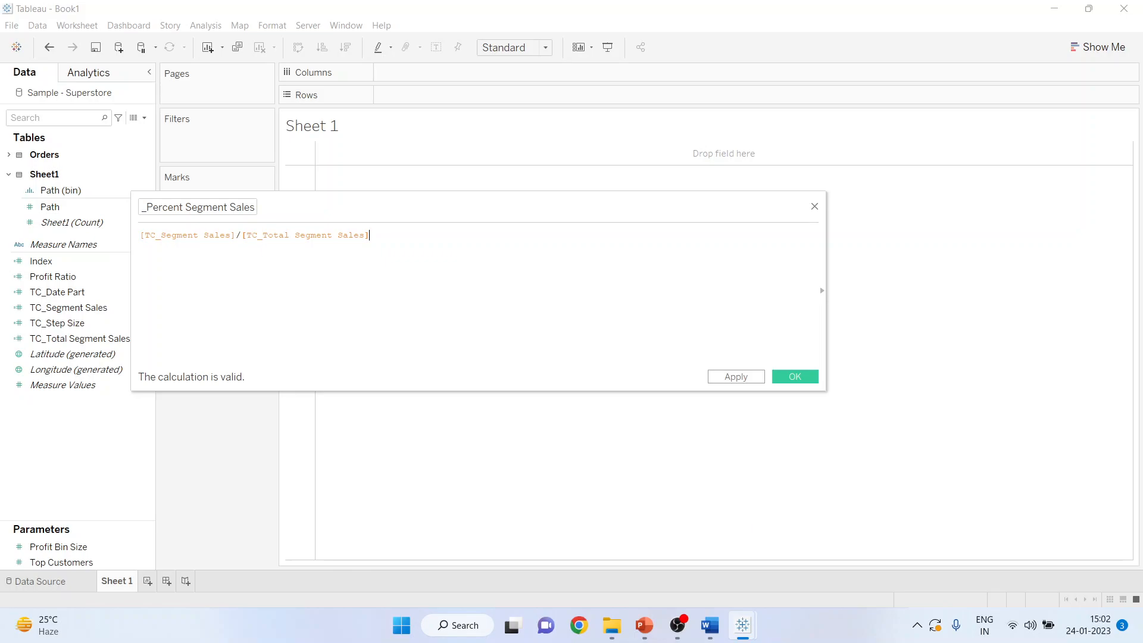
scroll(278, 236, "up", 2)
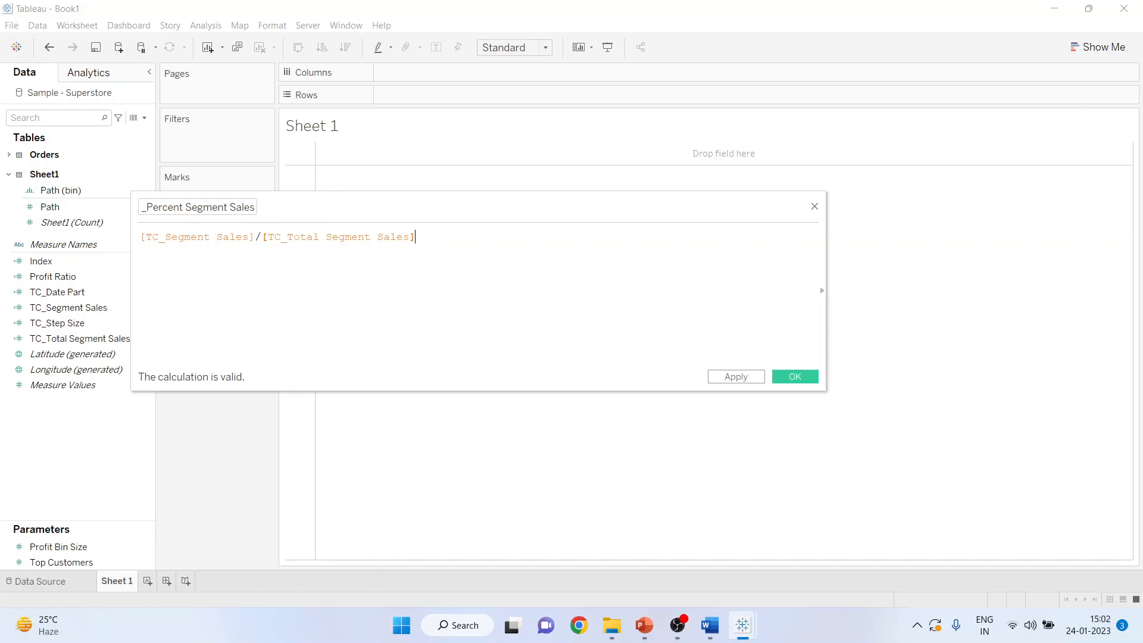
left_click(795, 377)
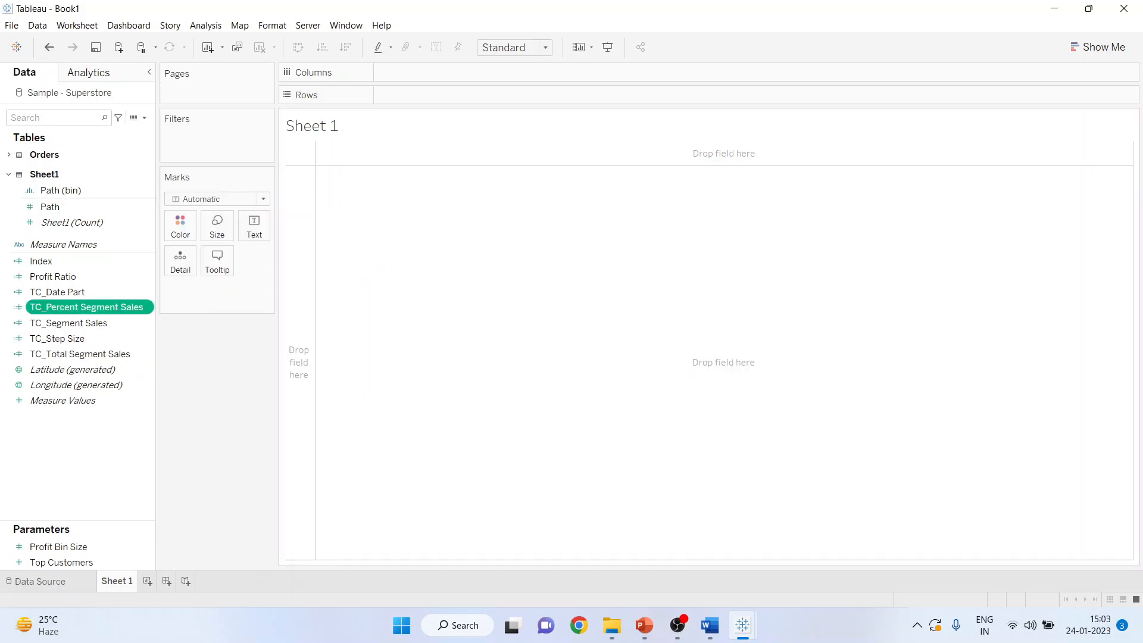
- Start a new calculated field and name it TC_Starting Point
left_click(144, 117)
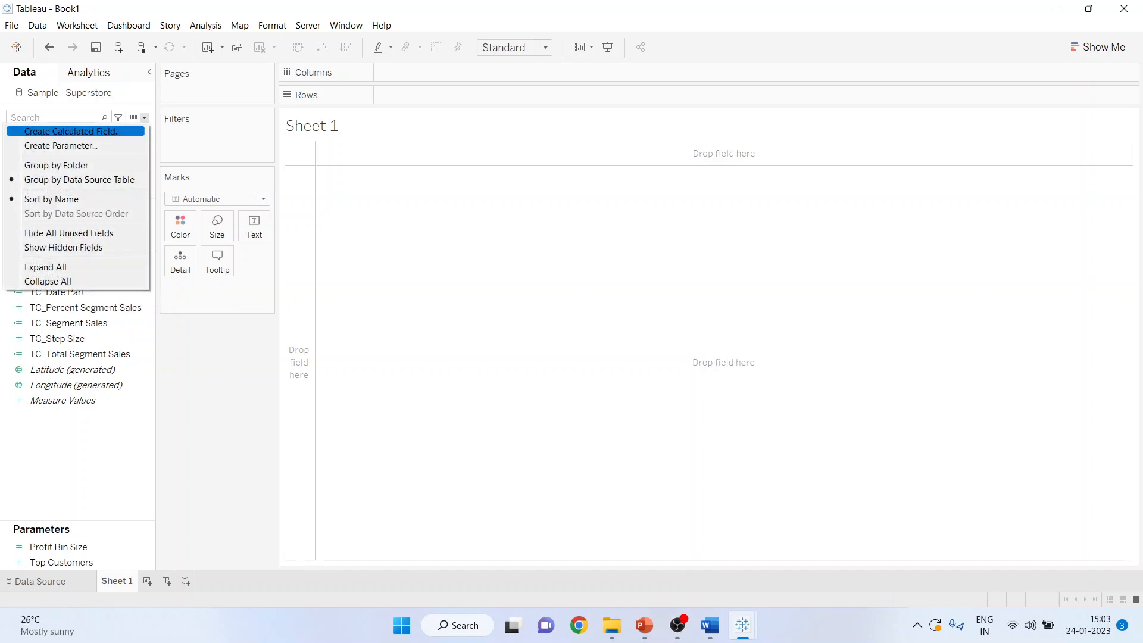
left_click(72, 131)
type("TC")
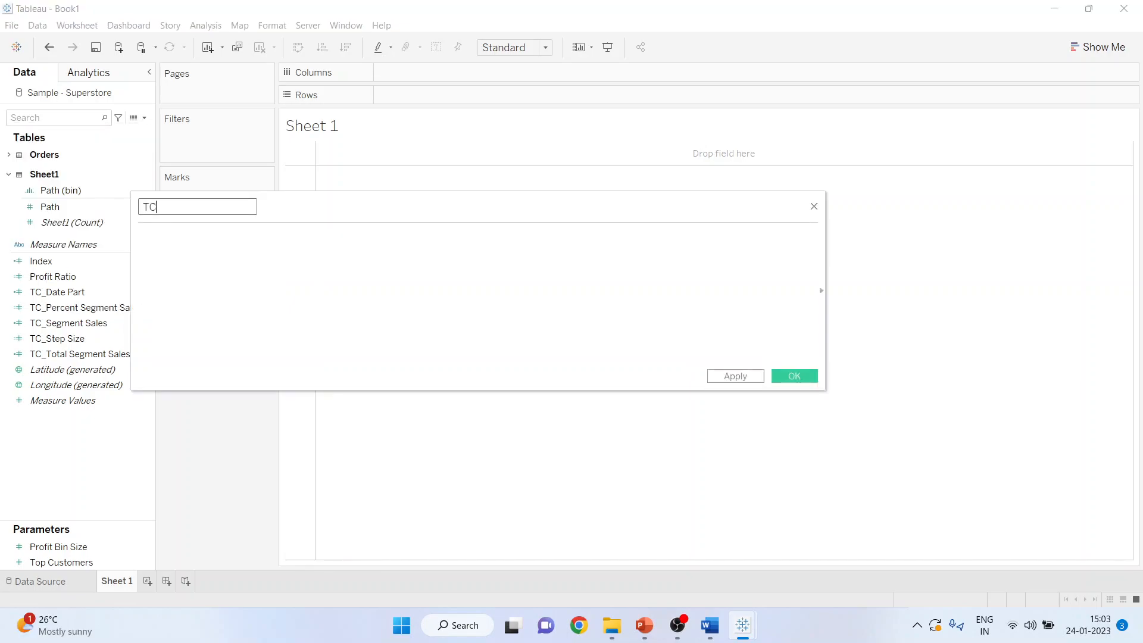
type("_Starting Point")
left_click(140, 236)
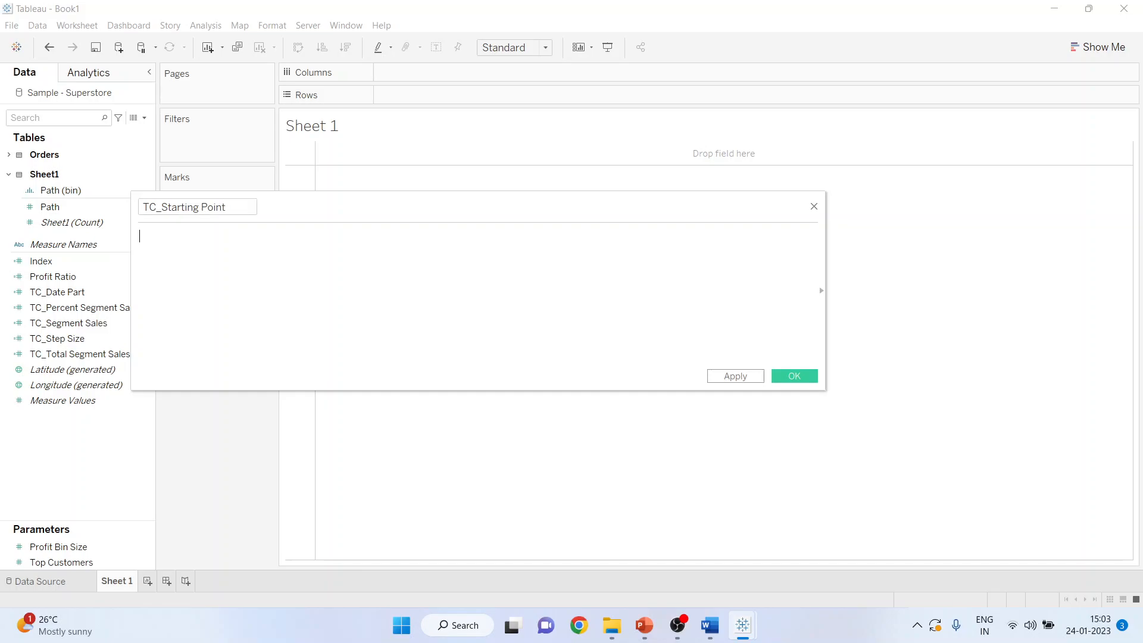
- Enter the formula [TC_Date Part]*[TC_Step Size]*100 for the TC_Starting Point field
type("tc_")
key("Return")
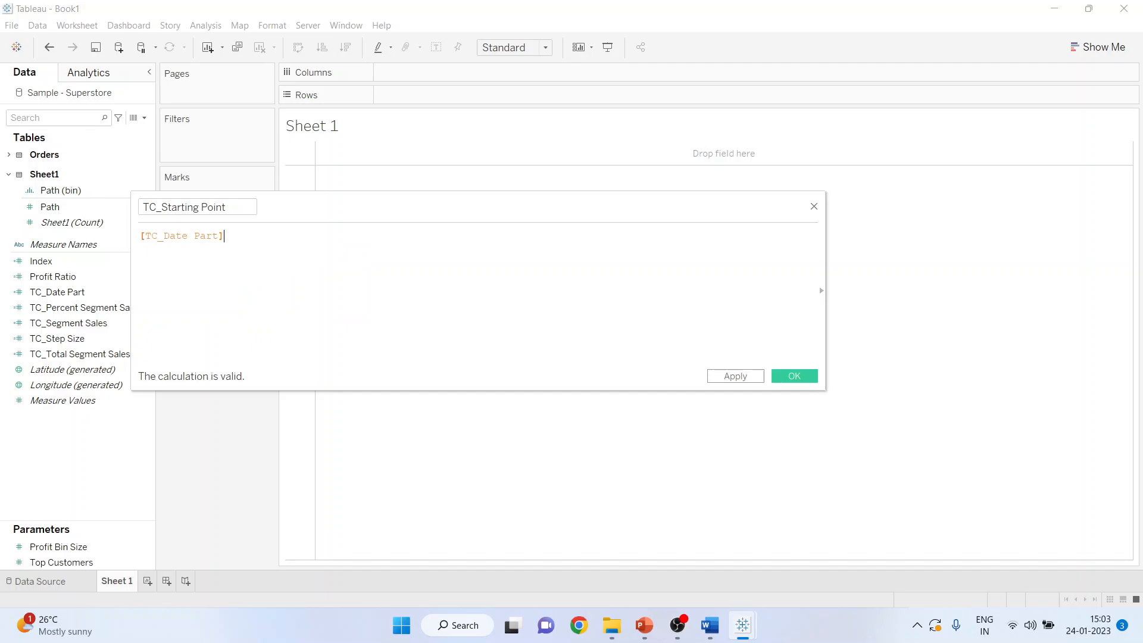
type("*")
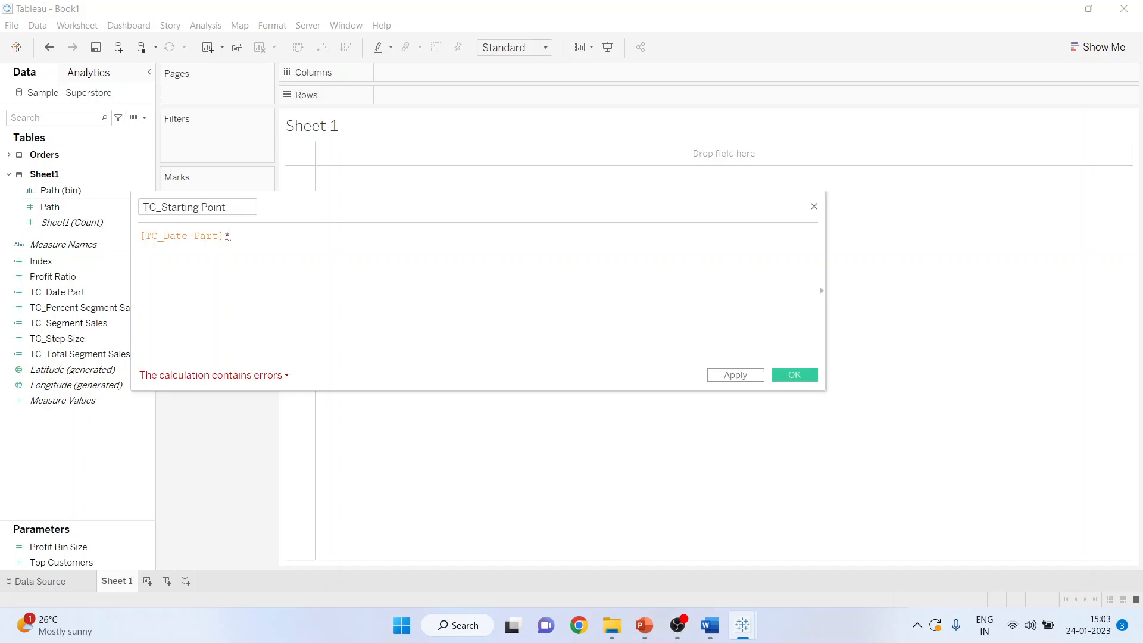
type("tc")
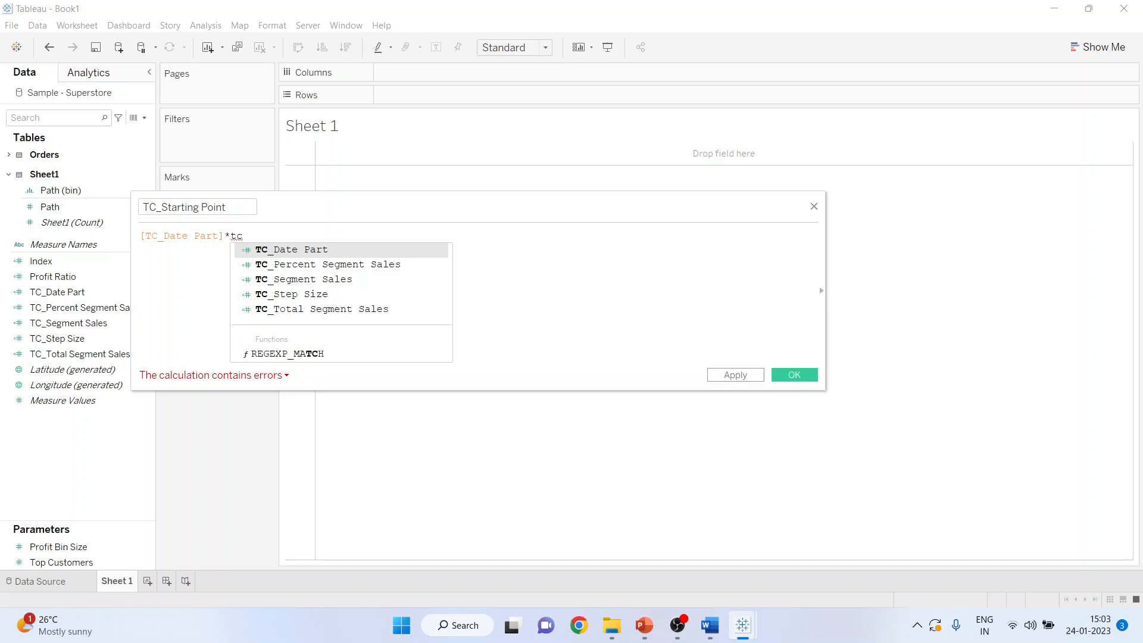
key("Down")
key("Down")
key("Down")
key("Return")
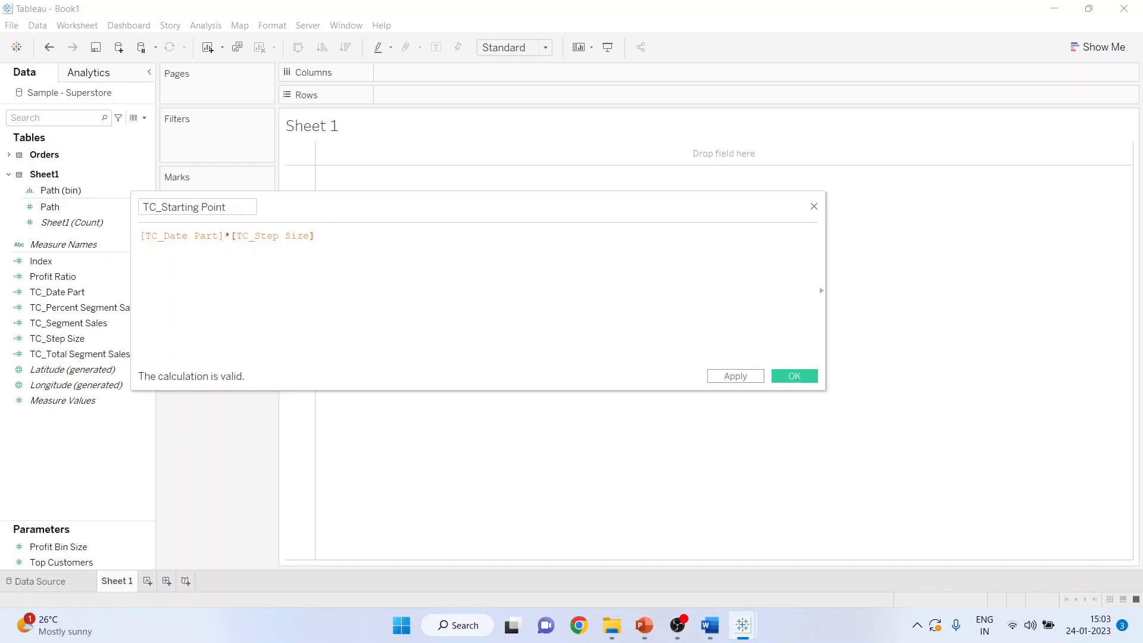
type("*100")
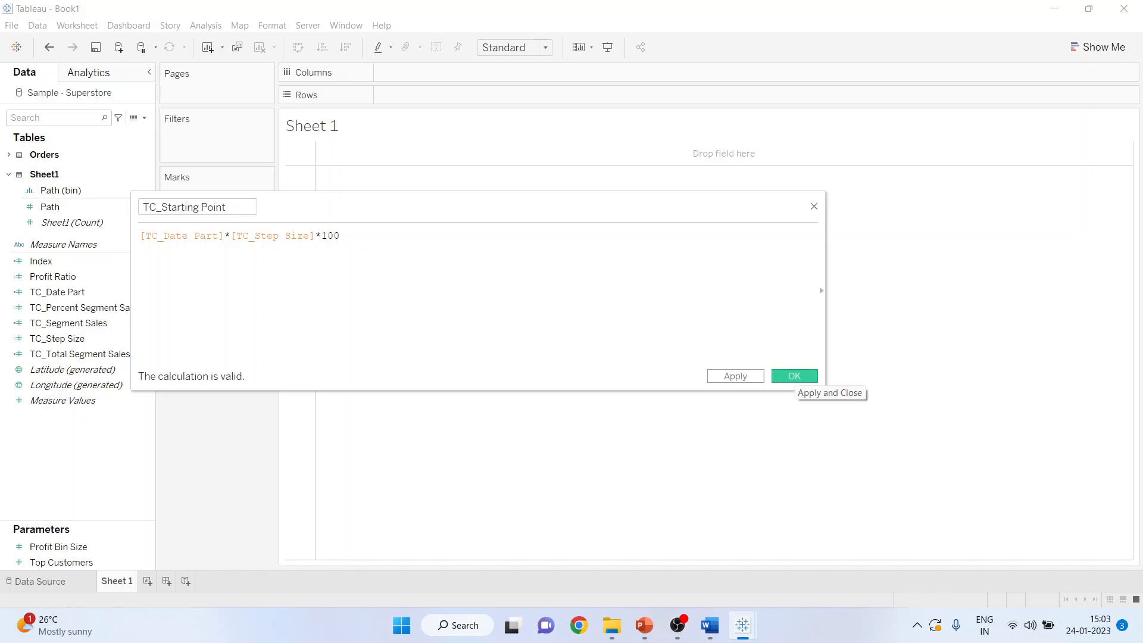
- Save the TC_Starting Point field and start a new calculated field named TC_Previous Percentage
left_click(794, 376)
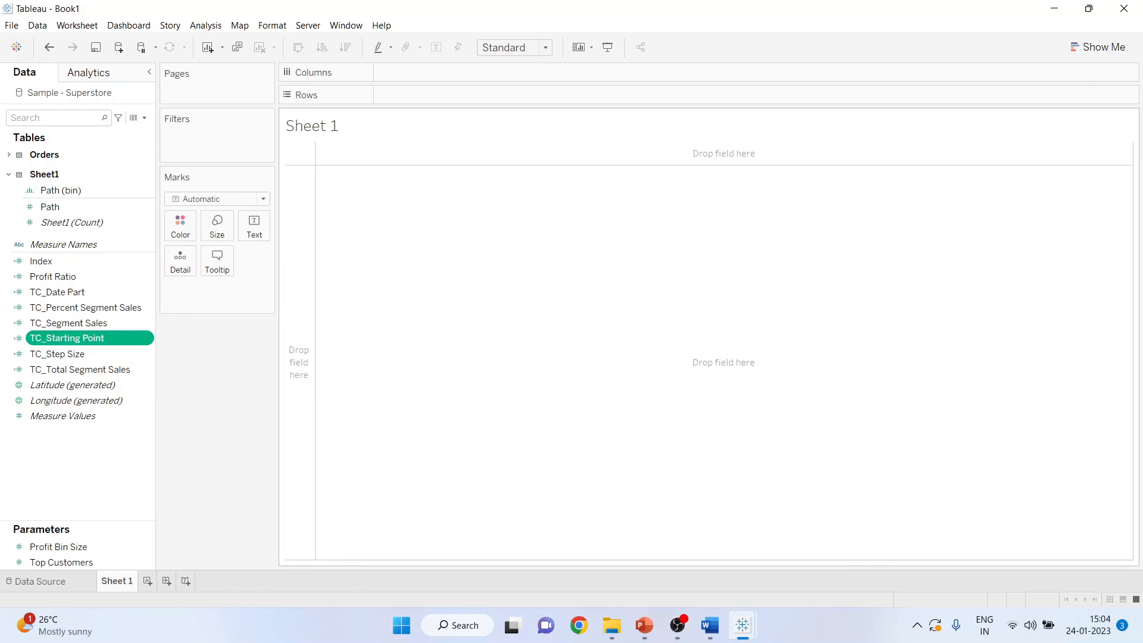
left_click(145, 118)
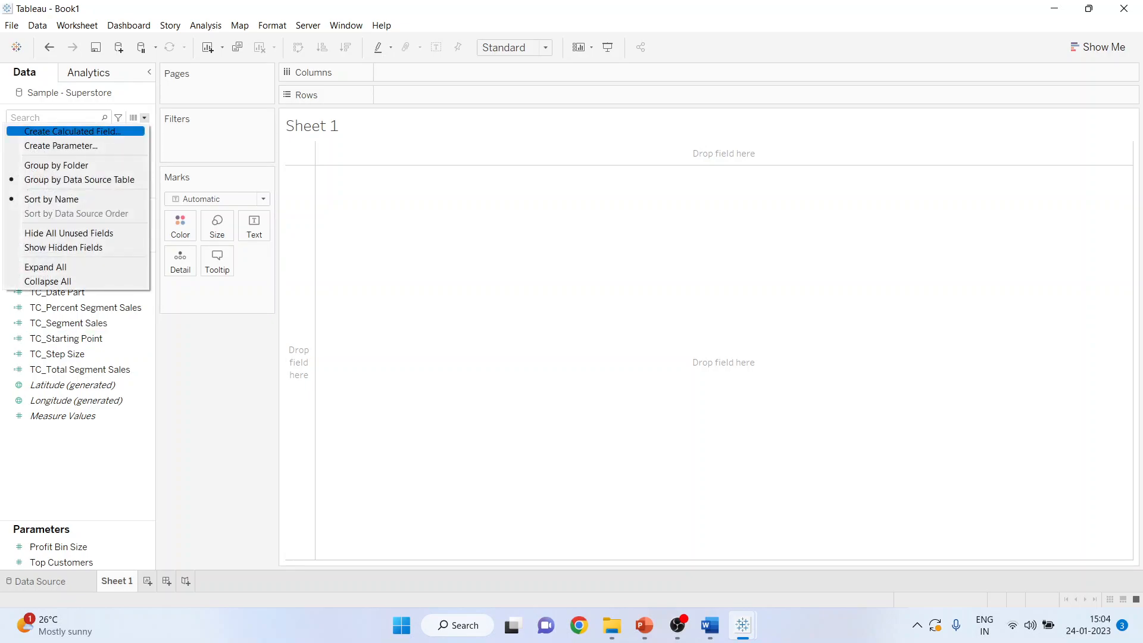
left_click(73, 132)
type("T")
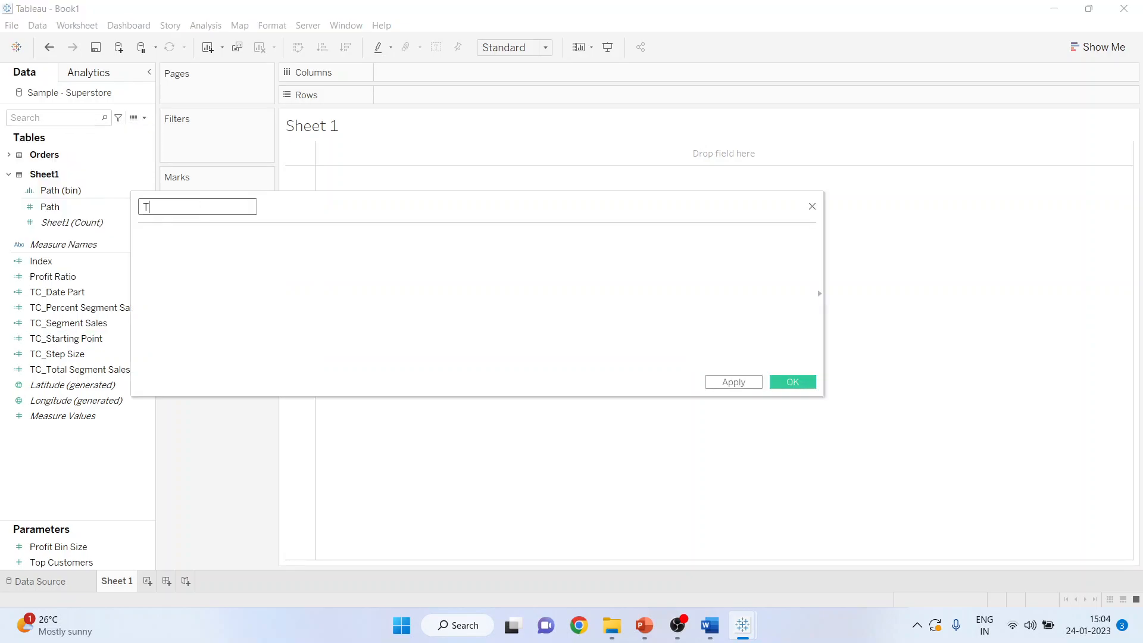
type("C_Previous")
type("Percetnage")
key("BackSpace")
key("BackSpace")
key("BackSpace")
key("BackSpace")
key("BackSpace")
type("ntage")
- Enter the formula RUNNING_SUM([TC_Percent Segment Sales])- [TC_Percent Segment Sales] for TC_Previous Percentage and save the field
left_click(140, 236)
type("RUNNING_SUM([TC_Percent Segment Sales])- [TC_Percent Segment Sales]")
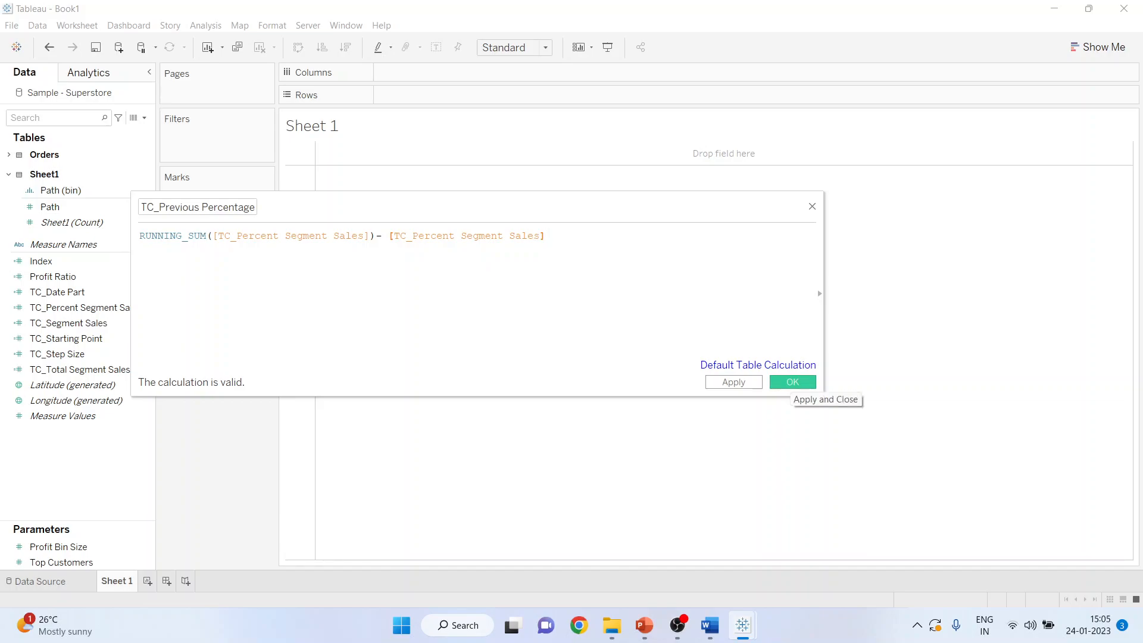
left_click(793, 381)
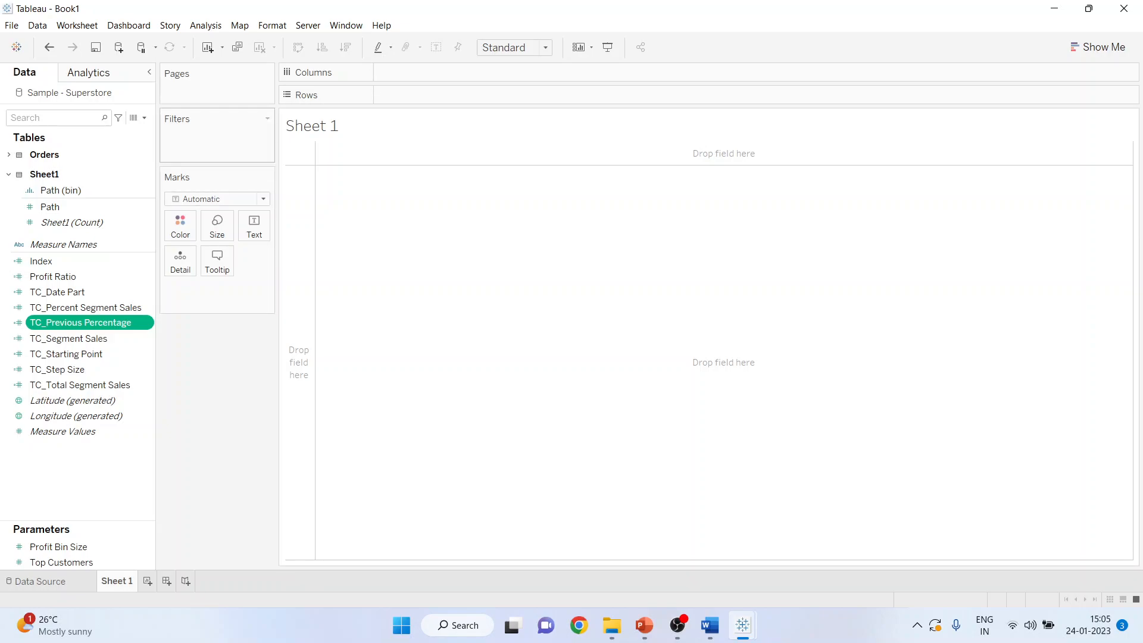
- Create calculated field @X: If [Index]<=100 THEN sin(RADIANS(([Index]*[TC_Step Size])+[TC_Starting Point]))*(1+[TC_Previous Percentage]) ELSE sin(RADIANS(((201-[Index])*[TC_Step Size])+[TC_Starting Point]))*(1+[TC_Percent Segment Sales]+[TC_Previous Percentage]) END
left_click(144, 118)
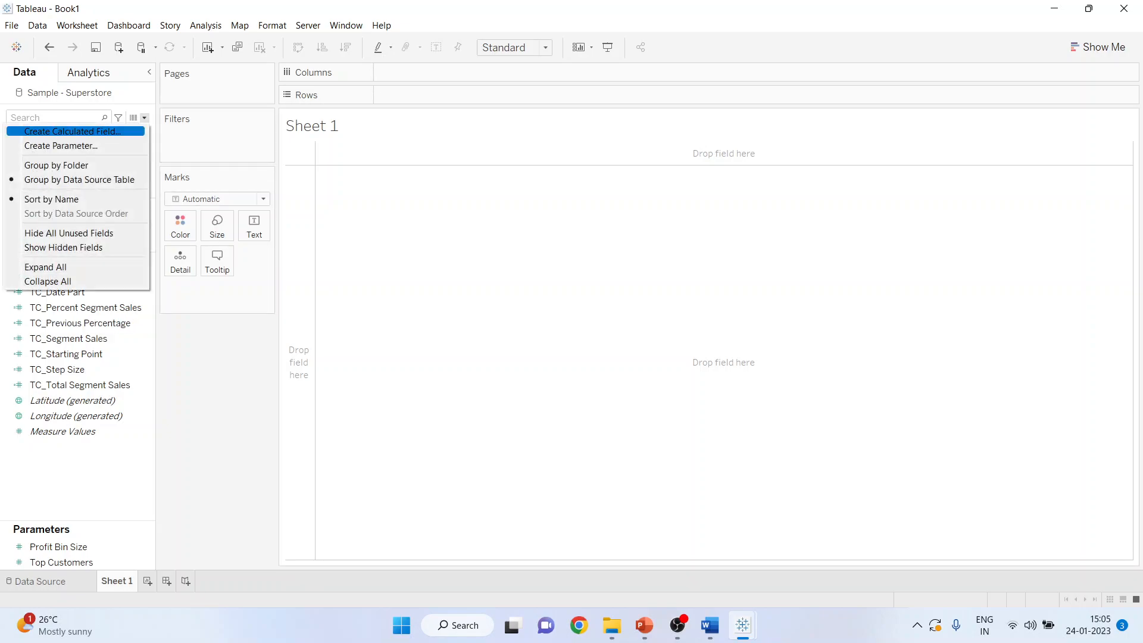
left_click(72, 131)
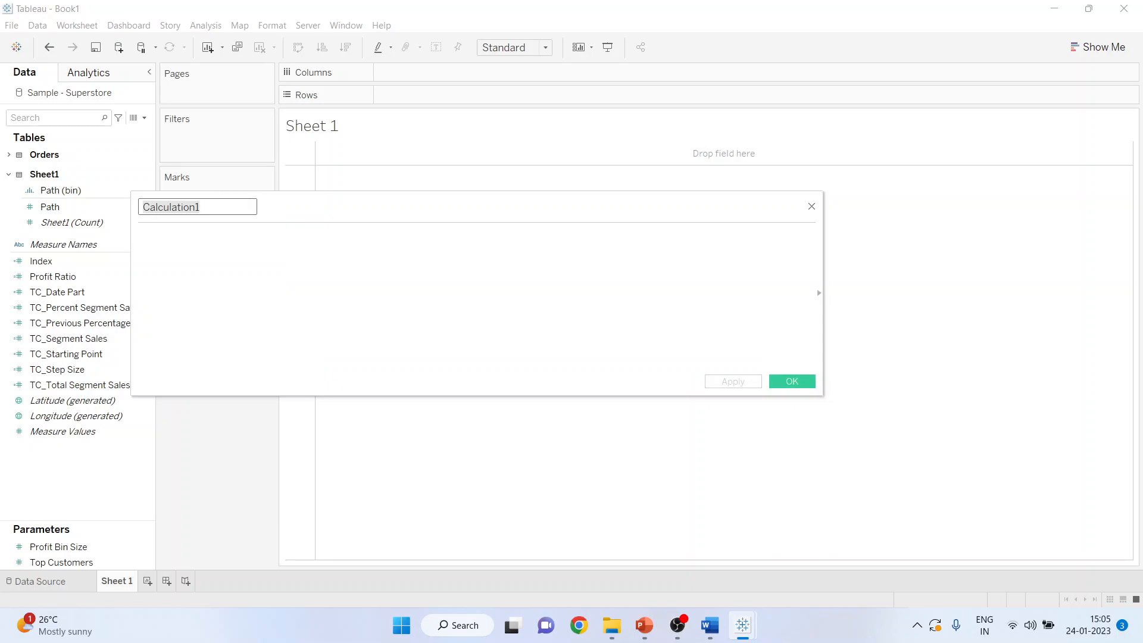
type("@X")
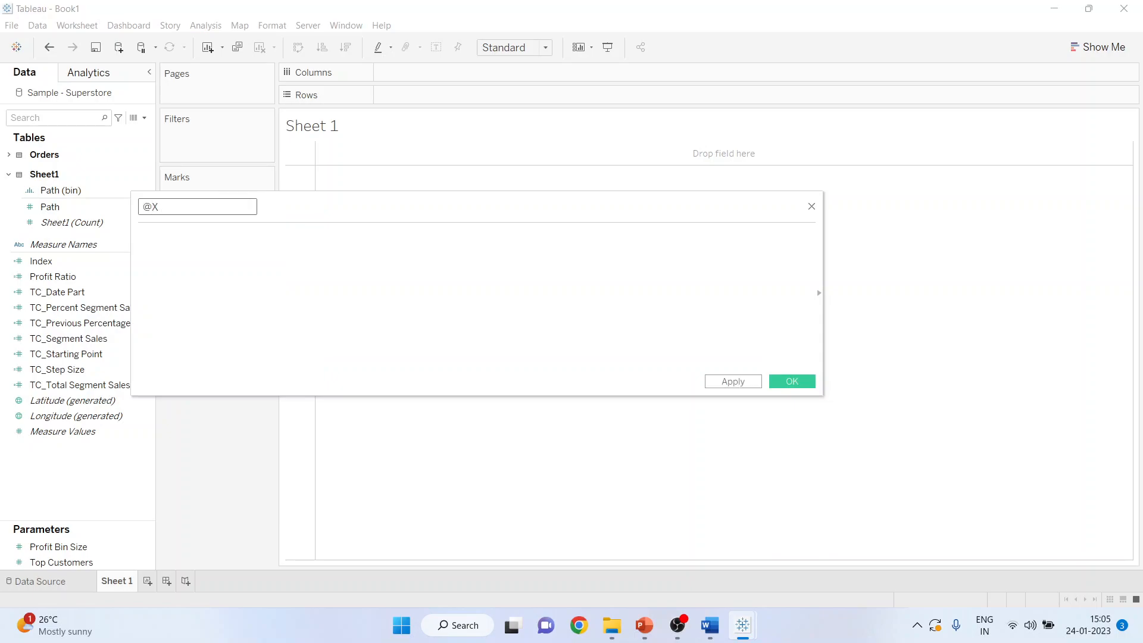
left_click(140, 236)
type("If [Index]<=100 THEN     sin(RADIANS(([Index]*[TC_Step Size])+[TC_Starting Point]))*(1+[TC_Previous Percentage]) ELSE     sin(RADIANS(((201-[Index])*[TC_Step Size])+[TC_Starting Point]))*(1+[TC_Percent Segment Sales]+[TC_Previous Percentage]) END")
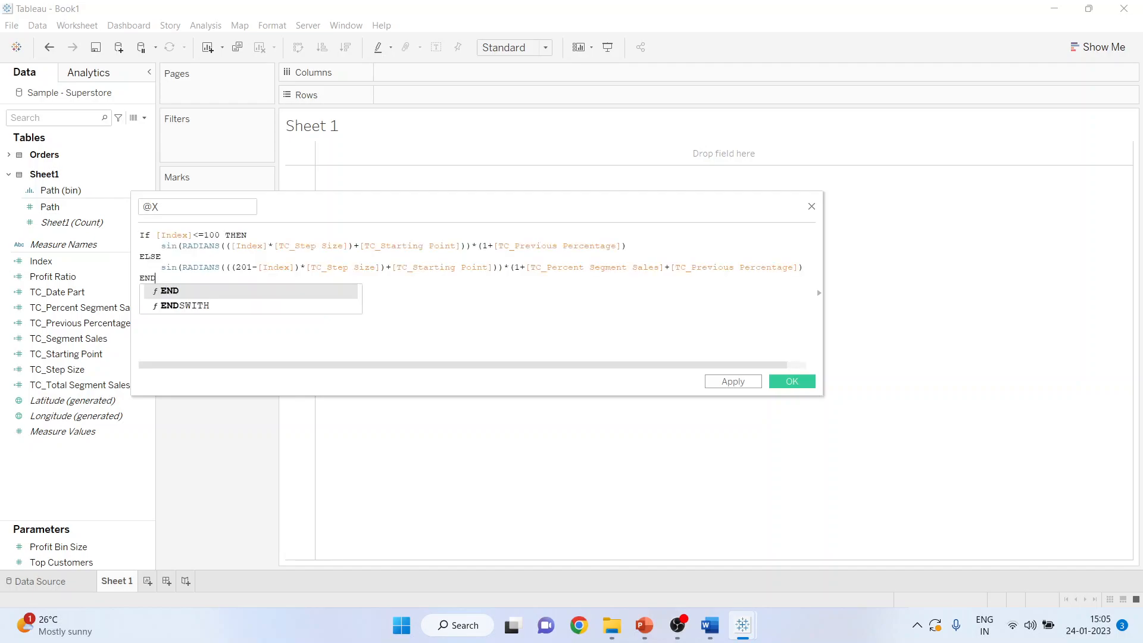
key("Escape")
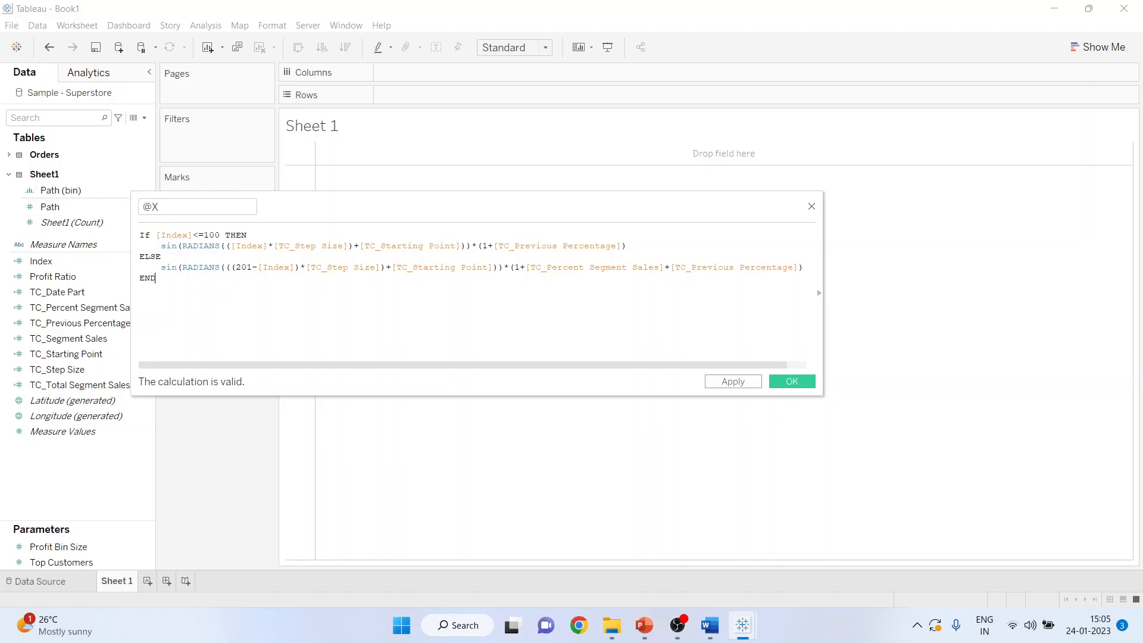
- Widen the calculation editor until the full @X formula fits, and save the field
scroll(476, 291, "up", 2)
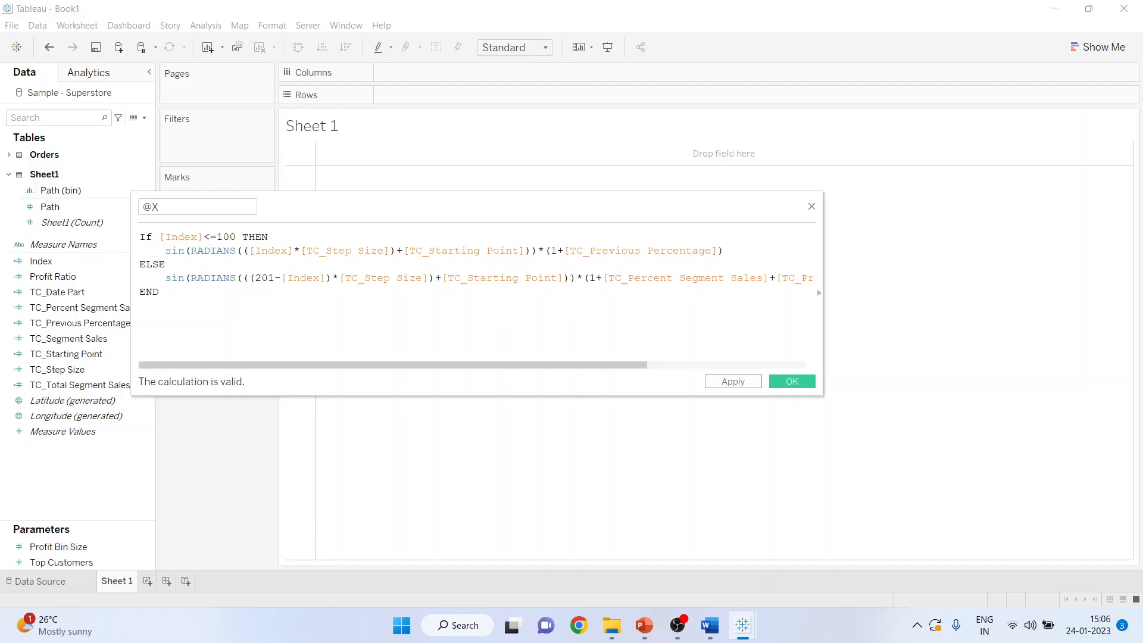
left_click_drag(392, 365, 440, 365)
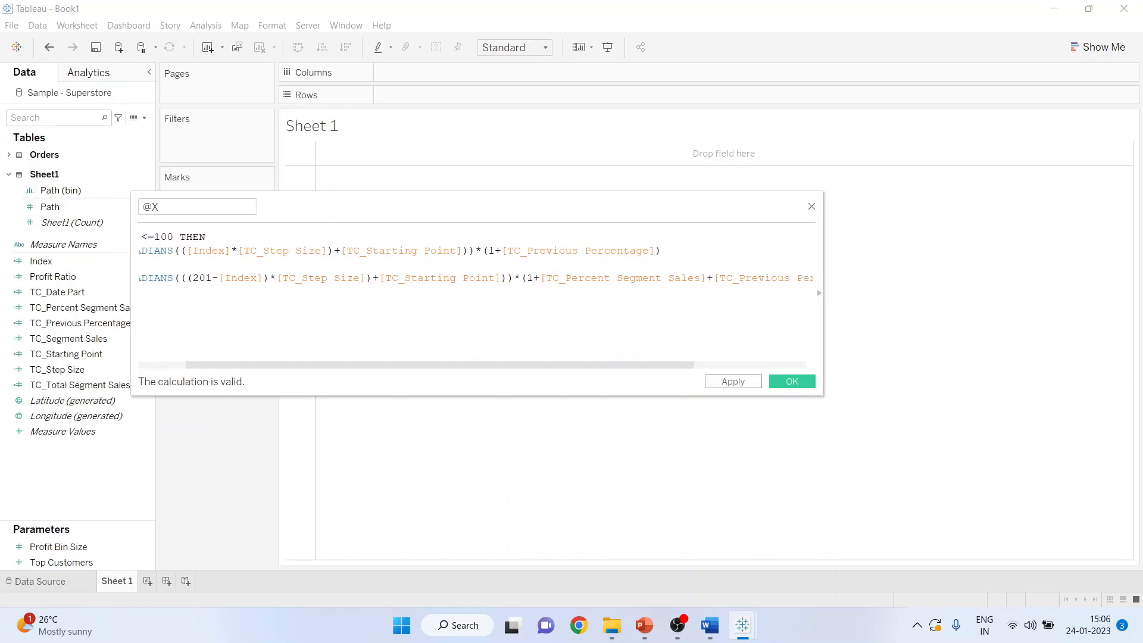
left_click_drag(440, 365, 393, 365)
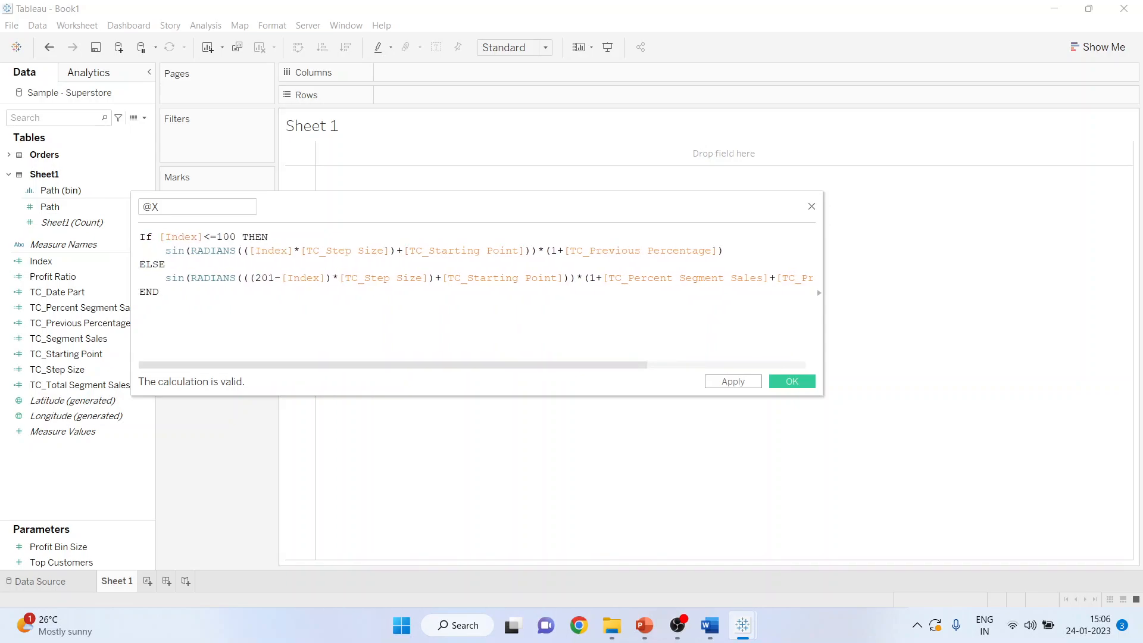
left_click_drag(131, 292, 24, 292)
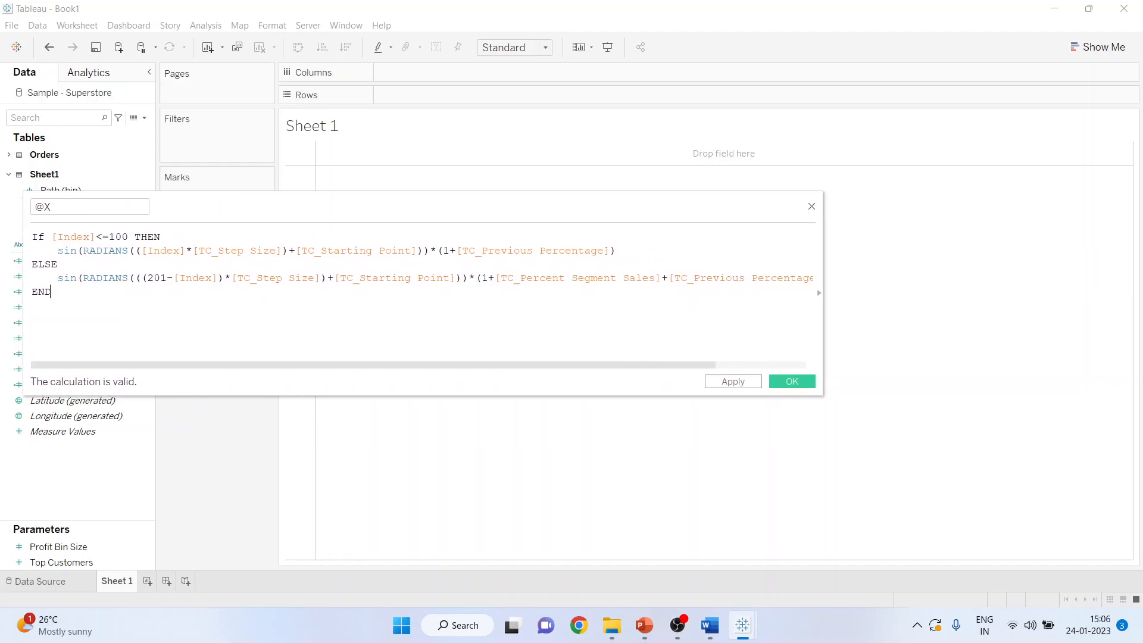
left_click_drag(824, 292, 941, 292)
left_click_drag(595, 206, 672, 180)
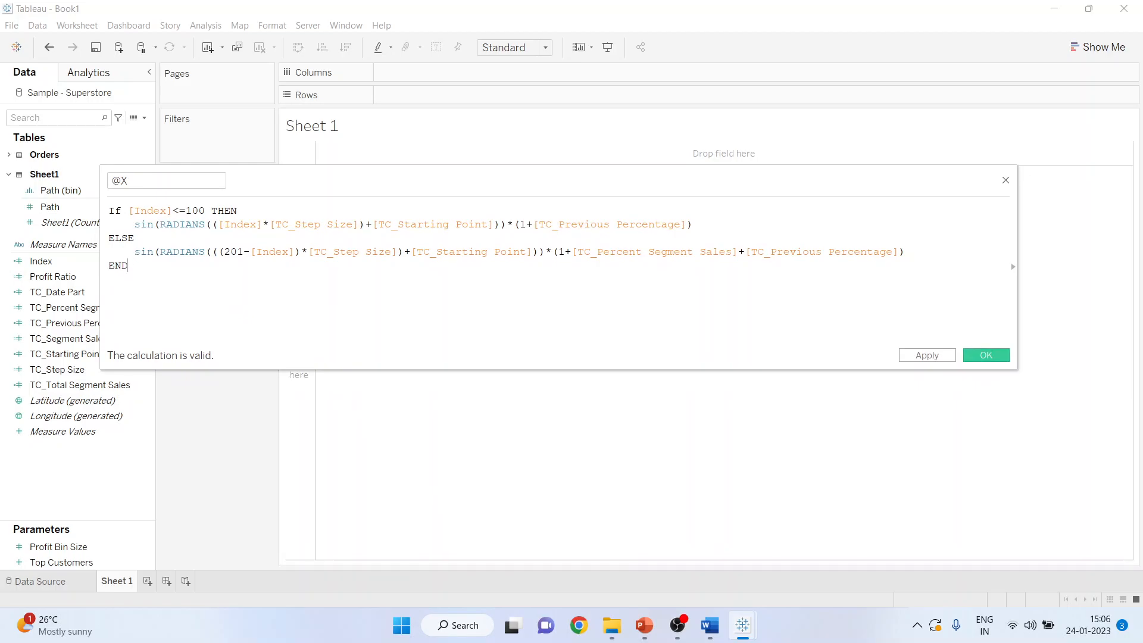
left_click(986, 355)
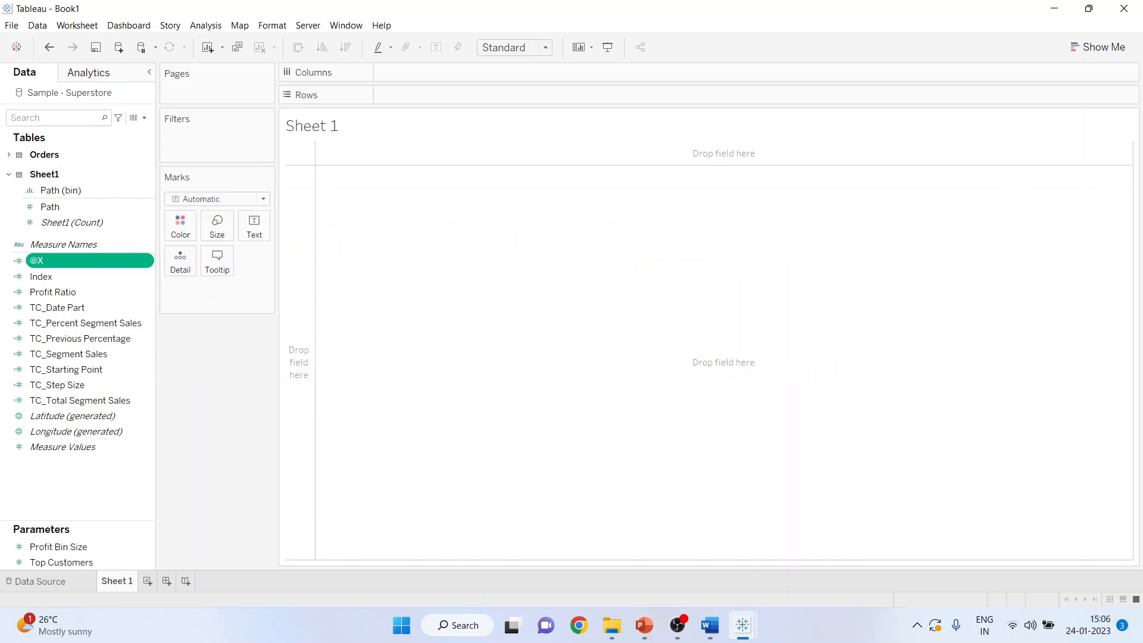
- Create and save @Y: If [Index]<=100 THEN cos(RADIANS(([Index]*[TC_Step Size])+[TC_Starting Point]))*(1+[TC_Previous Percentage]) ELSE cos(RADIANS(((201-[Index])*[TC_Step Size])+[TC_Starting Point]))*(1+[TC_Percent Segment Sales]+[TC_Previous Percentage]) END
left_click(144, 117)
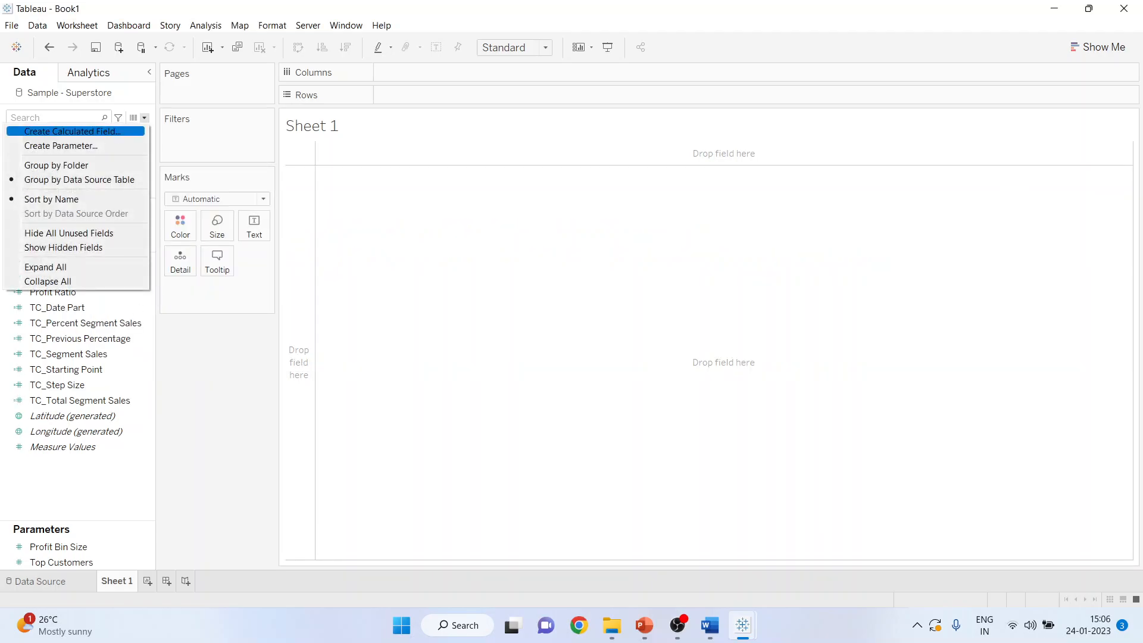
left_click(71, 131)
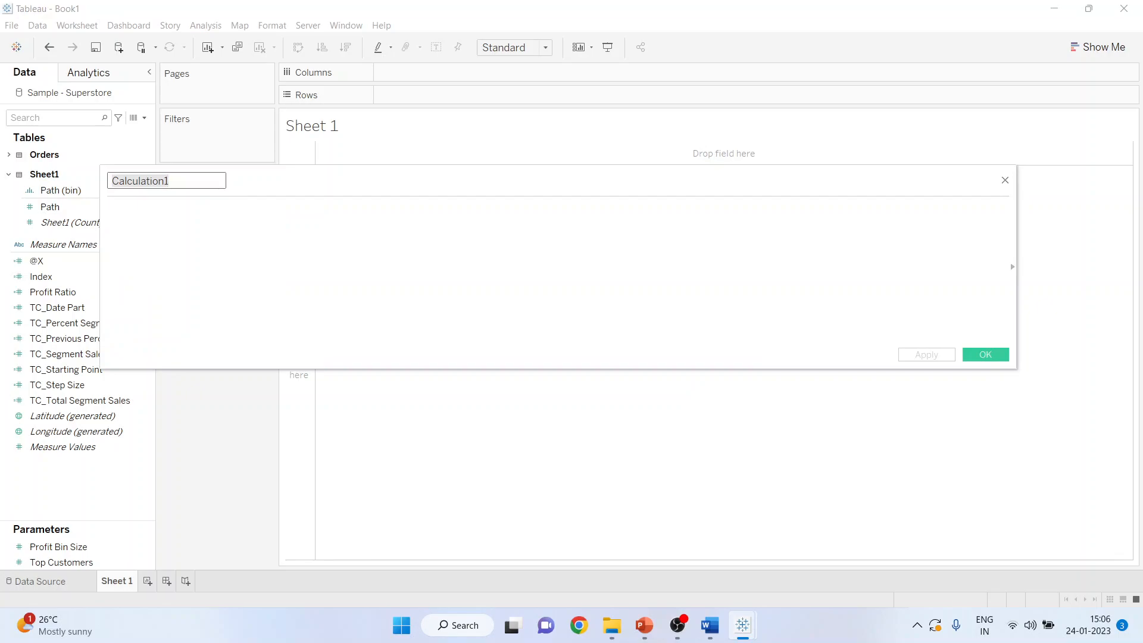
type("@Y")
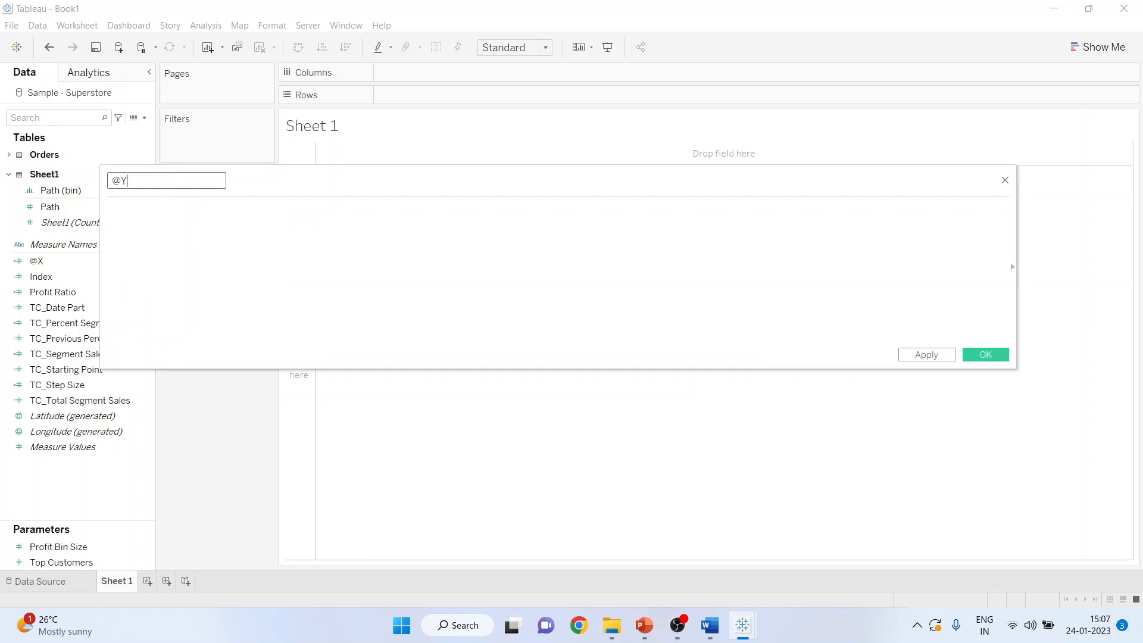
left_click(109, 210)
type("If [Index]<=100 THEN     cos(RADIANS(([Index]*[TC_Step Size])+[TC_Starting Point]))*(1+[TC_Previous Percentage]) ELSE     cos(RADIANS(((201-[Index])*[TC_Step Size])+[TC_Starting Point]))*(1+[TC_Percent Segment Sales]+[TC_Previous Percentage]) END")
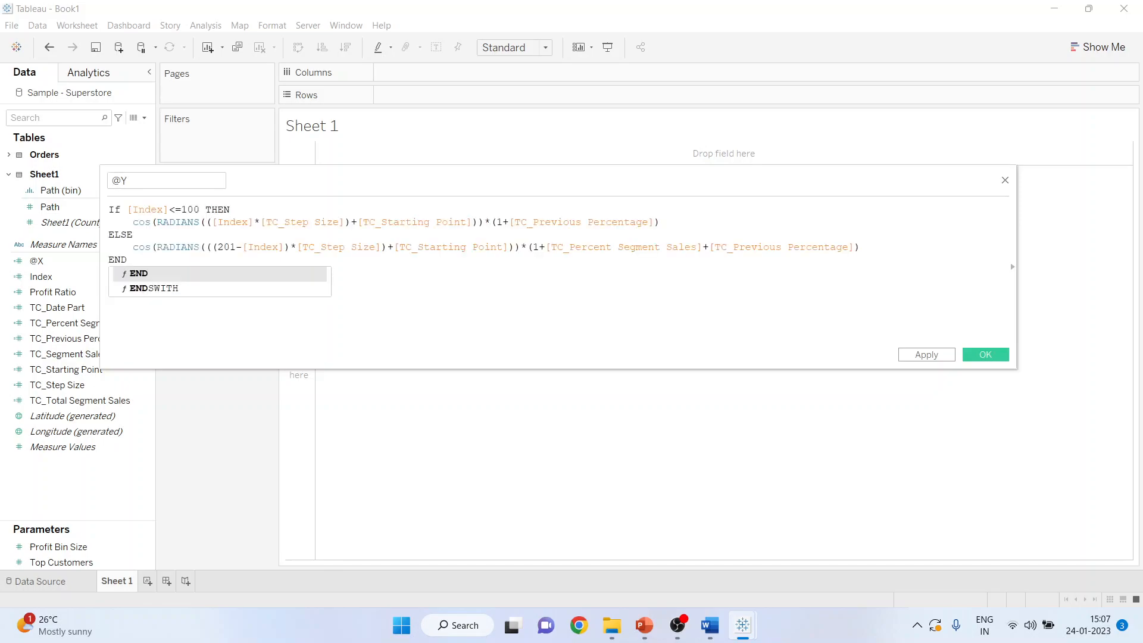
key("Return")
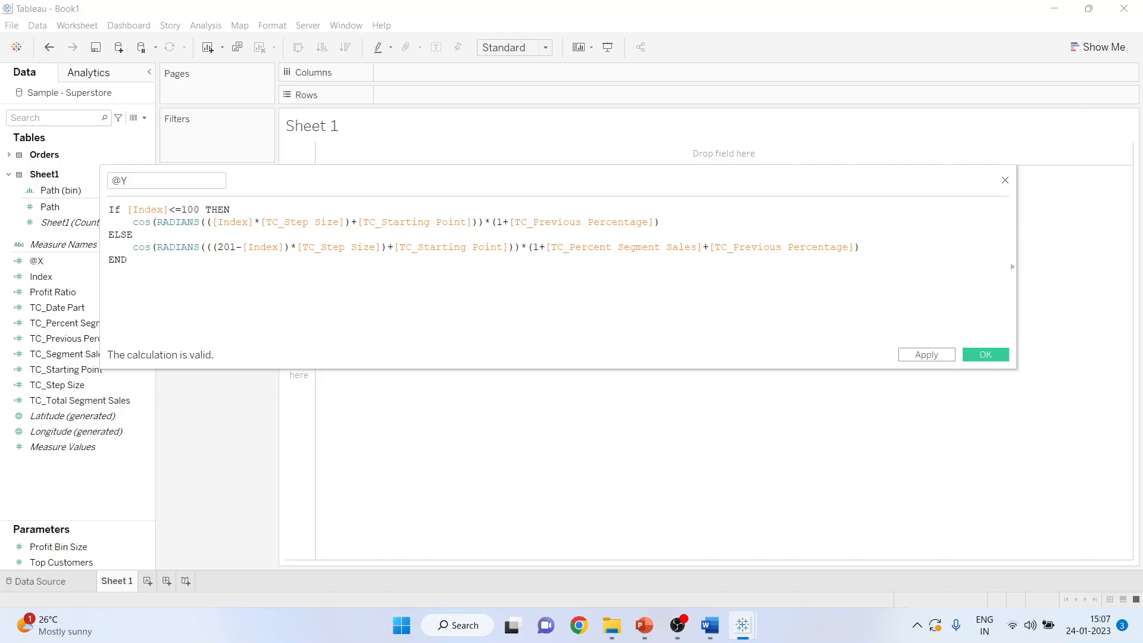
left_click(660, 223)
left_click(985, 354)
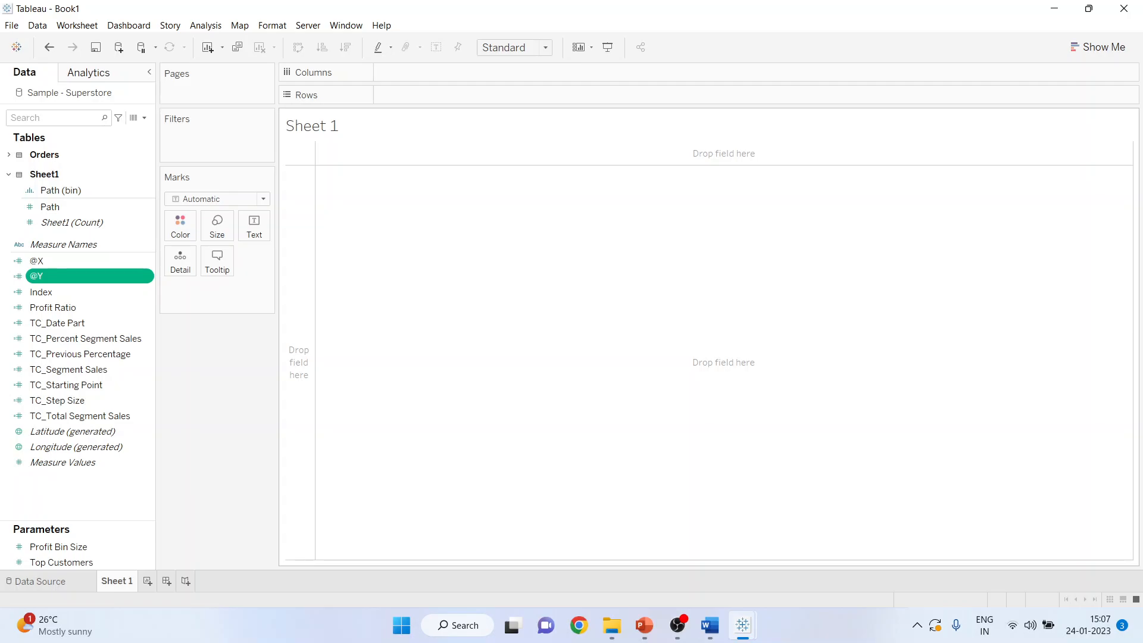
- Filter the sheet on the year of Order Date from the Orders table, keeping only 2021
left_click(8, 154)
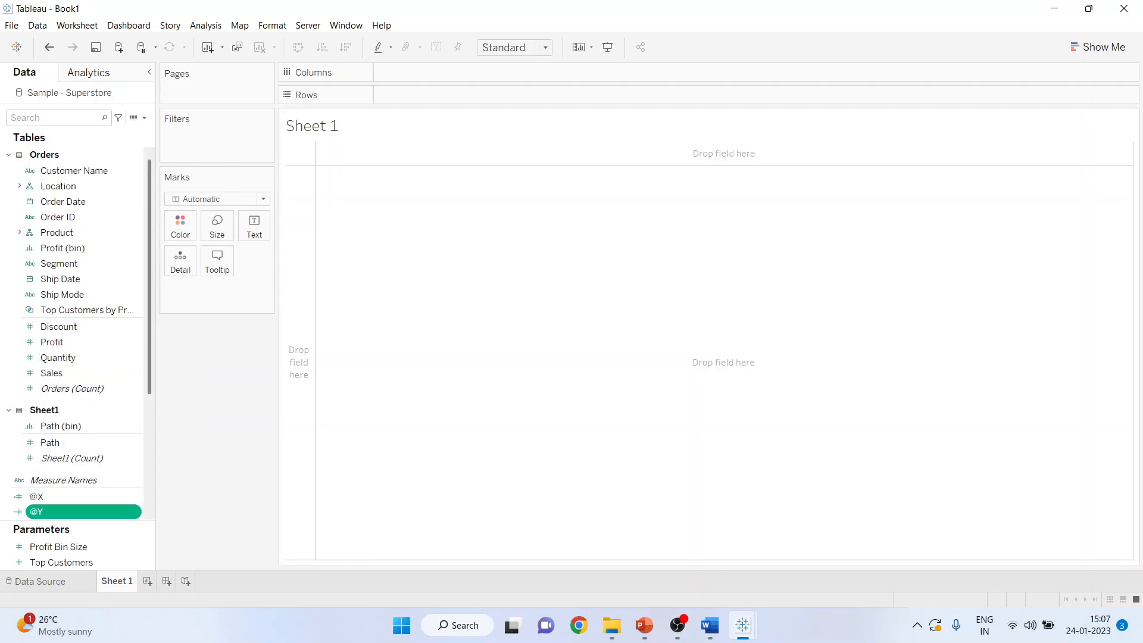
left_click_drag(63, 201, 216, 134)
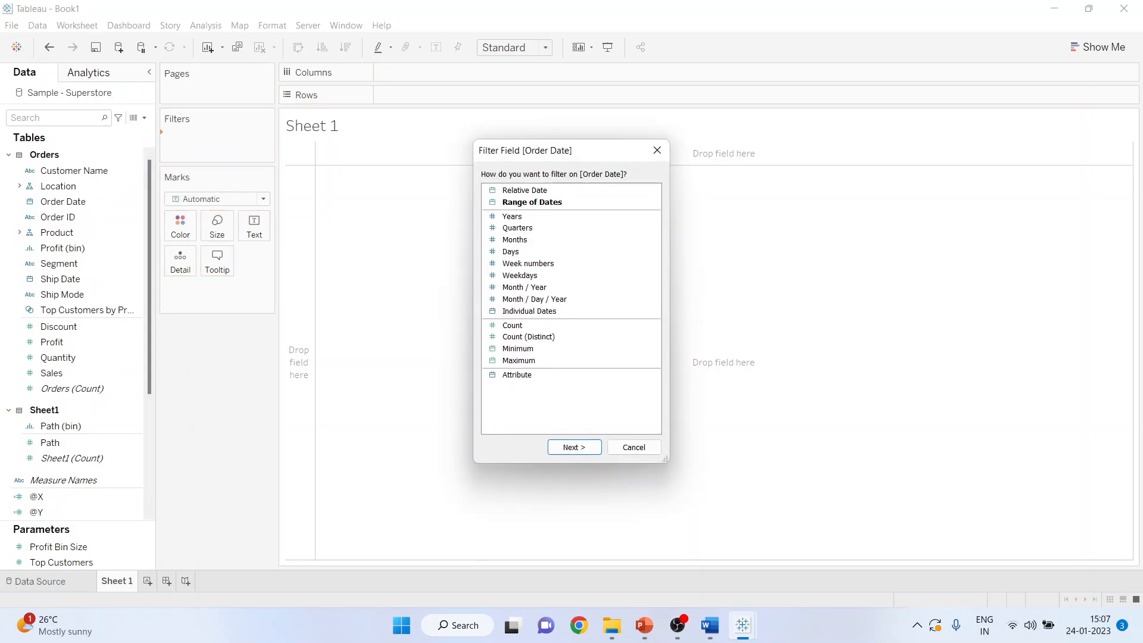
left_click(512, 217)
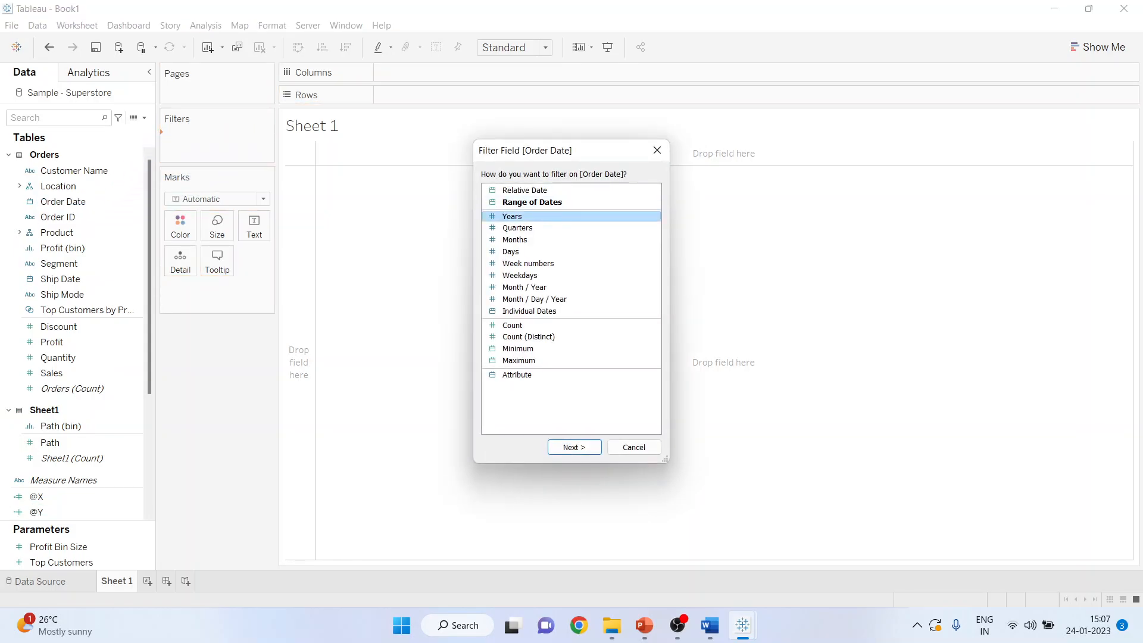
left_click(575, 447)
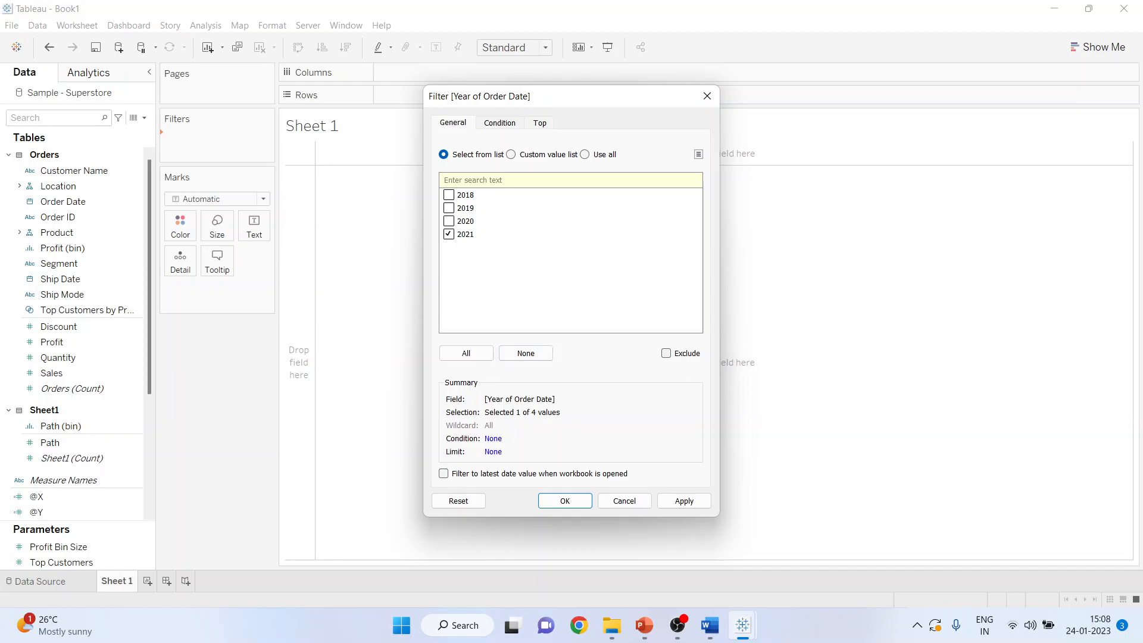
key("Return")
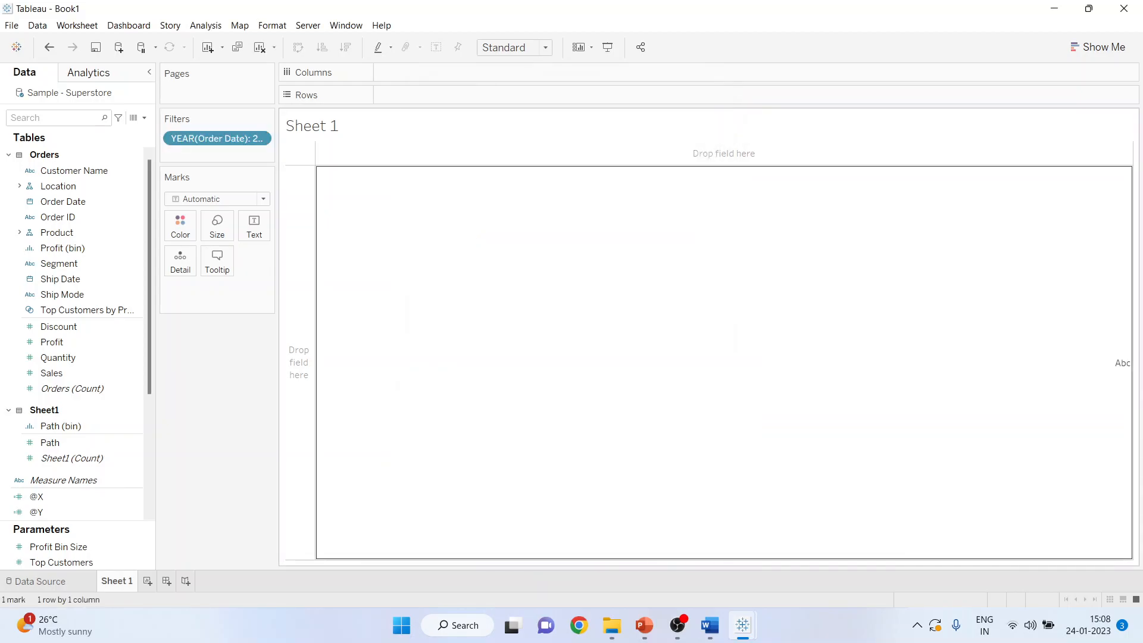
- Place Path (bin) on Rows, and with the mark type set to Polygon move it to the Path mark property
left_click_drag(71, 426, 413, 95)
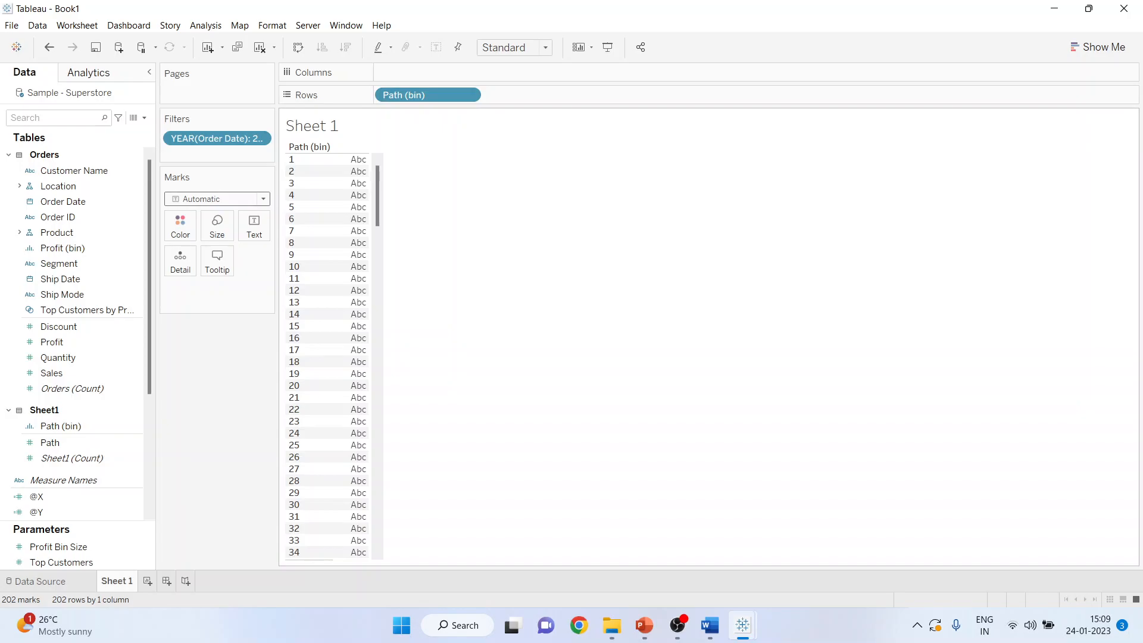
left_click(218, 199)
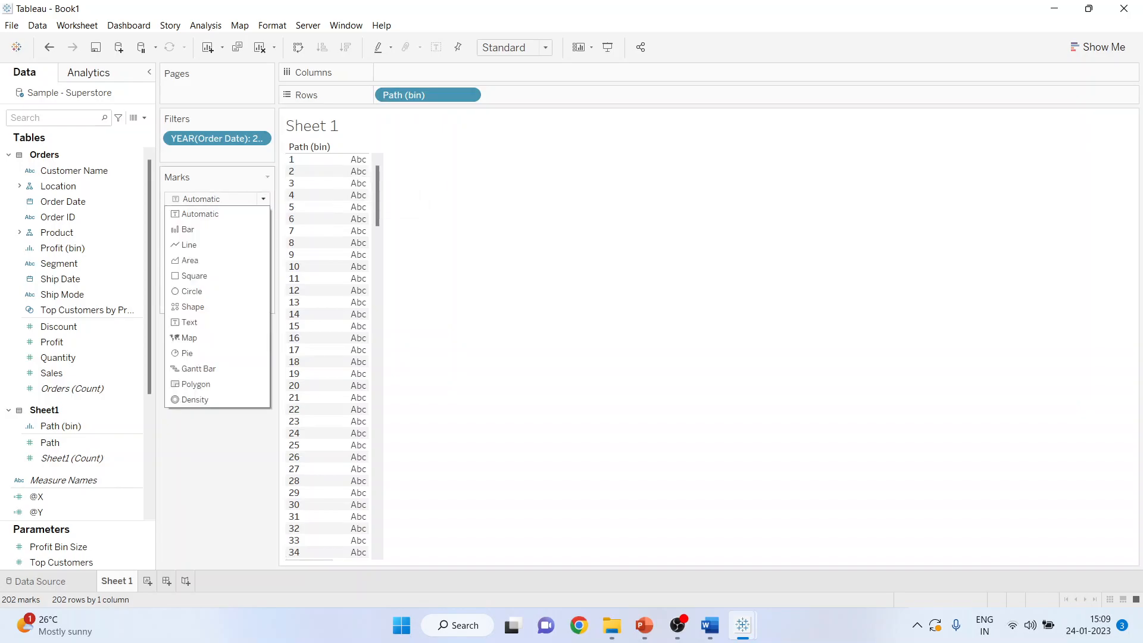
left_click(196, 384)
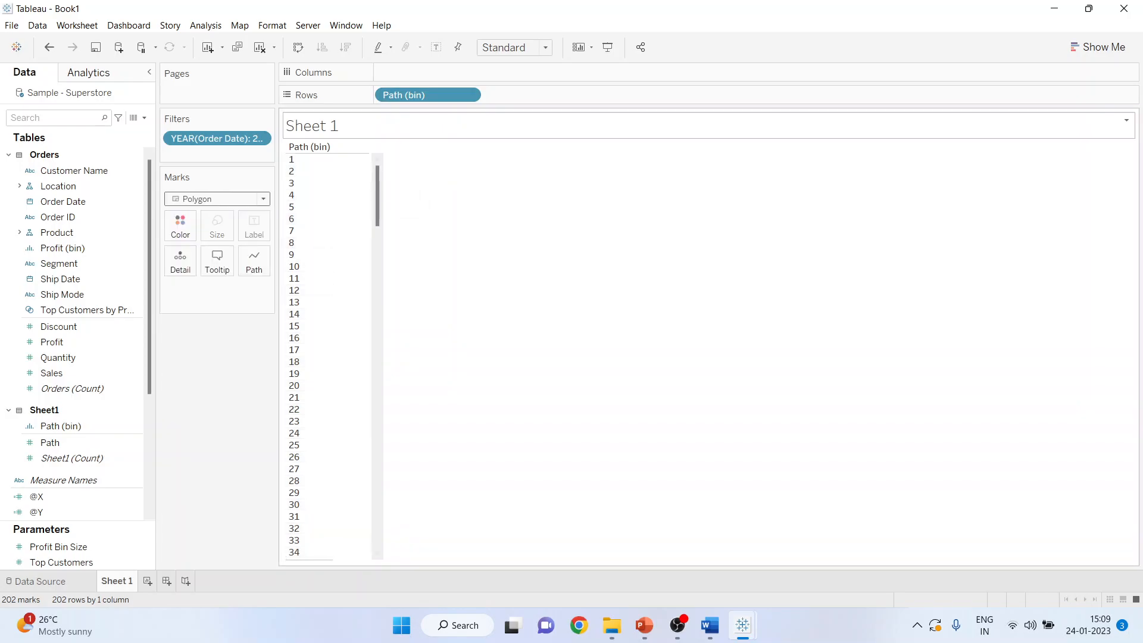
left_click_drag(428, 95, 253, 262)
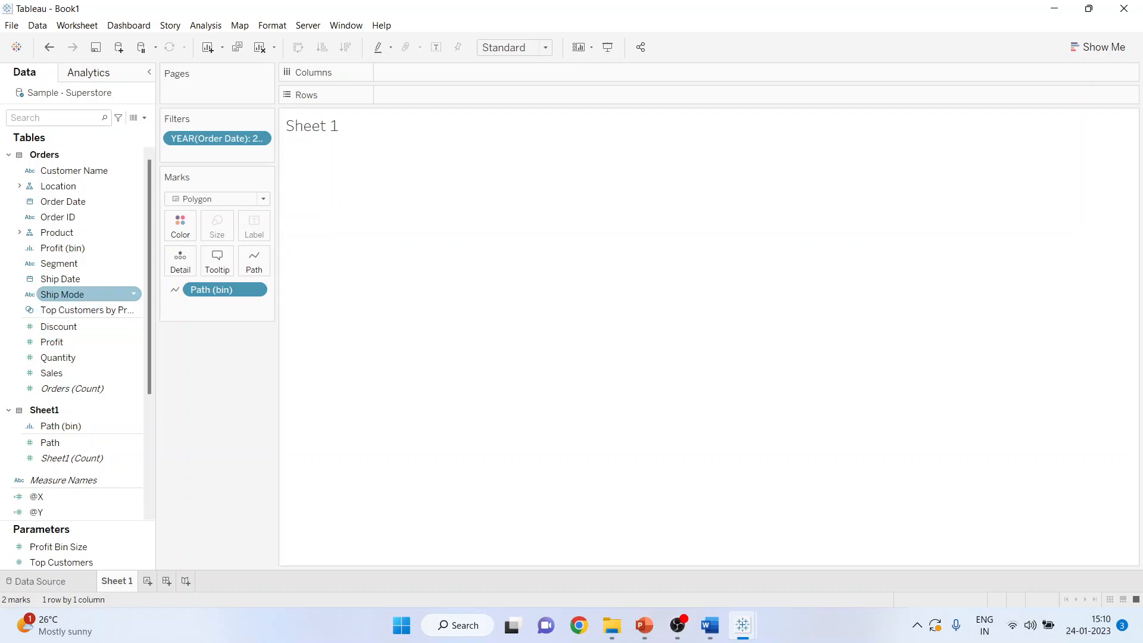
- Color the marks by Segment and add Order Date to Detail as the discrete Month
left_click_drag(59, 263, 180, 226)
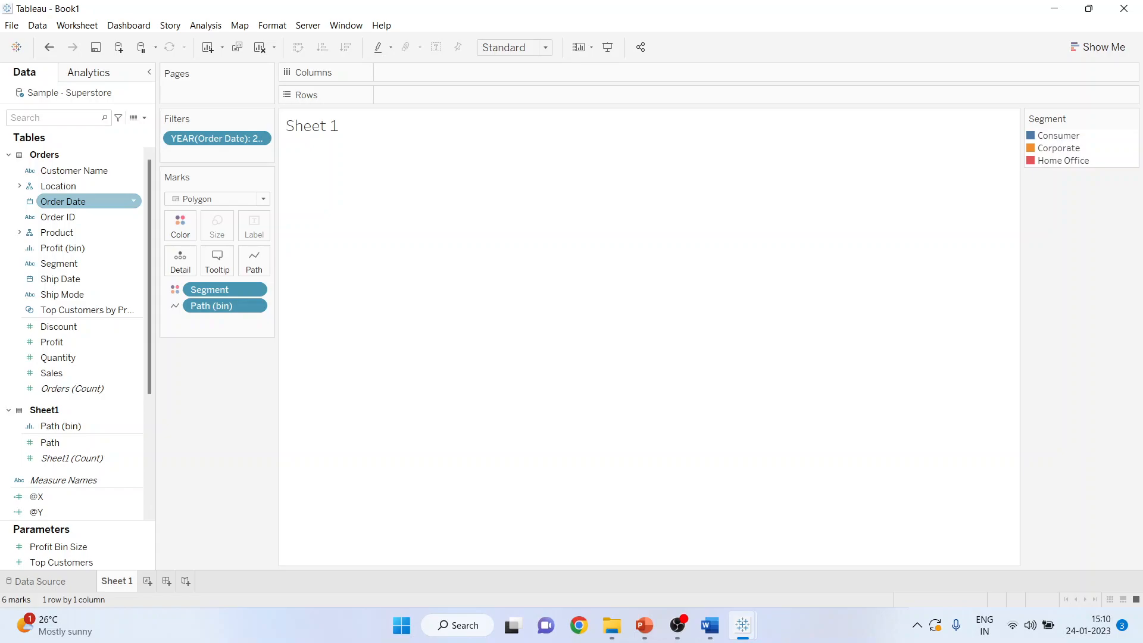
left_click_drag(65, 202, 180, 260)
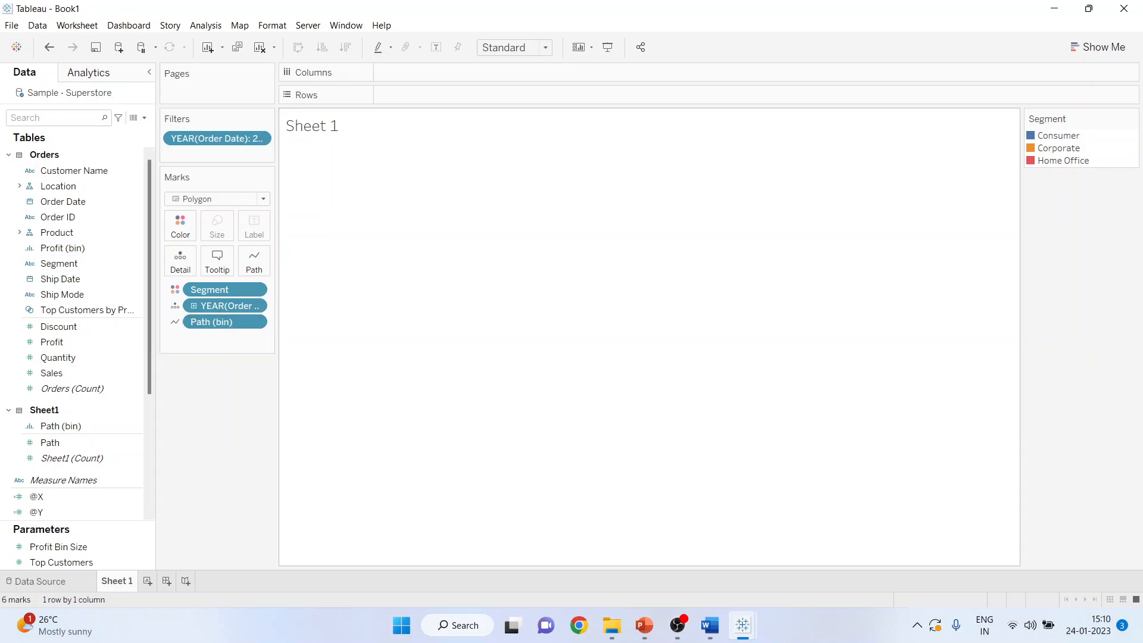
left_click(261, 306)
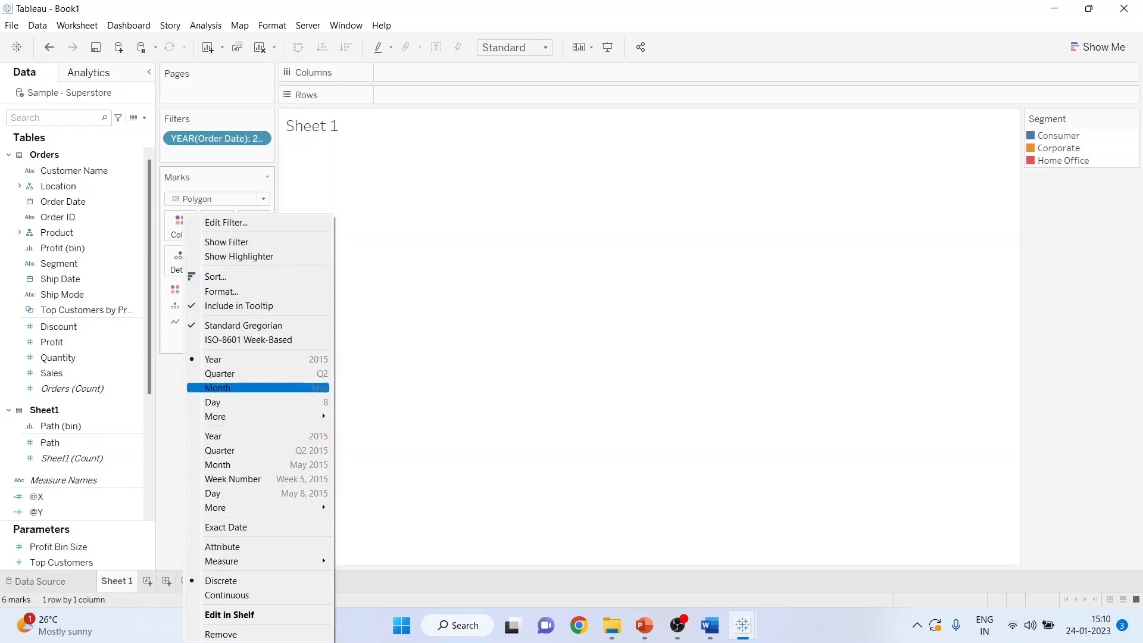
left_click(238, 387)
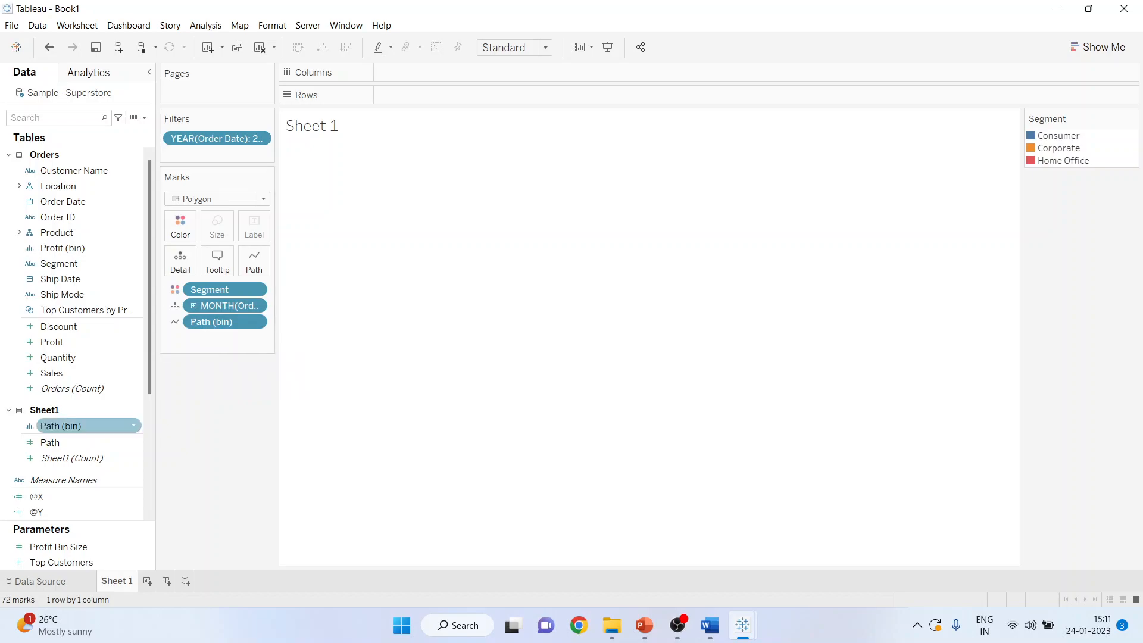
- Place @X on Columns and @Y on Rows, and compute both table calculations using Path (bin)
left_click_drag(37, 496, 388, 72)
left_click_drag(37, 511, 391, 94)
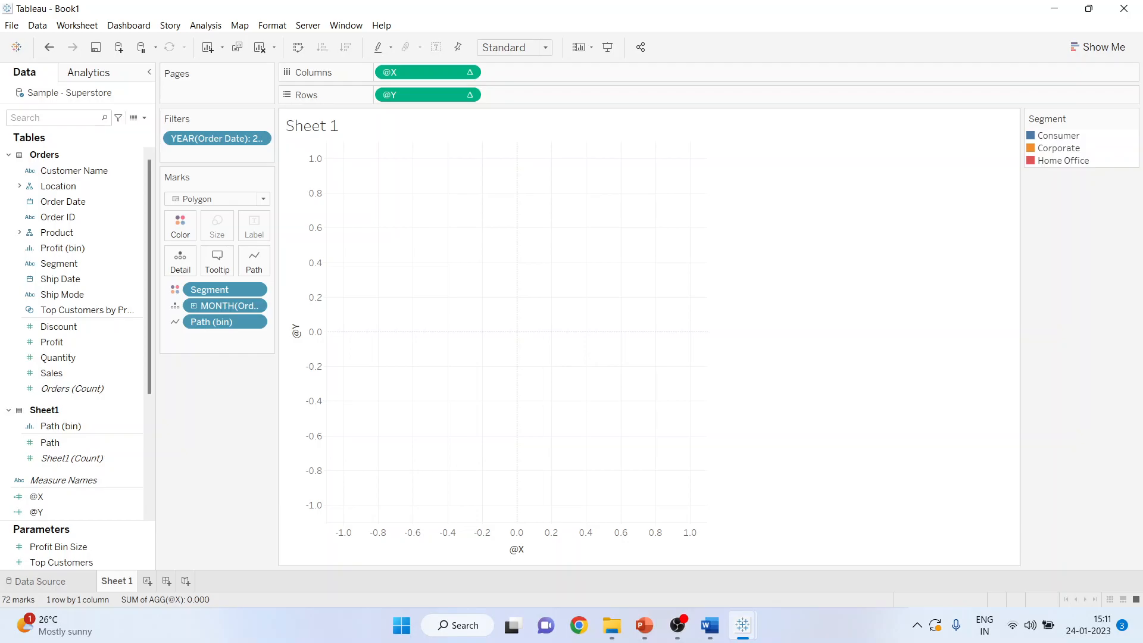
left_click(469, 72)
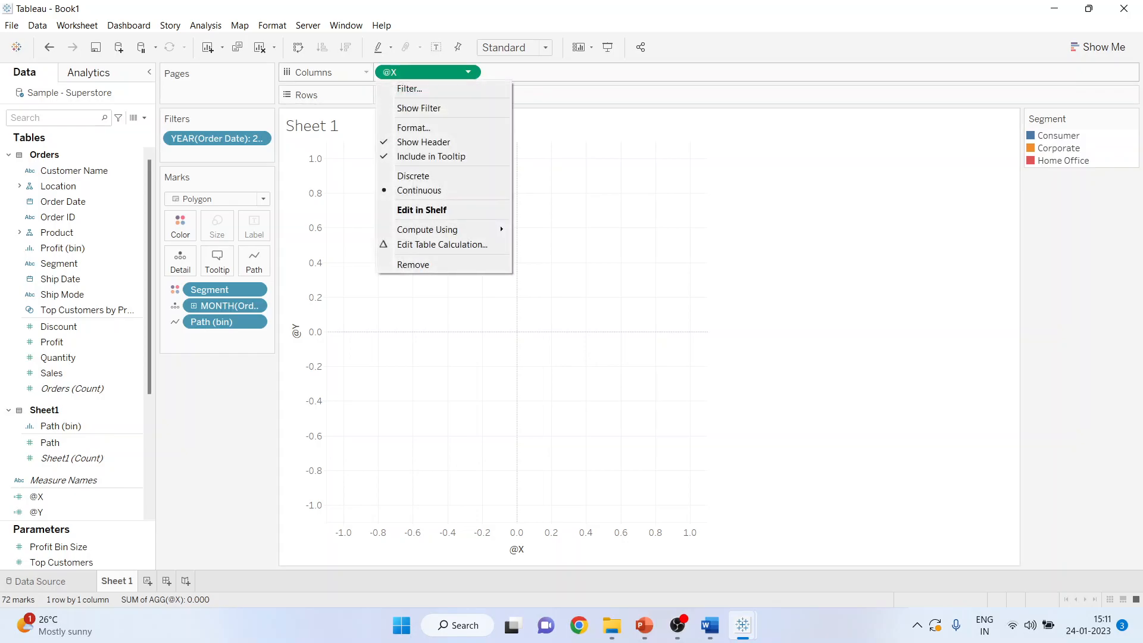
mouse_move(443, 229)
left_click(550, 273)
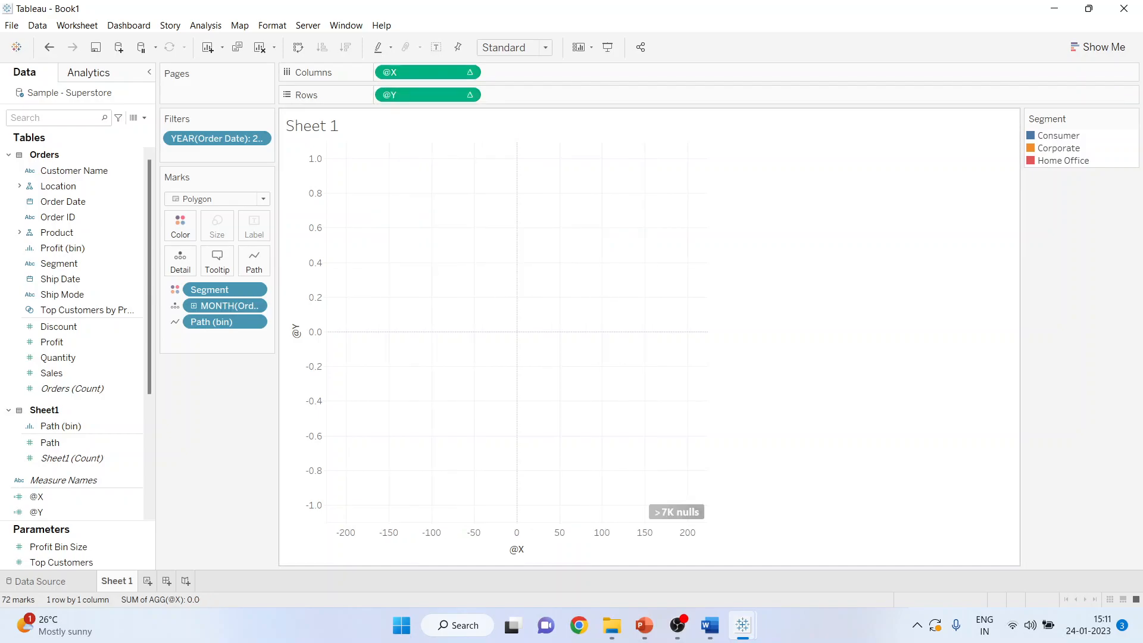
left_click(469, 95)
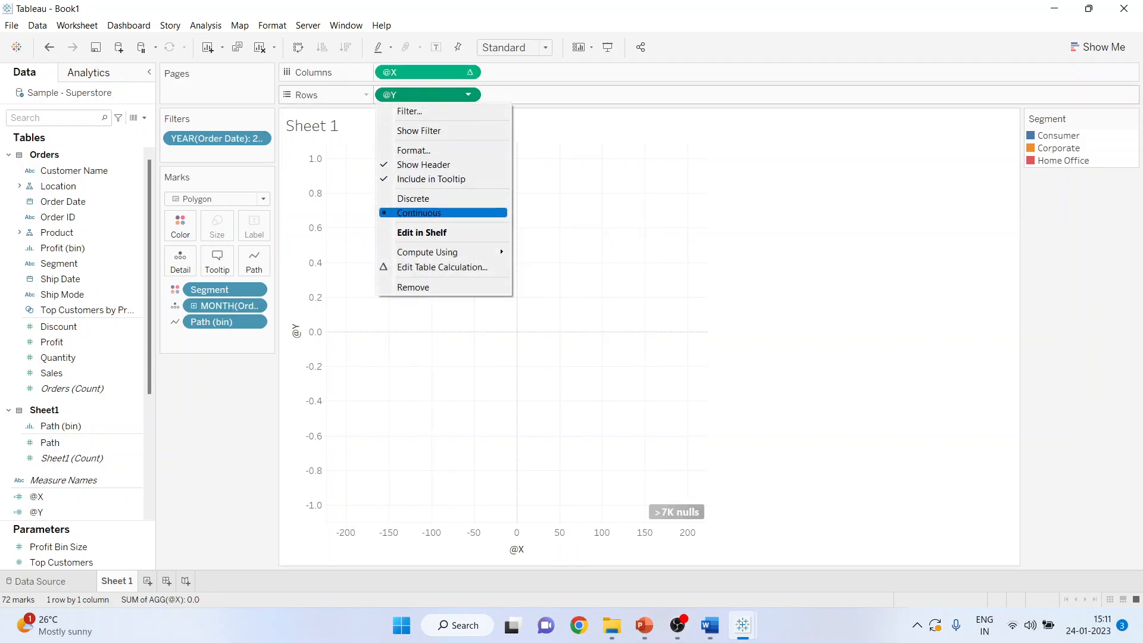
mouse_move(443, 252)
left_click(552, 296)
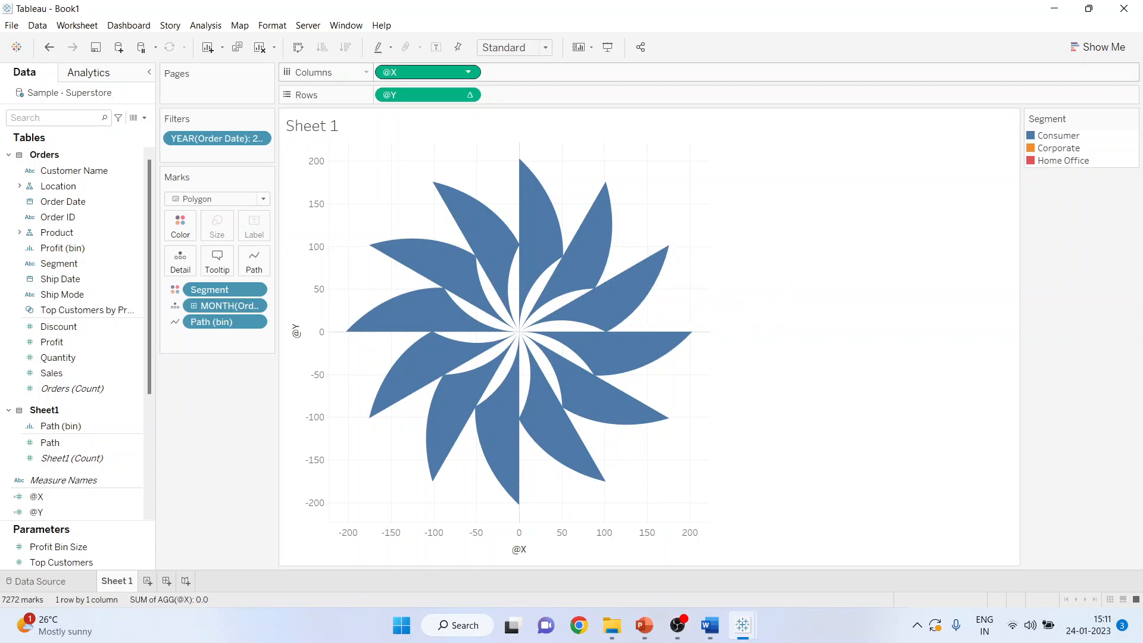
- In @X's table calculation, set the nested TC_Previous Percentage to compute using only Segment instead of Path (bin)
left_click(468, 72)
left_click(442, 244)
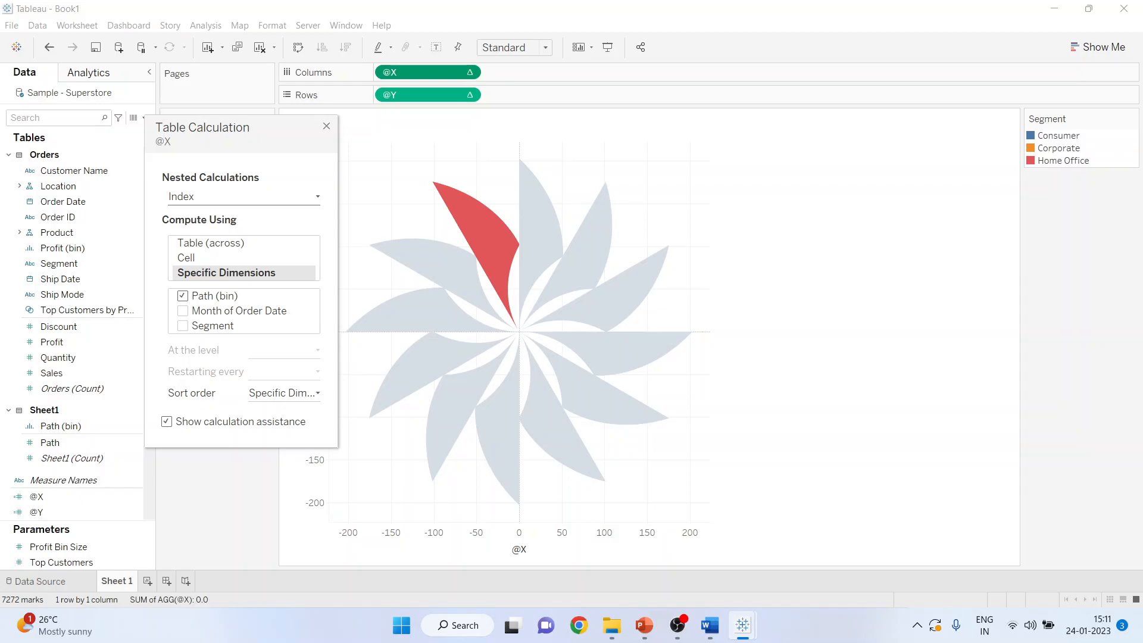
left_click(317, 196)
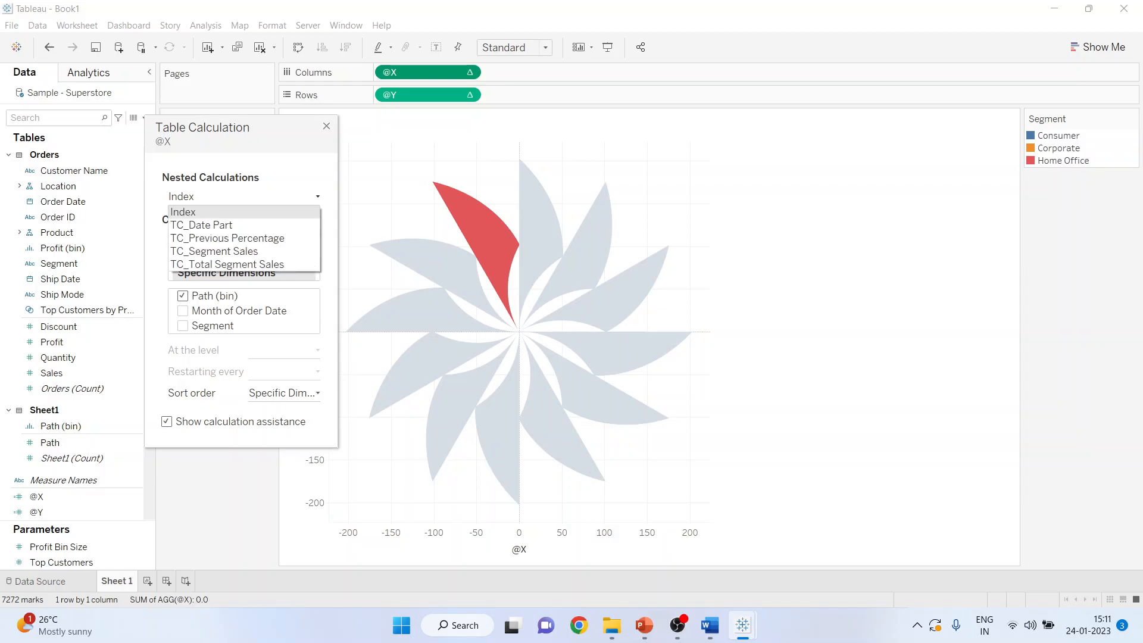
left_click(227, 238)
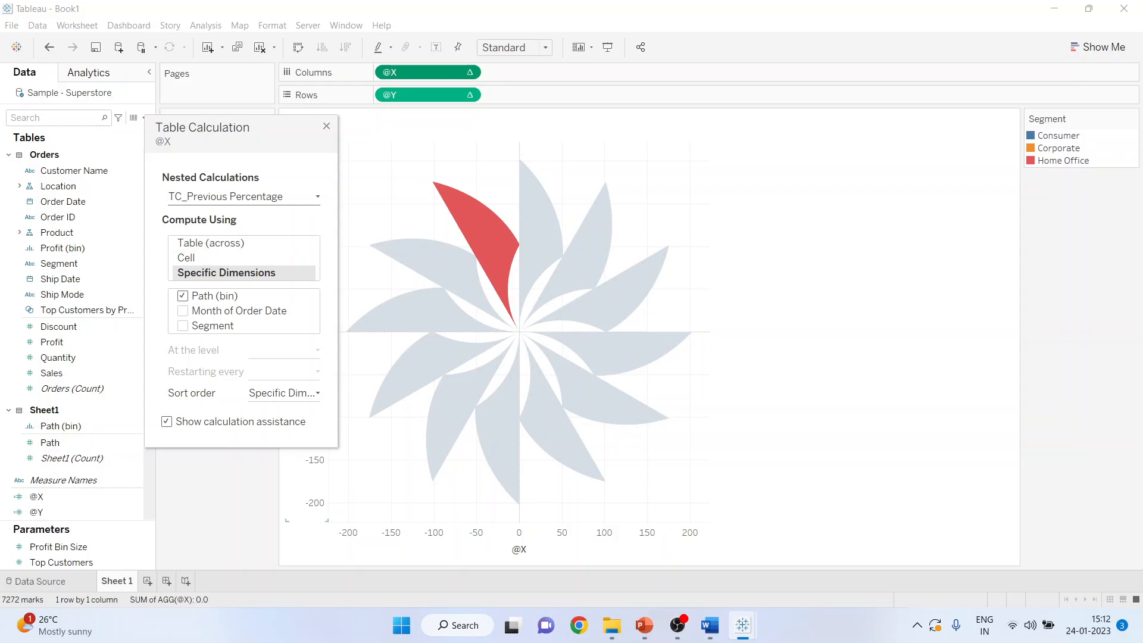
left_click(183, 296)
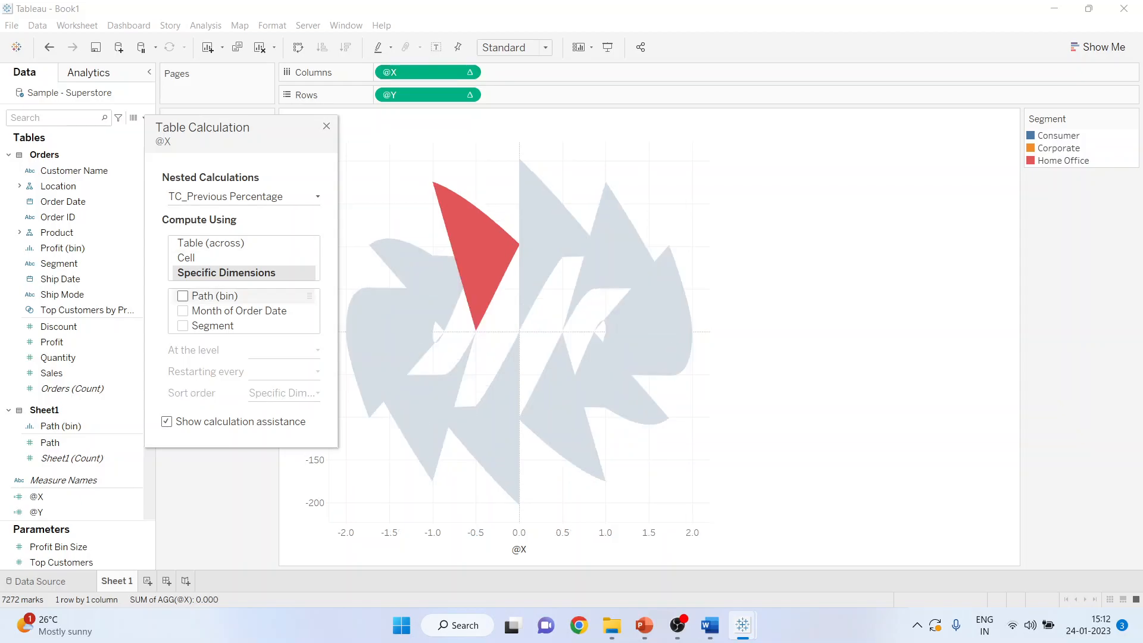
left_click(183, 326)
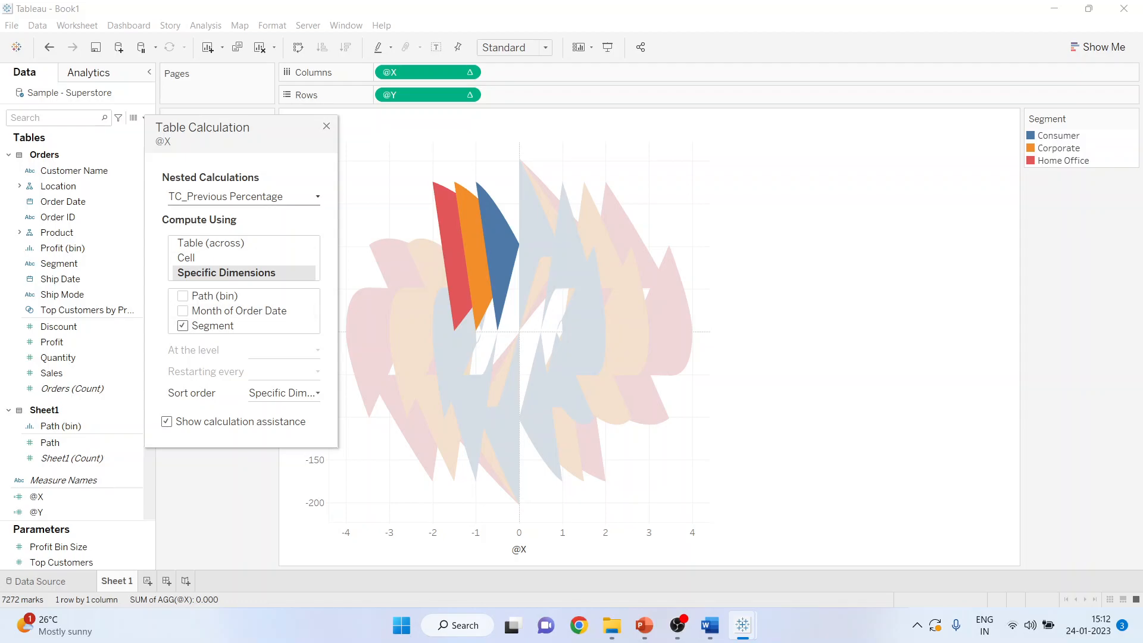
- Set @X's nested TC_Segment Sales to compute using Segment followed by Path (bin), restarting every Segment
left_click(244, 197)
key("Down")
key("Down")
key("Down")
key("Return")
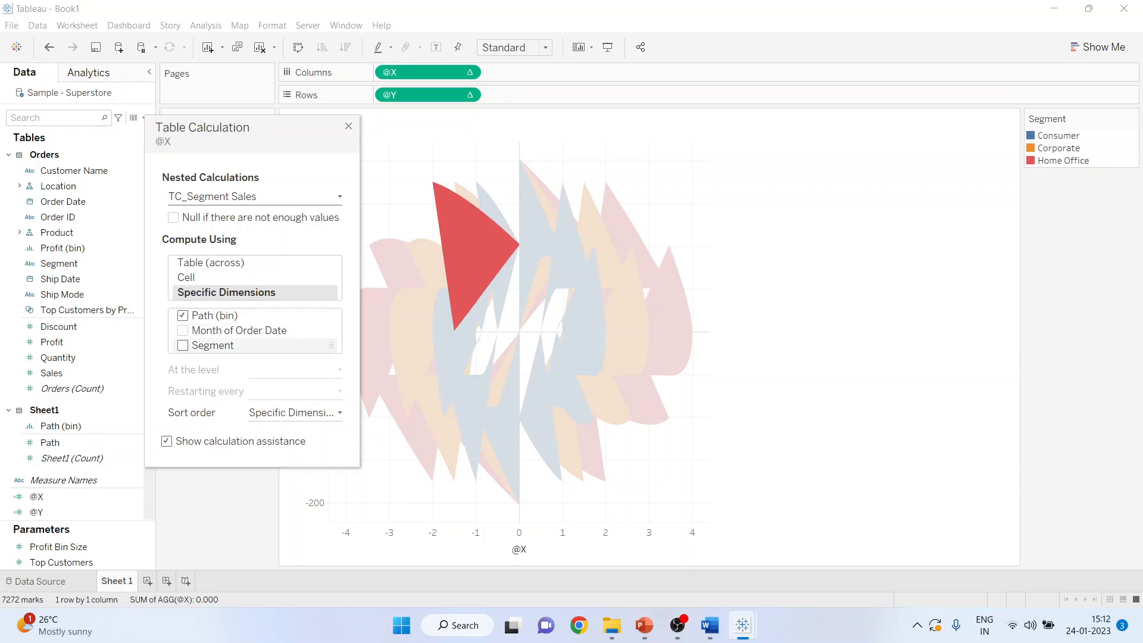
left_click(196, 346)
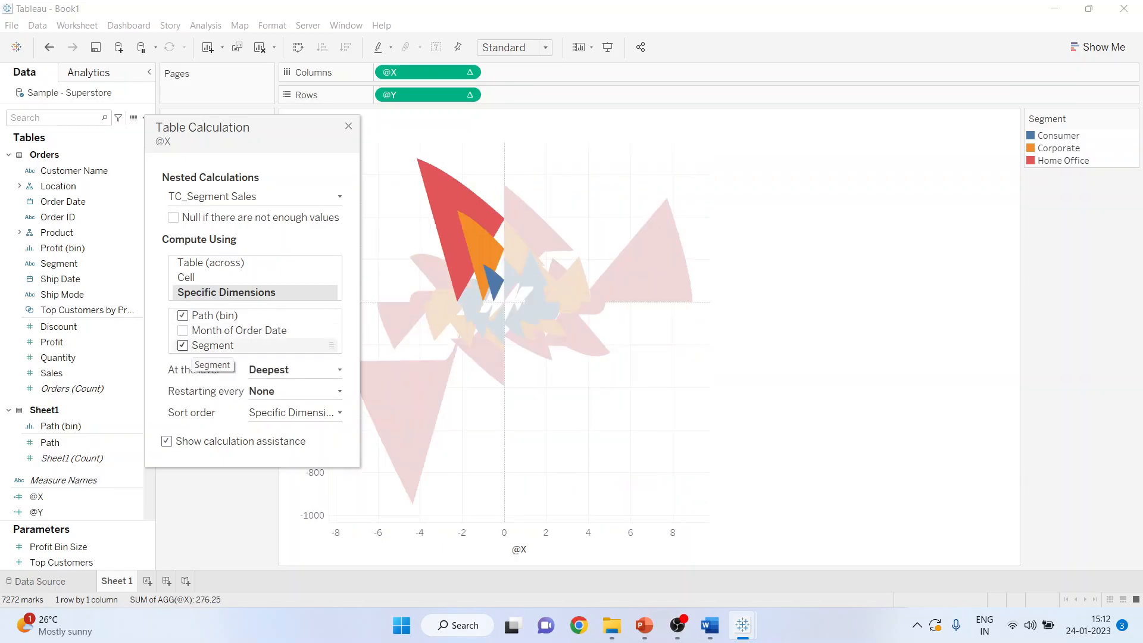
left_click_drag(207, 347, 207, 314)
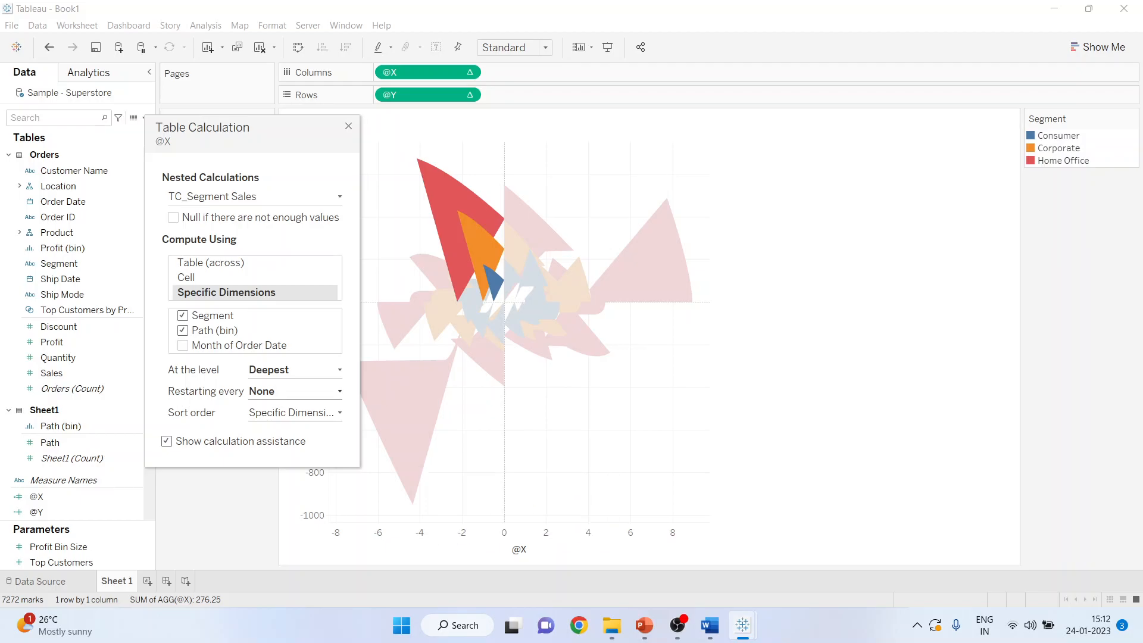
left_click(296, 391)
left_click(272, 419)
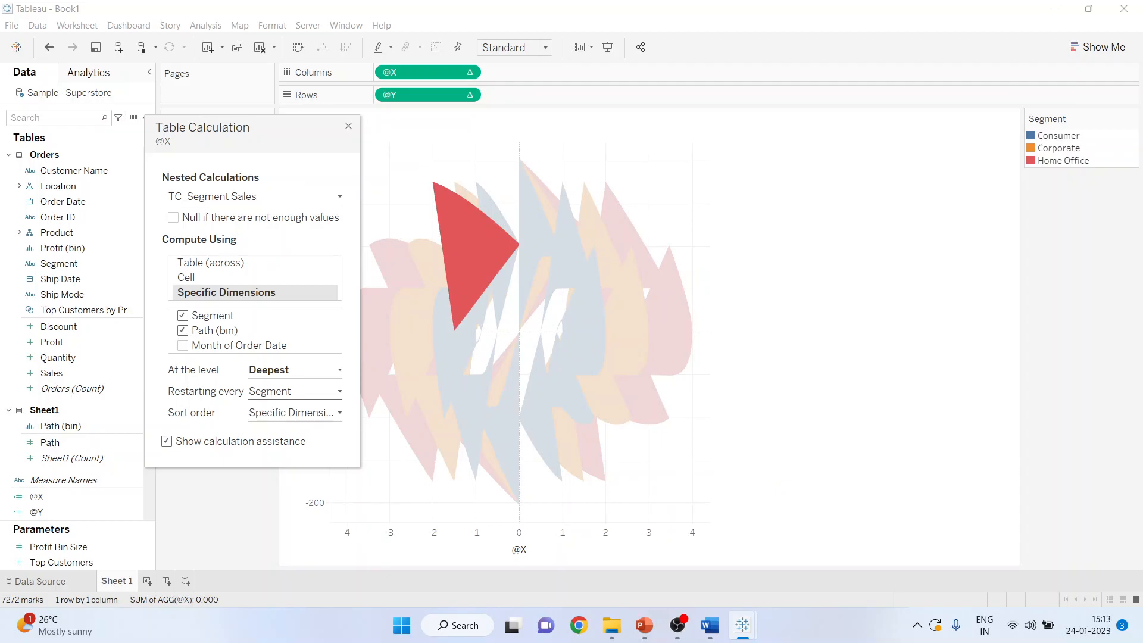
- Set @X's nested TC_Total Segment Sales to compute using Segment followed by Path (bin), and close the table calculation settings
left_click(255, 197)
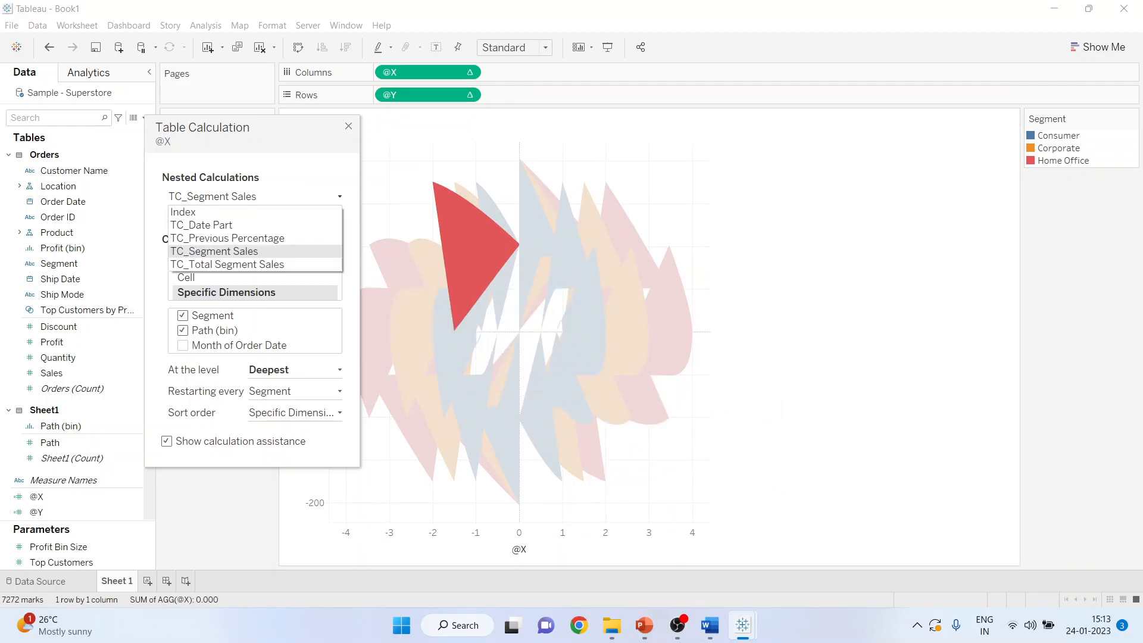
left_click(202, 263)
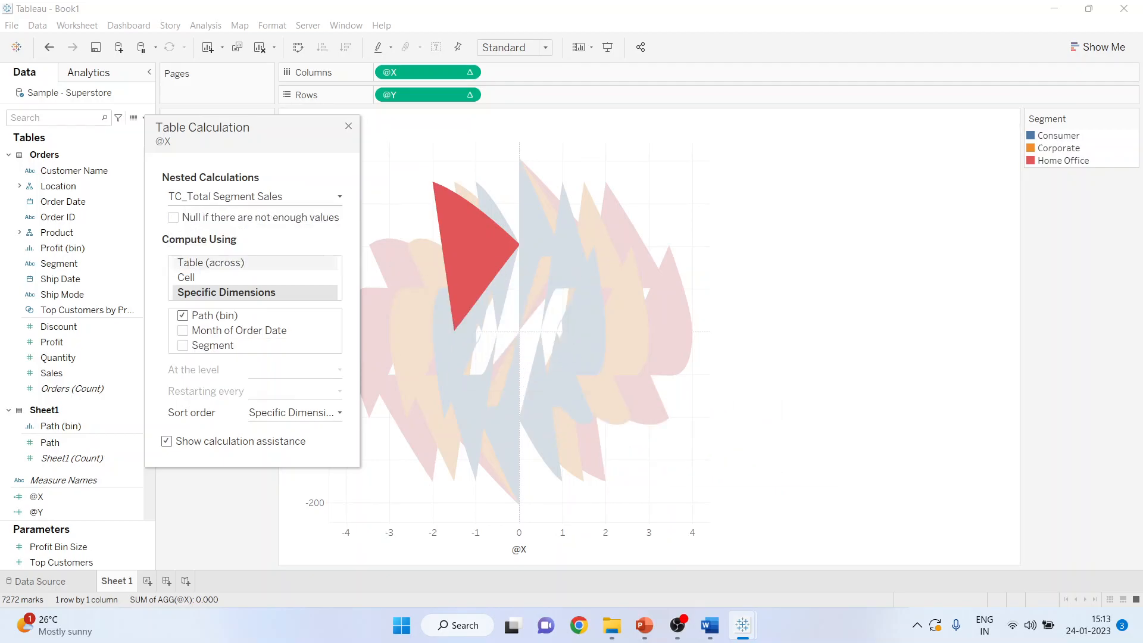
left_click(183, 346)
left_click_drag(202, 345, 205, 316)
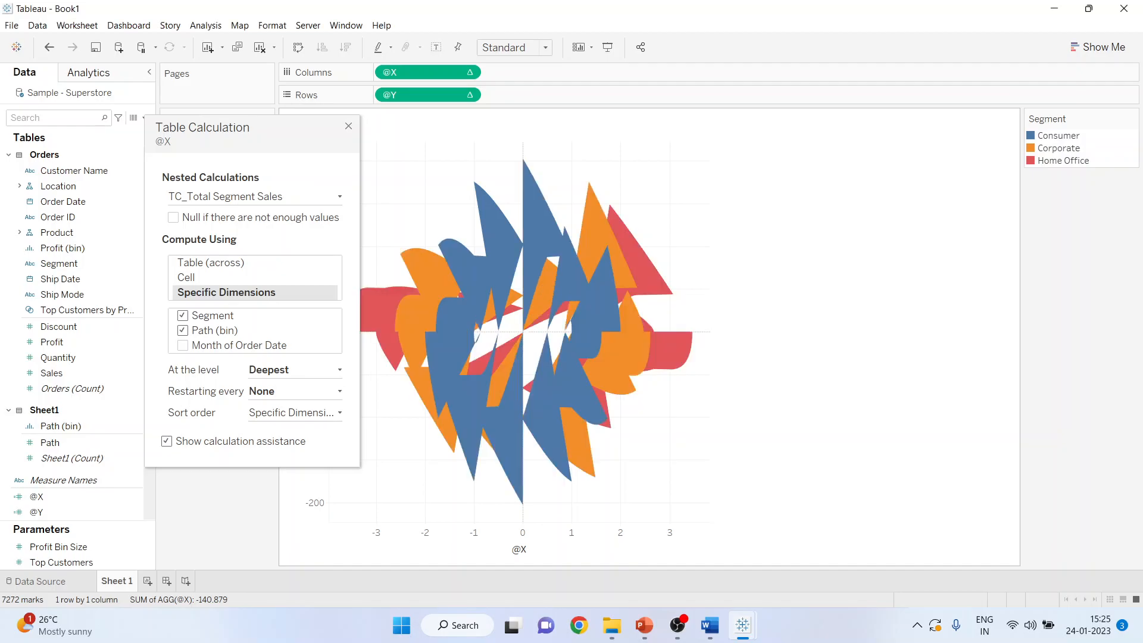
left_click(349, 126)
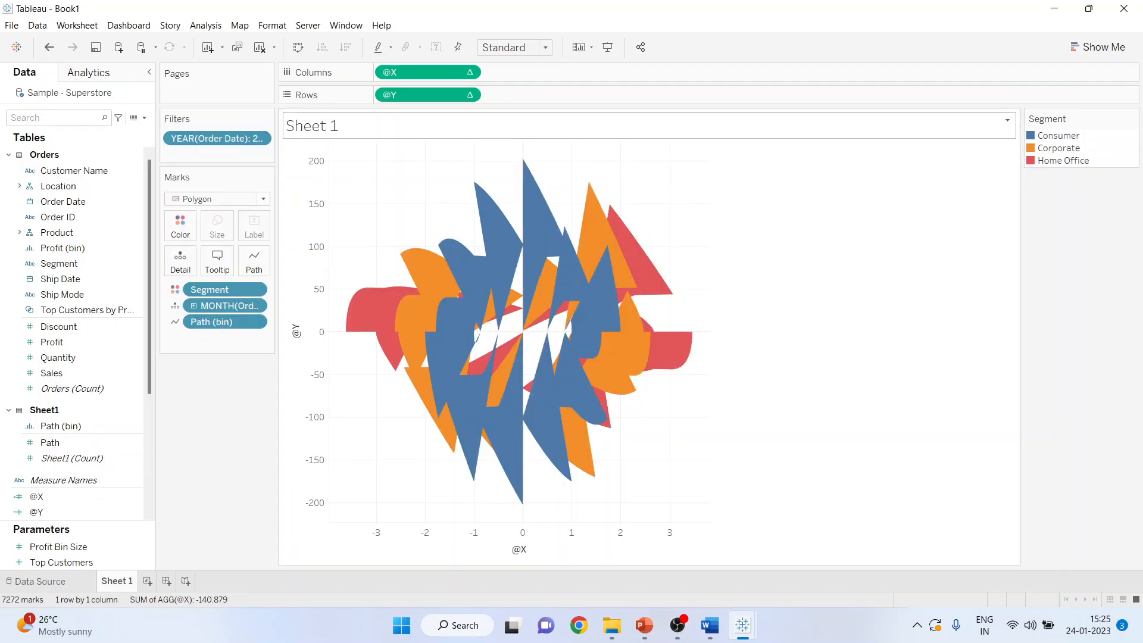
- In @Y's table calculation, set the nested TC_Total Segment Sales to compute using Segment followed by Path (bin)
left_click(468, 95)
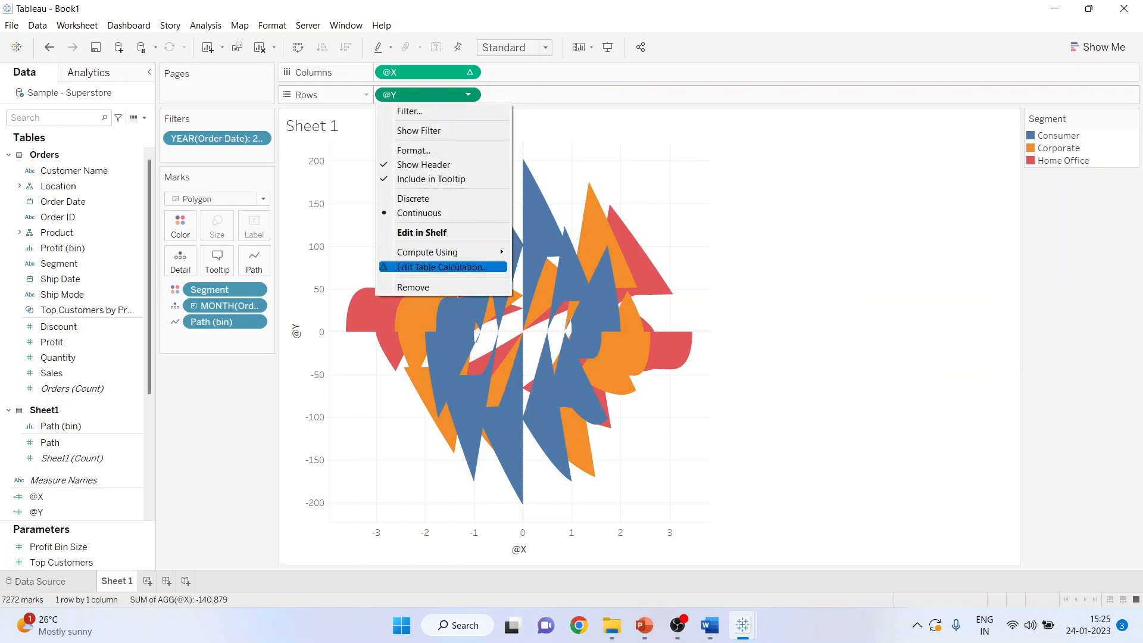
left_click(442, 267)
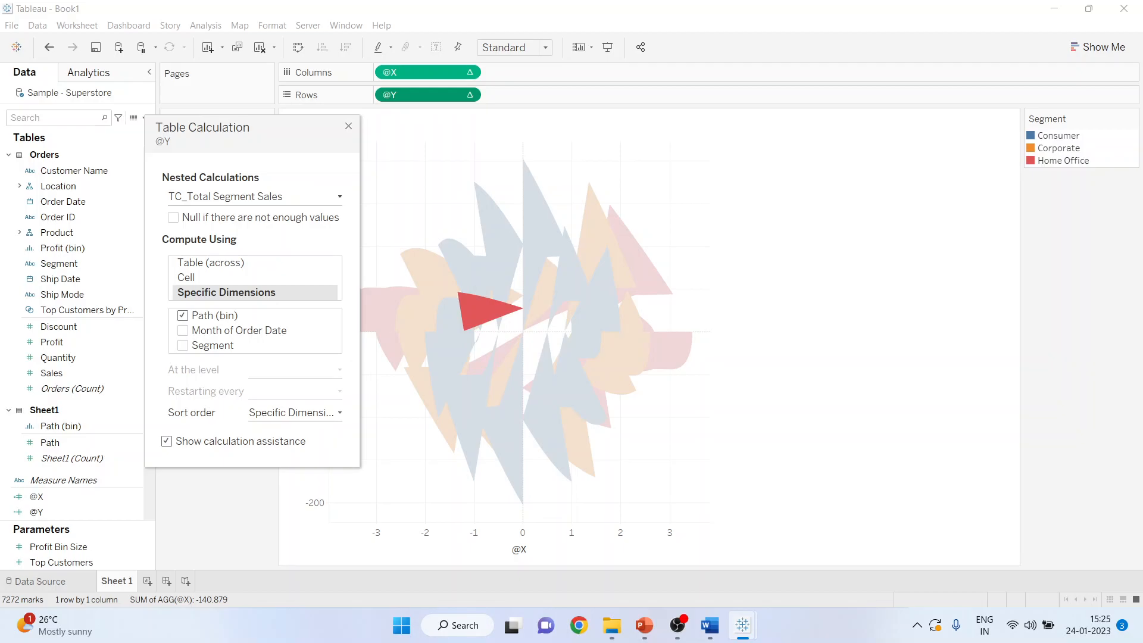
left_click(183, 345)
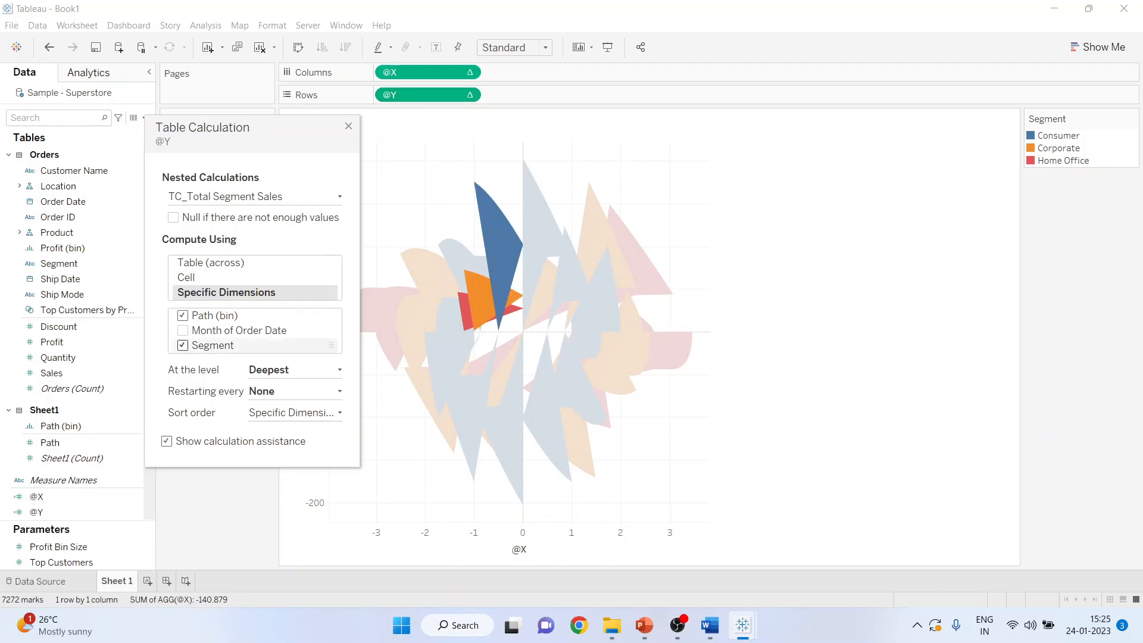
mouse_move(215, 345)
left_mouse_down()
mouse_move(216, 316)
mouse_move(216, 330)
left_mouse_up()
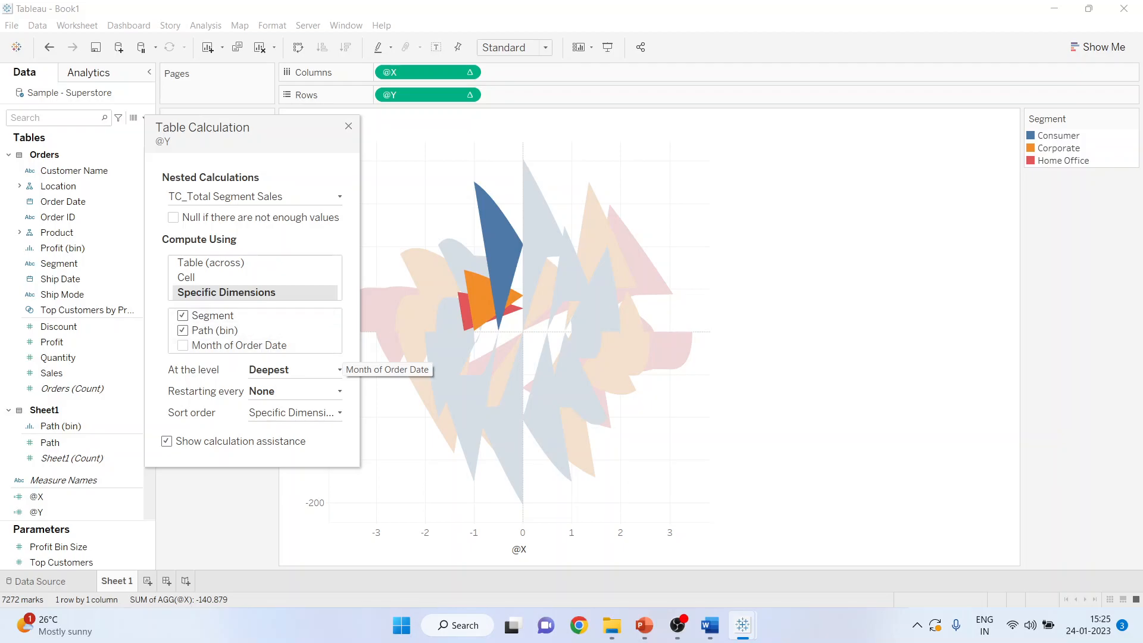
- Set @Y's nested TC_Segment Sales to compute using Segment followed by Path (bin), restarting every Segment
left_click(254, 196)
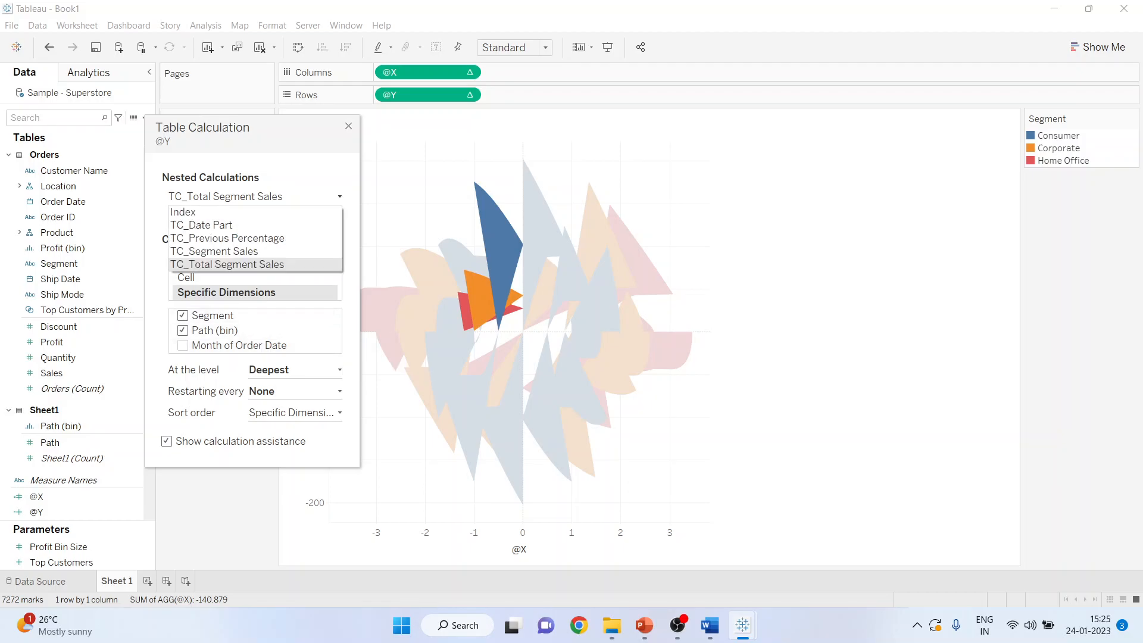
left_click(226, 252)
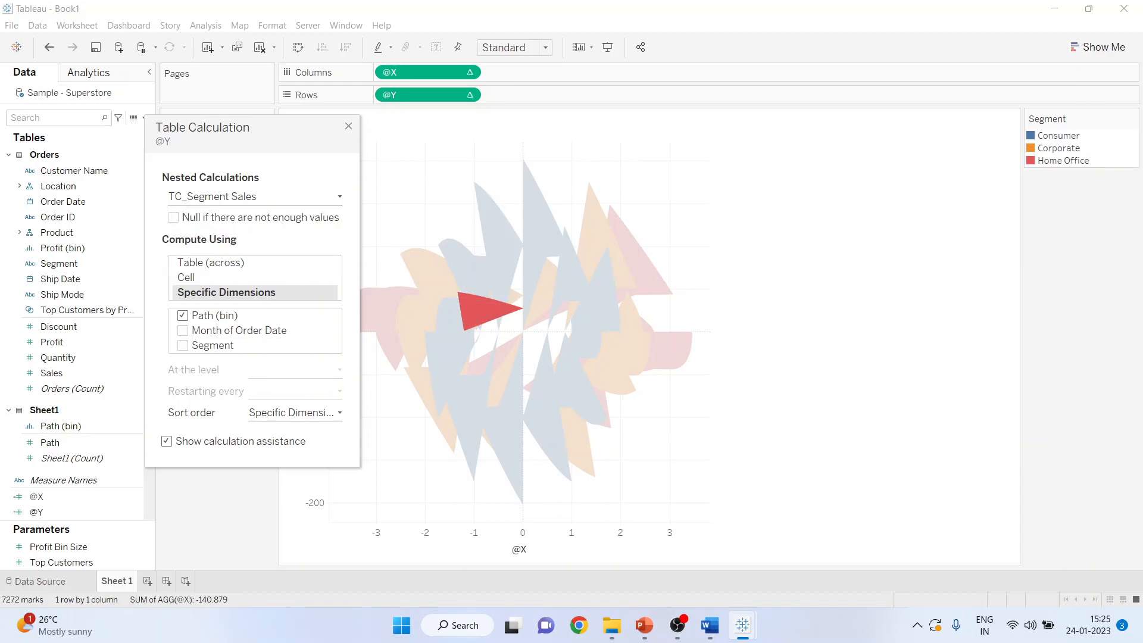
left_click(182, 346)
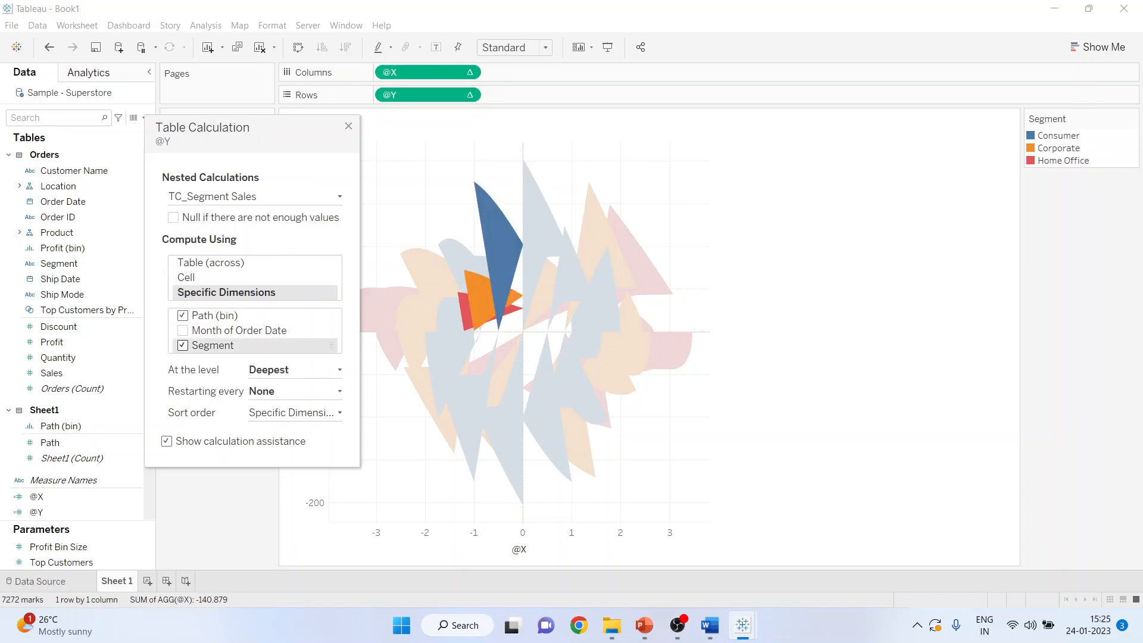
left_click_drag(216, 346, 217, 314)
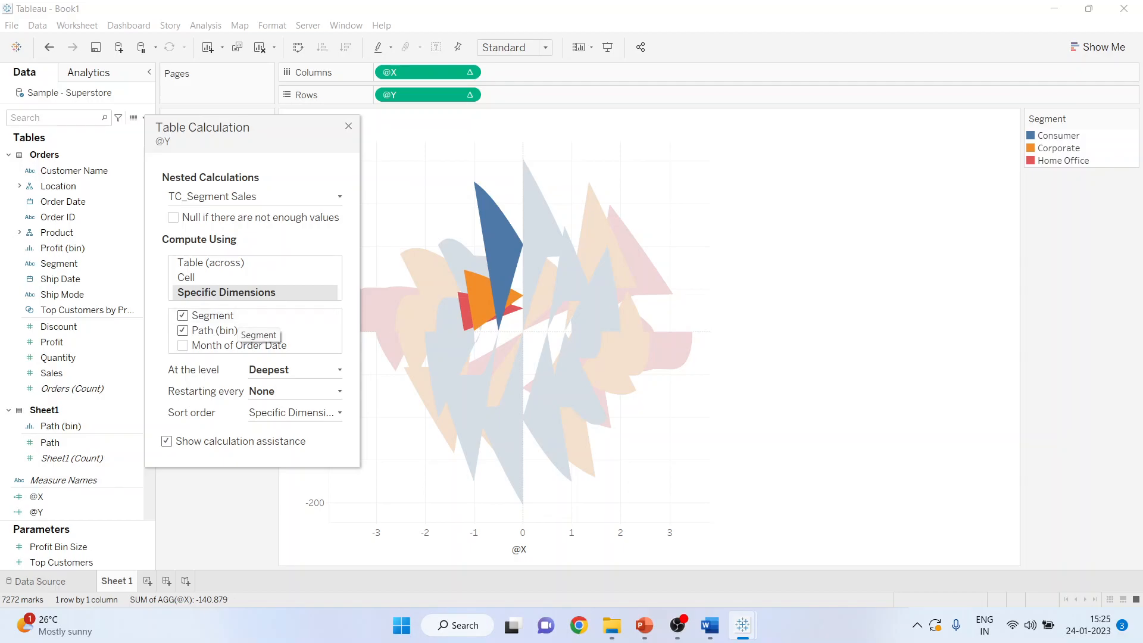
left_click(296, 391)
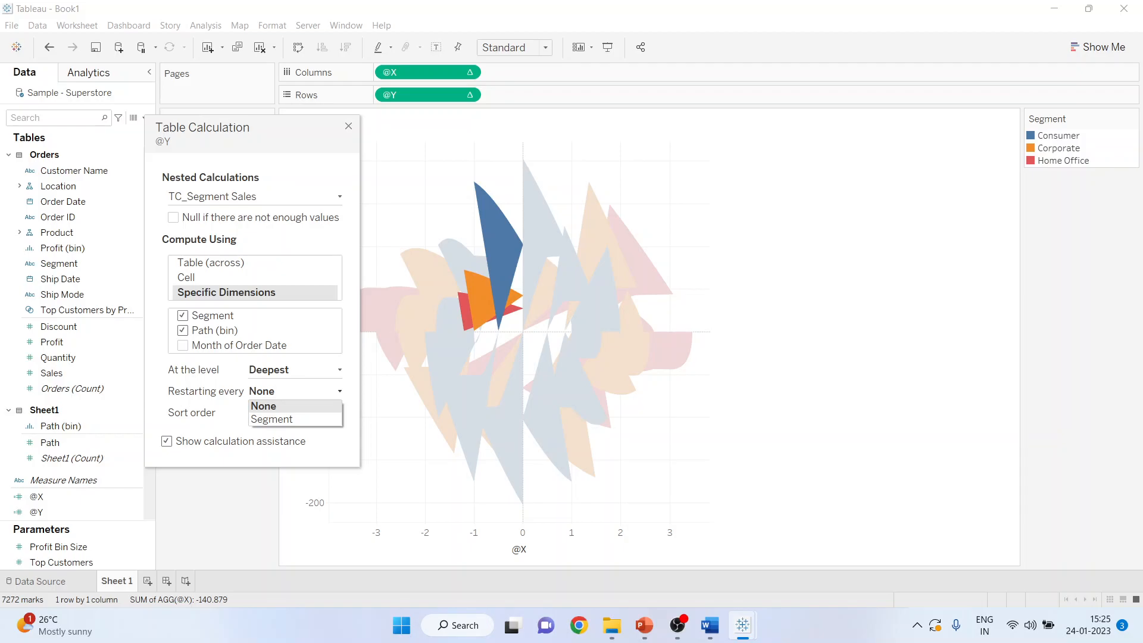
left_click(271, 419)
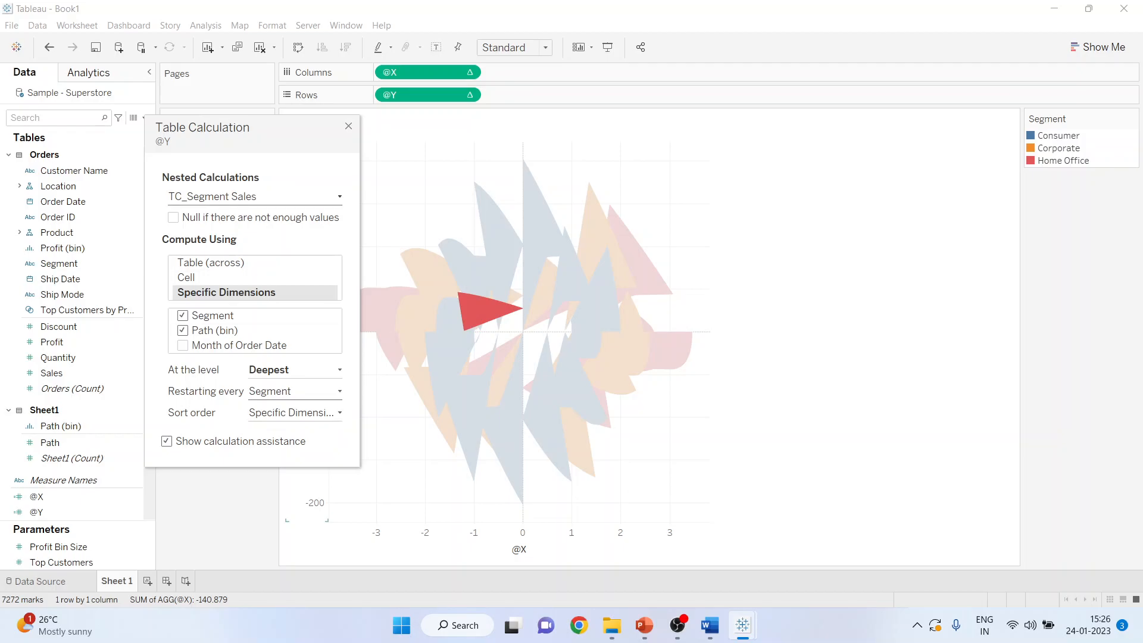
- Set @Y's nested TC_Previous Percentage to compute using only Segment, and close the table calculation settings
left_click(256, 196)
left_click(185, 238)
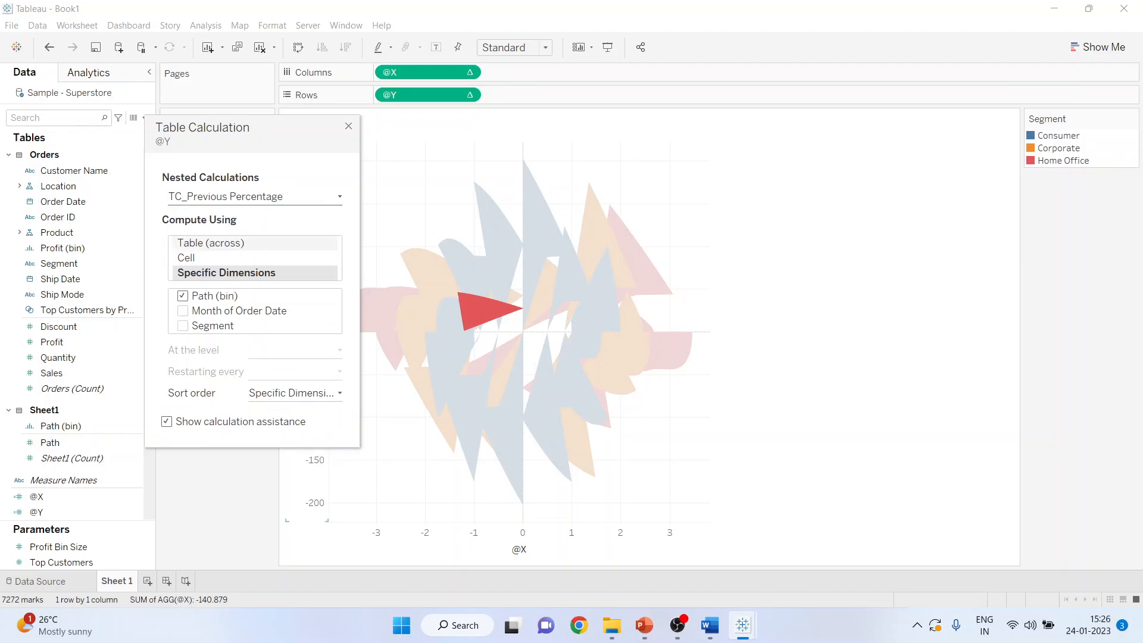
left_click(182, 295)
left_click(183, 326)
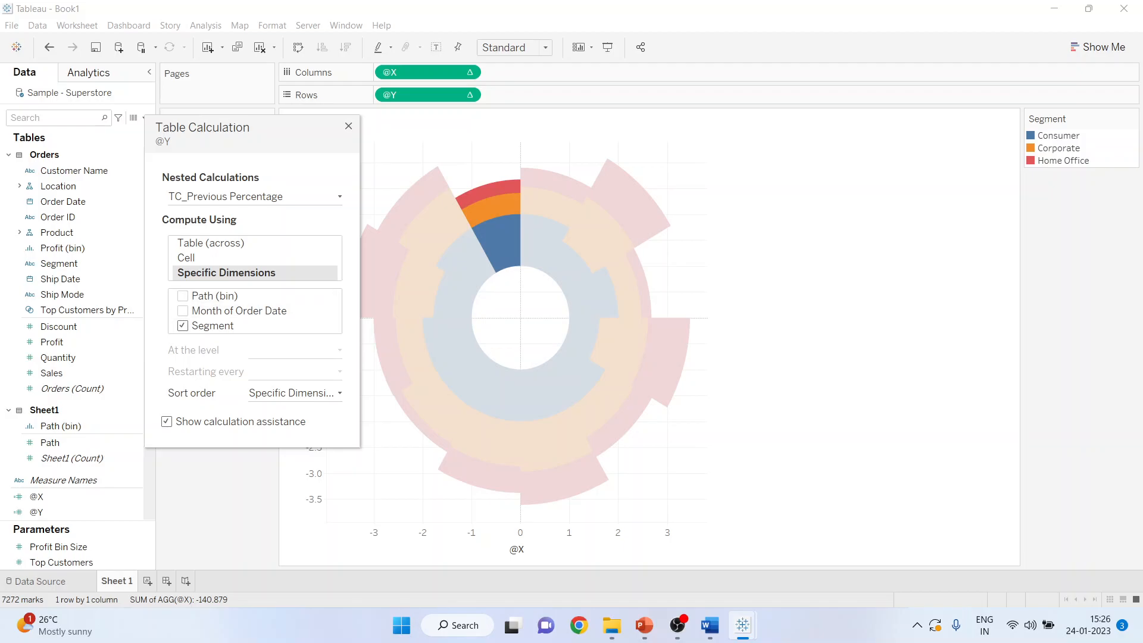
left_click(348, 126)
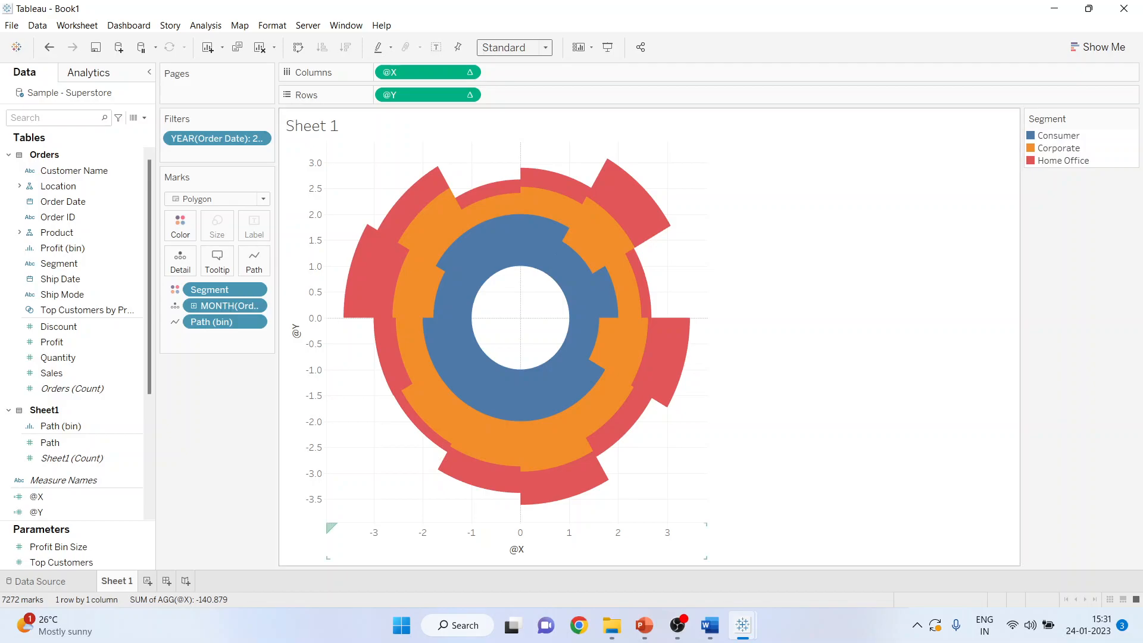
- Hide the headers of the @X and @Y axes
right_click(520, 552)
left_click(568, 525)
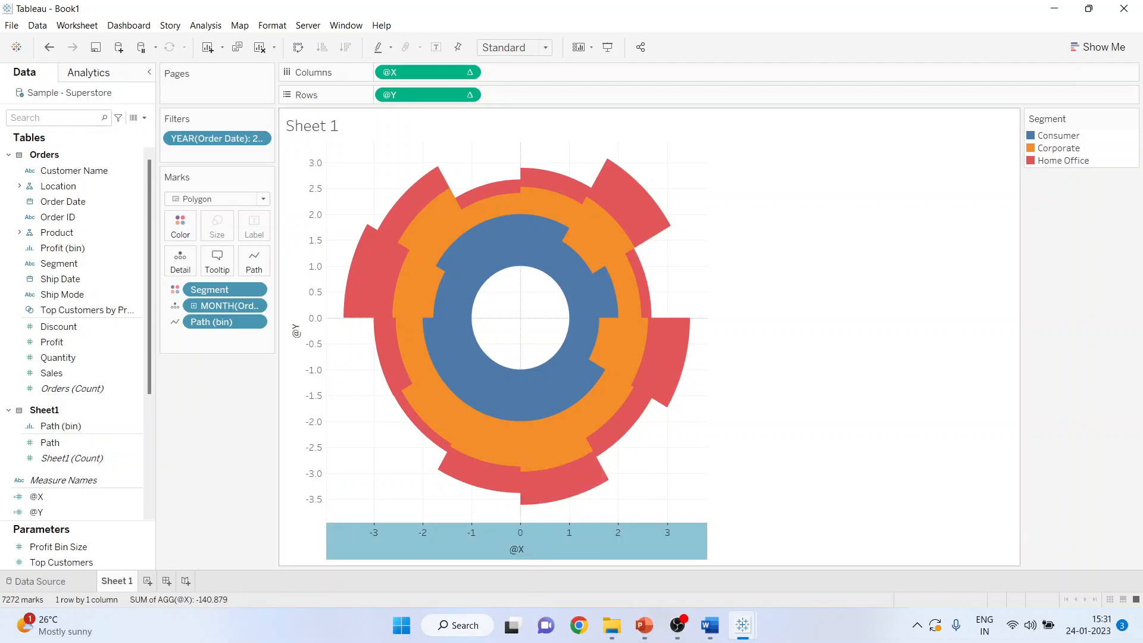
right_click(311, 372)
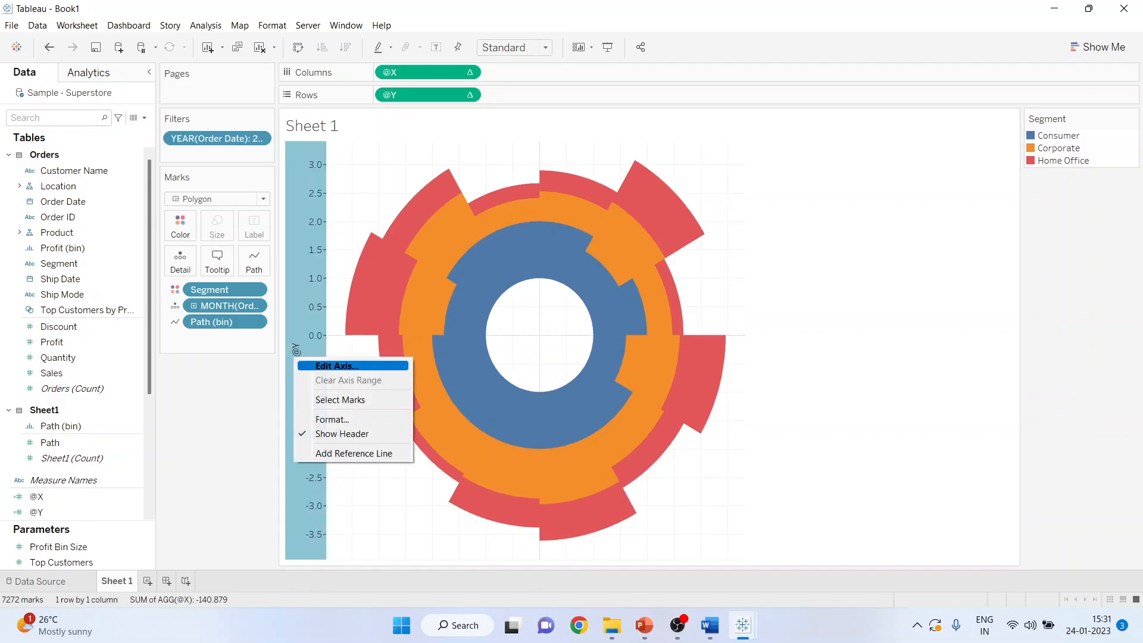
left_click(345, 434)
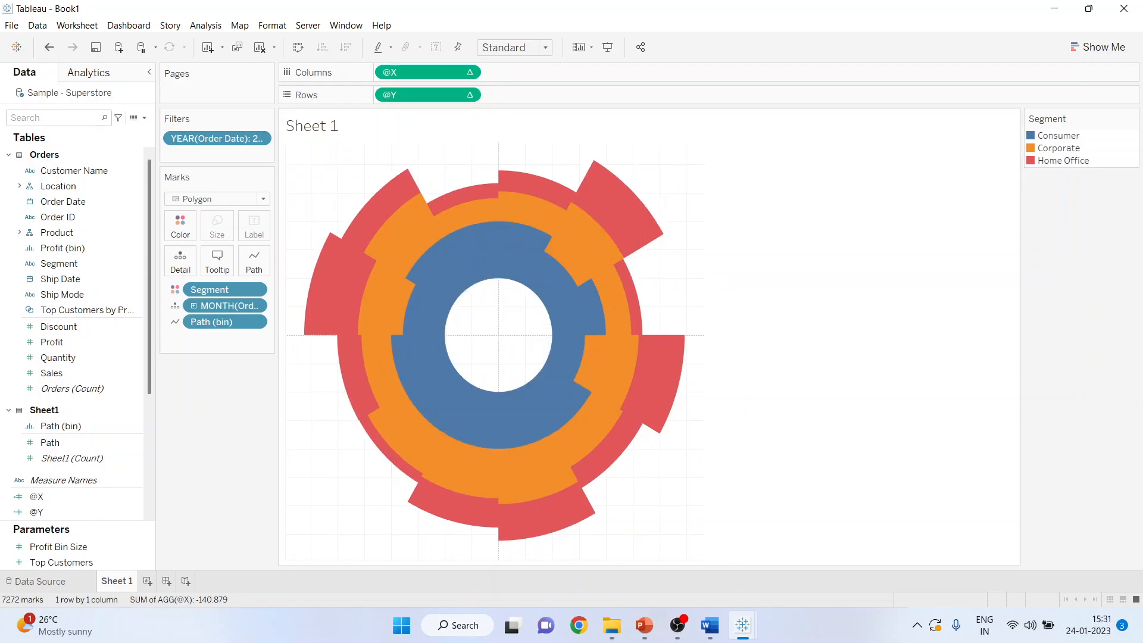
- Format the worksheet's lines, setting both Grid Lines and Zero Lines to None
right_click(463, 151)
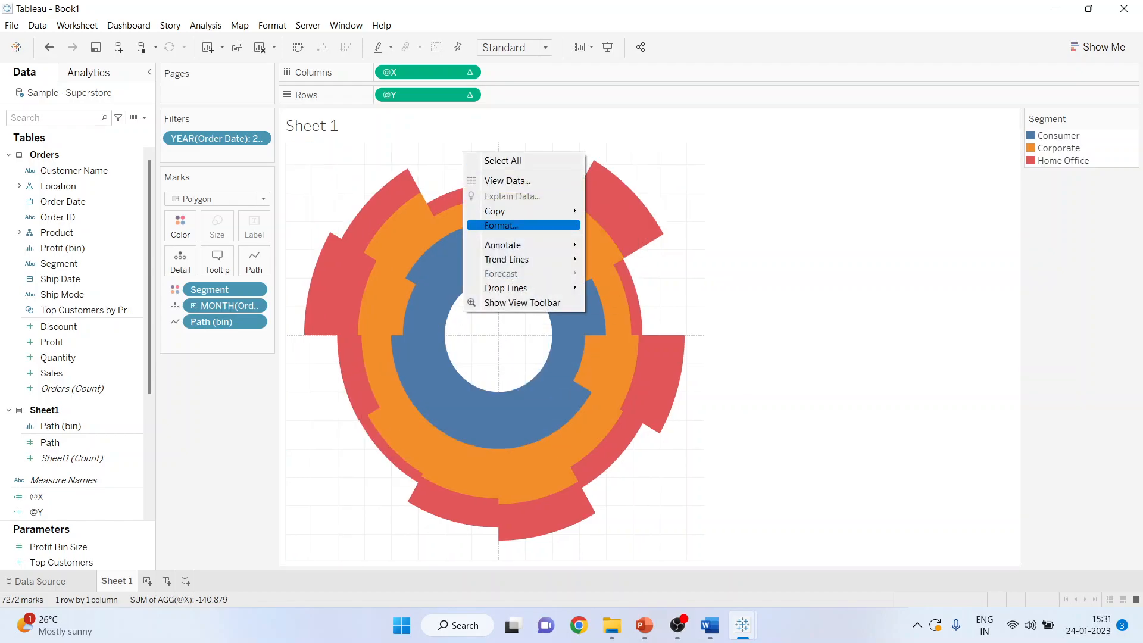
left_click(494, 225)
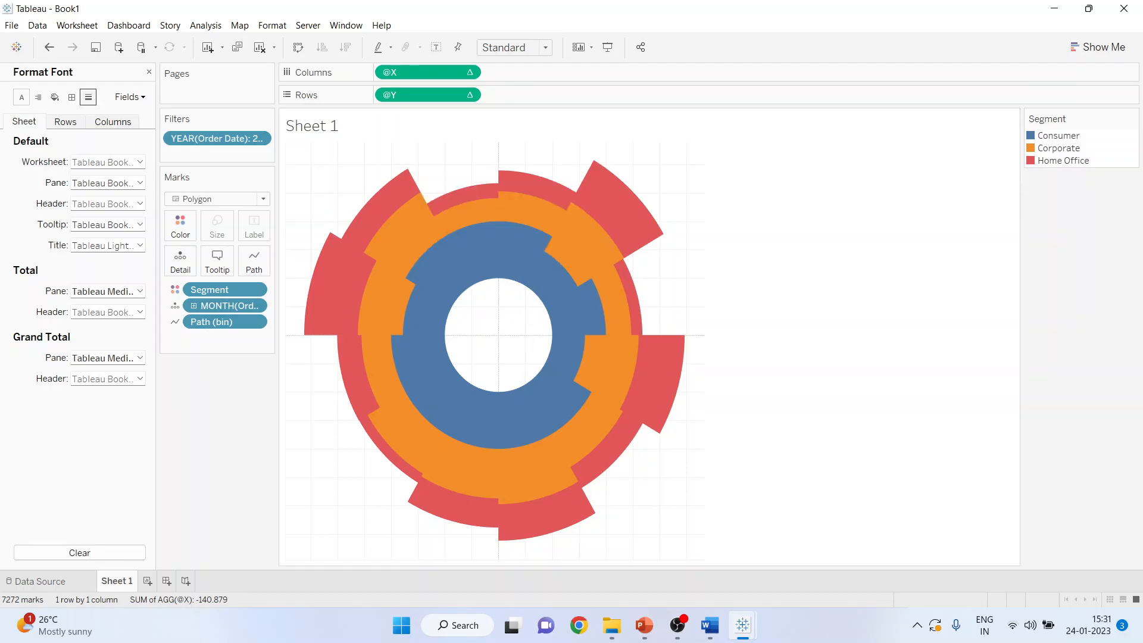
left_click(88, 96)
left_click(140, 162)
left_click(127, 179)
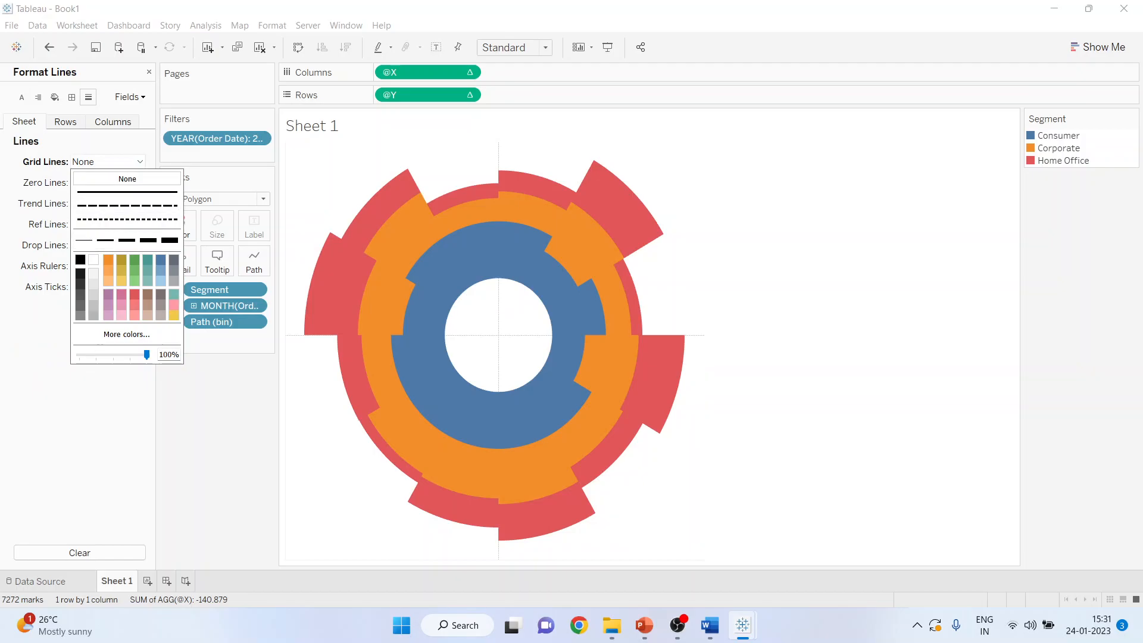
left_click(122, 410)
left_click(139, 183)
left_click(127, 200)
left_click(121, 417)
- Set the sheet's Axis Rulers and Axis Ticks to None
left_click(139, 266)
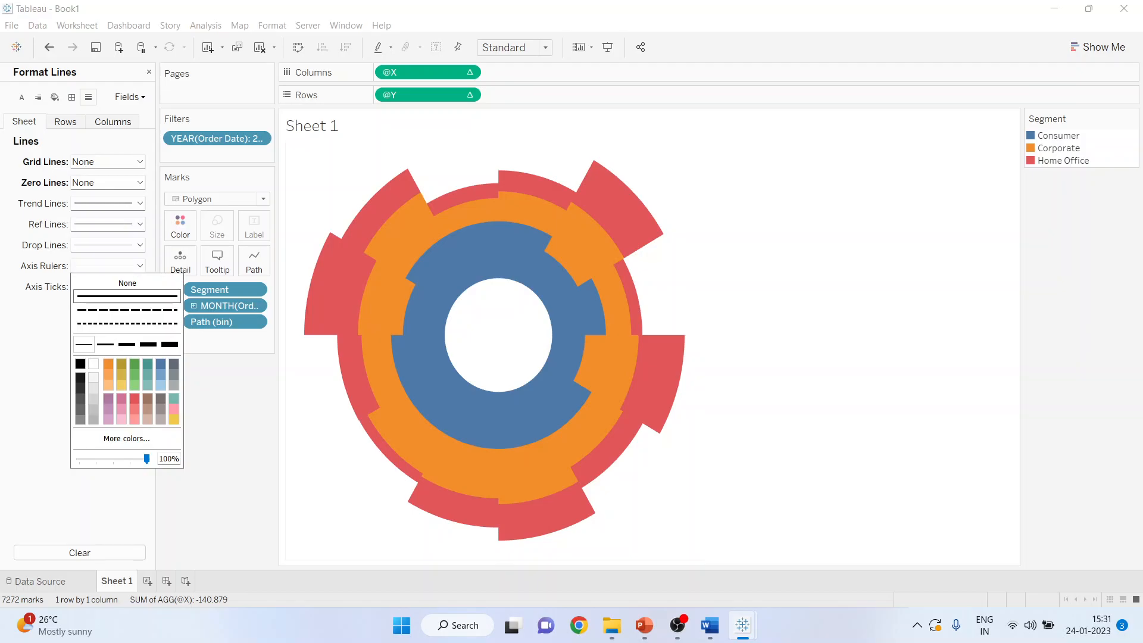
left_click(127, 283)
left_click(140, 287)
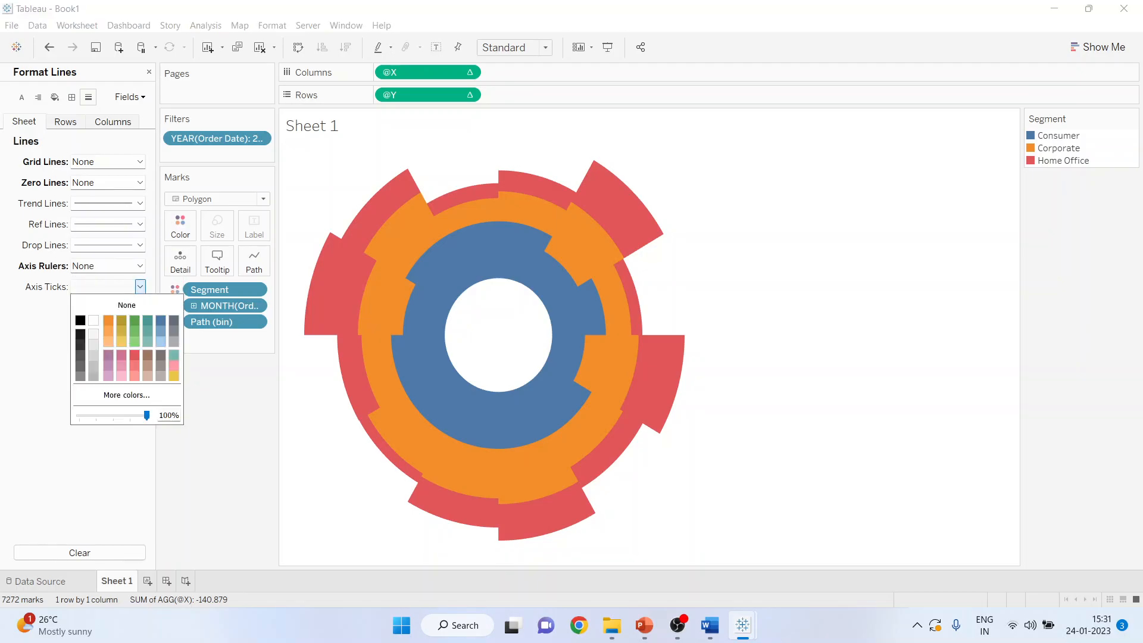
left_click(126, 305)
key("Escape")
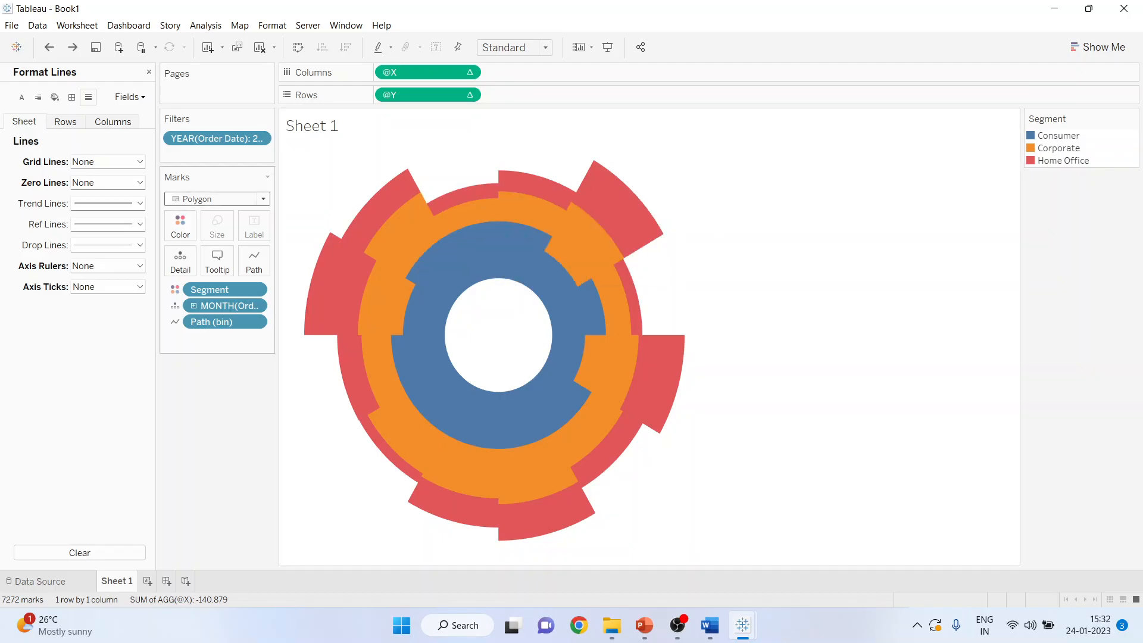
- Show the YEAR(Order Date) filter beside the chart and make it a Single Value (list) control
left_click(258, 138)
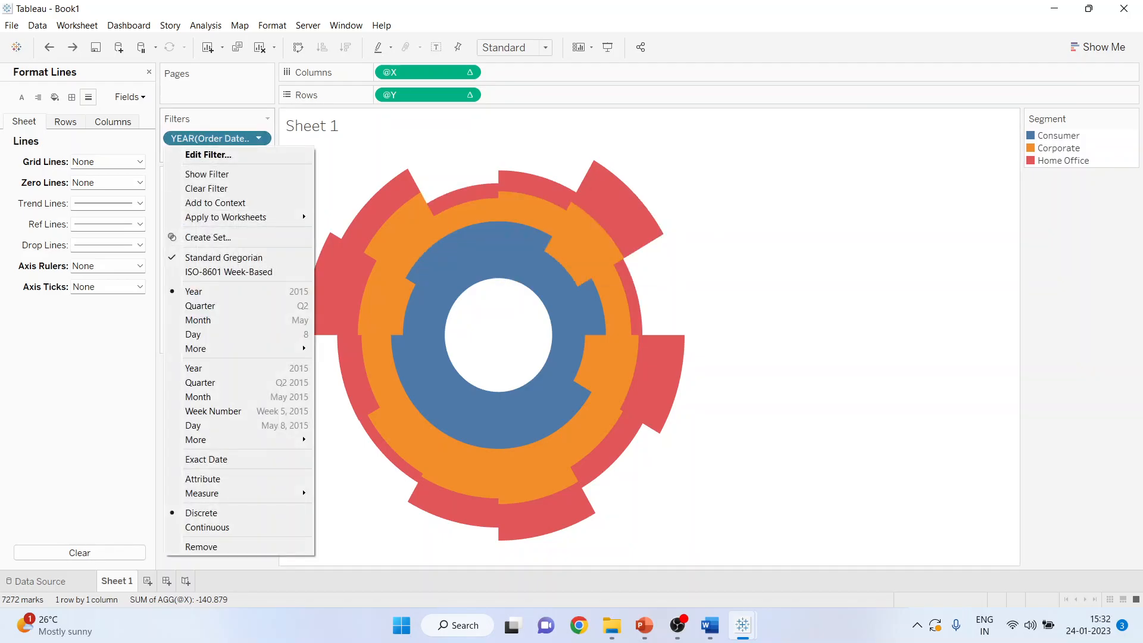
left_click(207, 174)
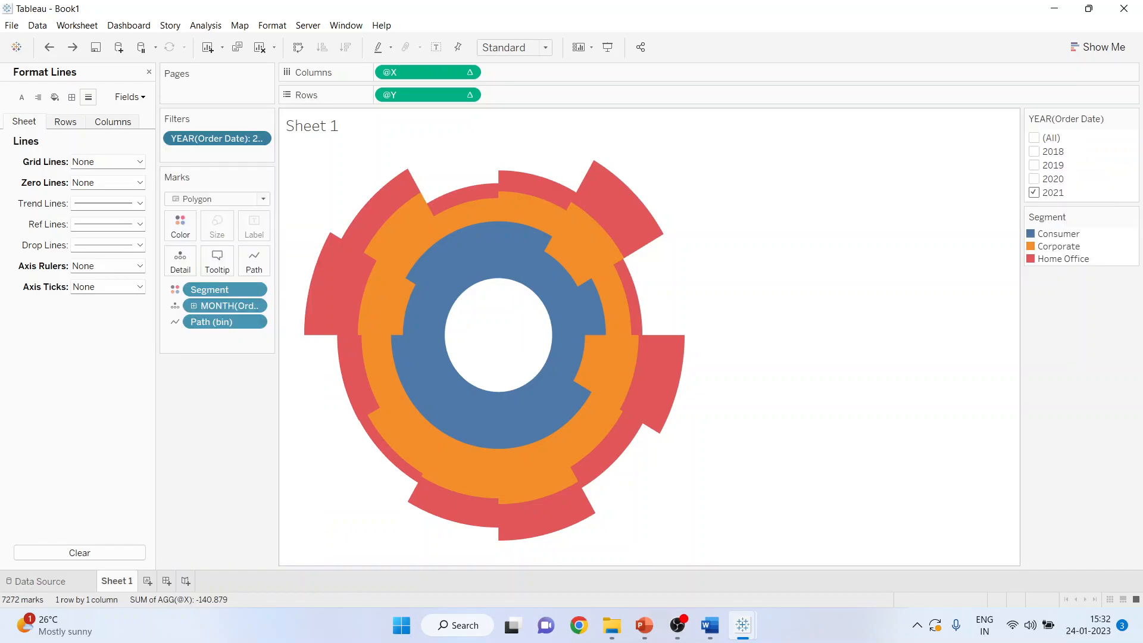
left_click(1132, 118)
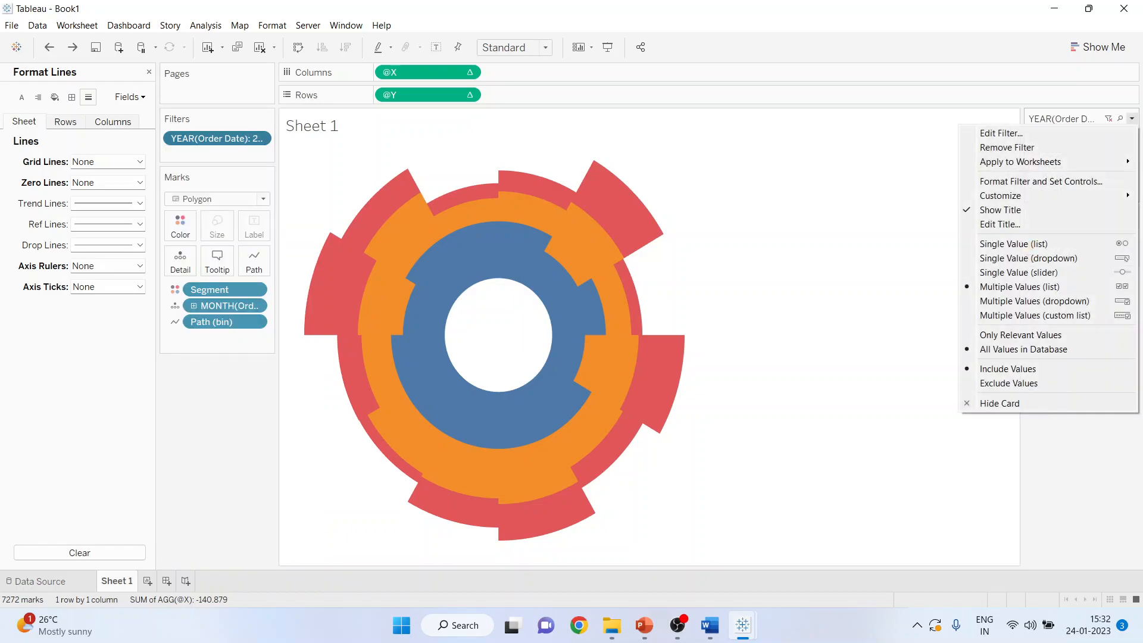
left_click(1013, 244)
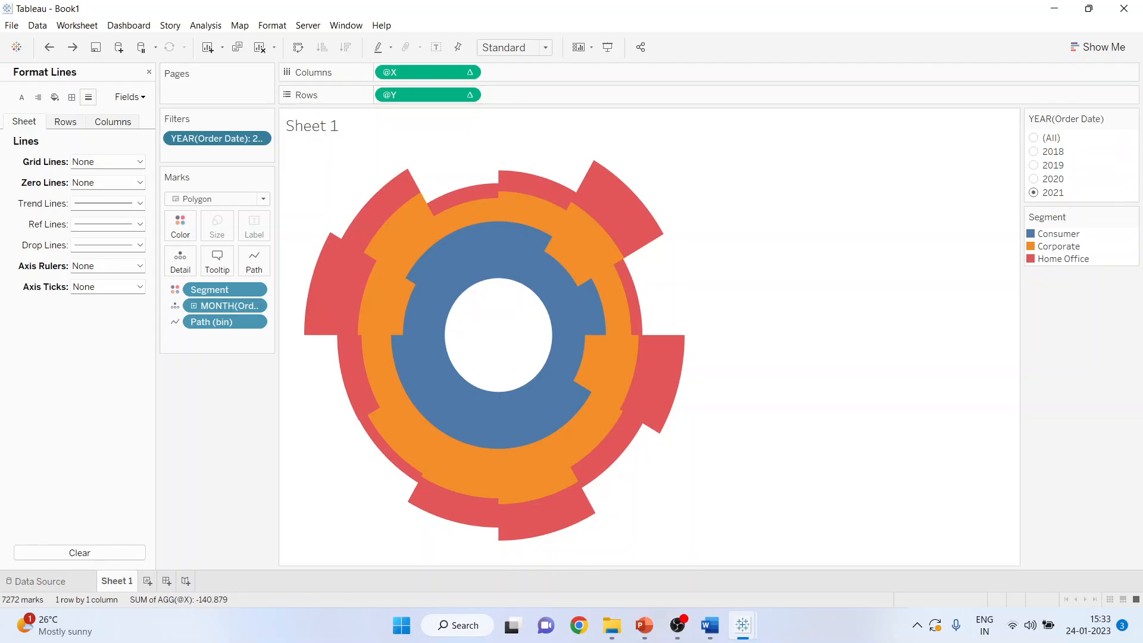
- Open the workbook's animation settings and choose a default duration of 0.30 seconds (Fast)
left_click(206, 25)
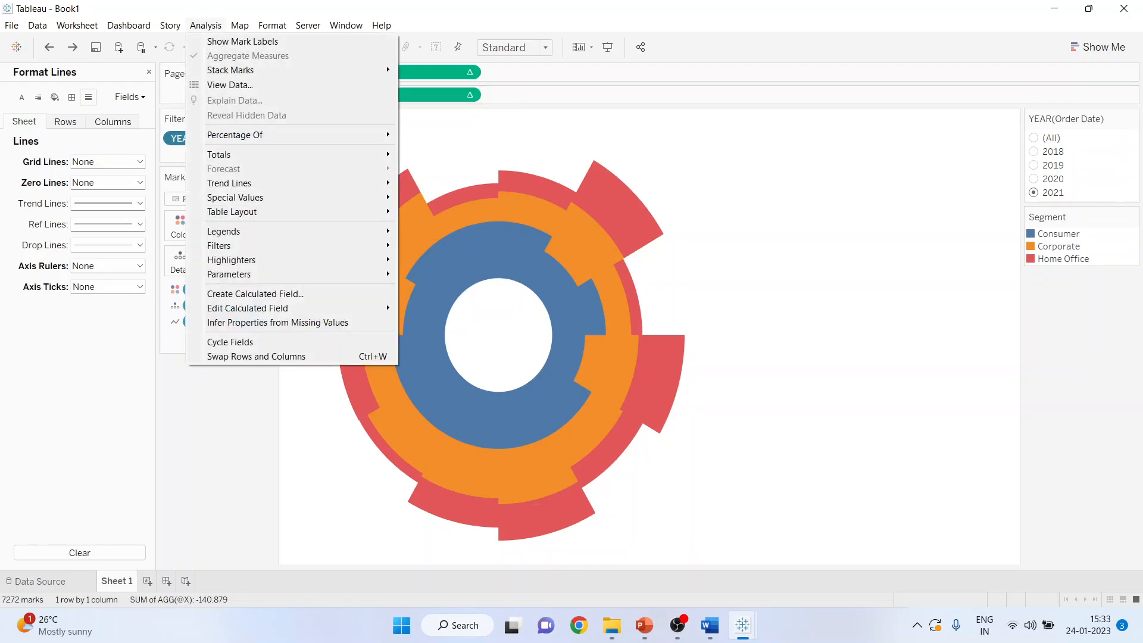
left_click(272, 25)
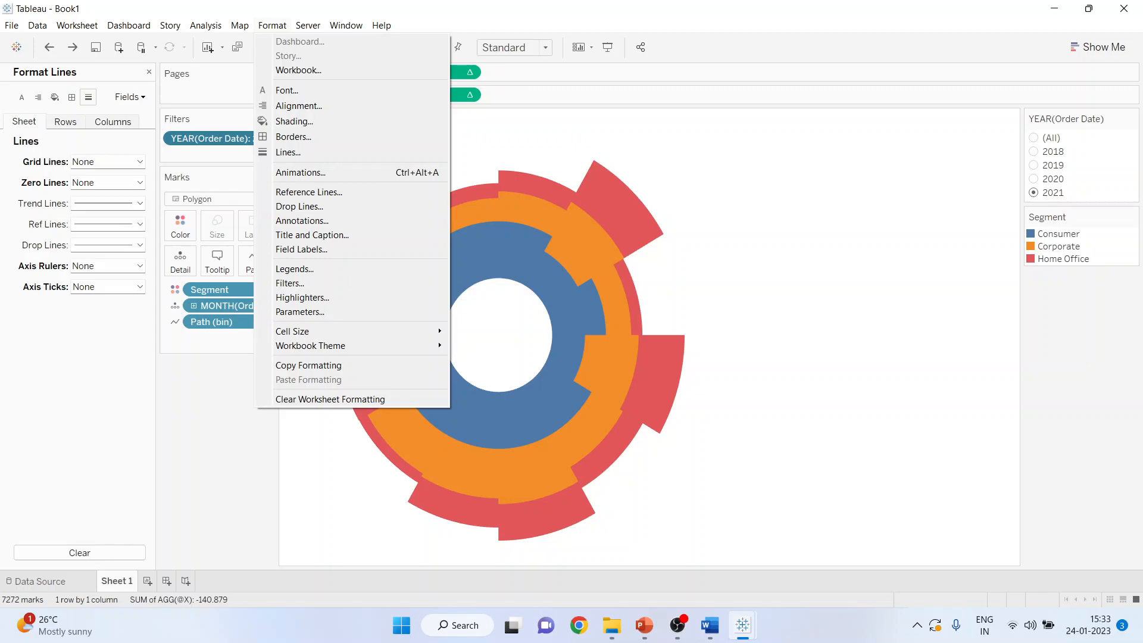
left_click(300, 172)
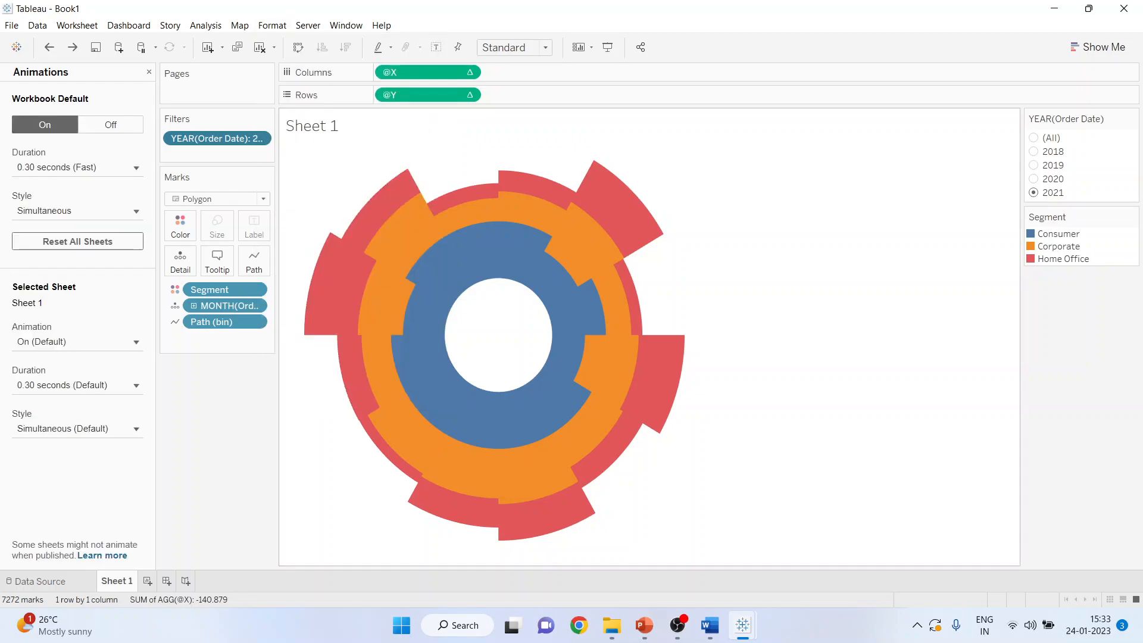
left_click(78, 167)
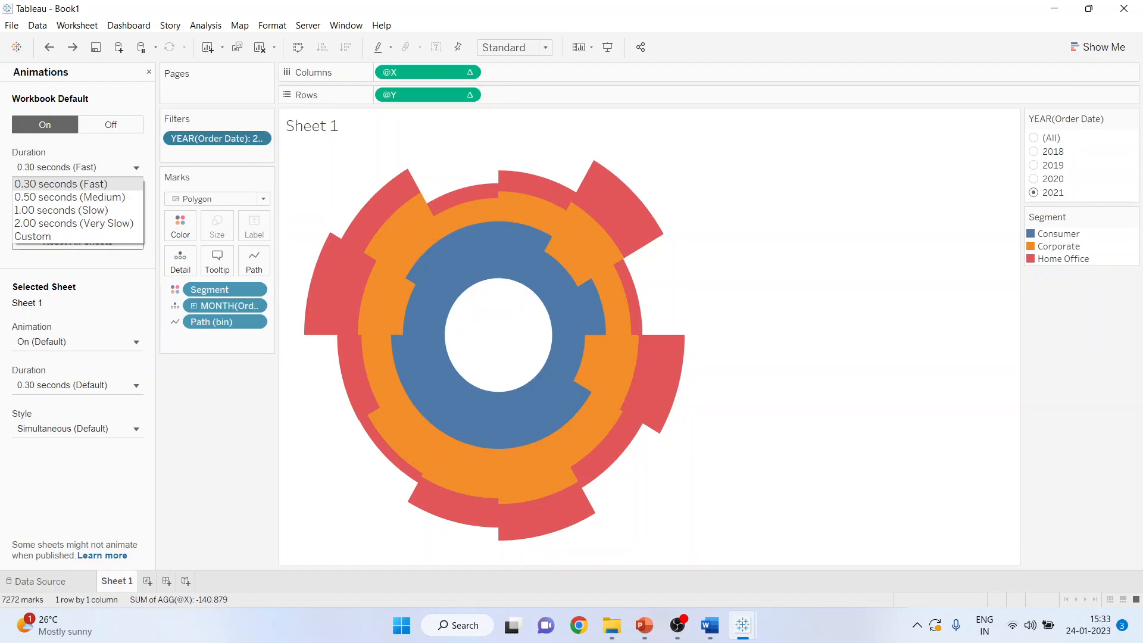
left_click(61, 184)
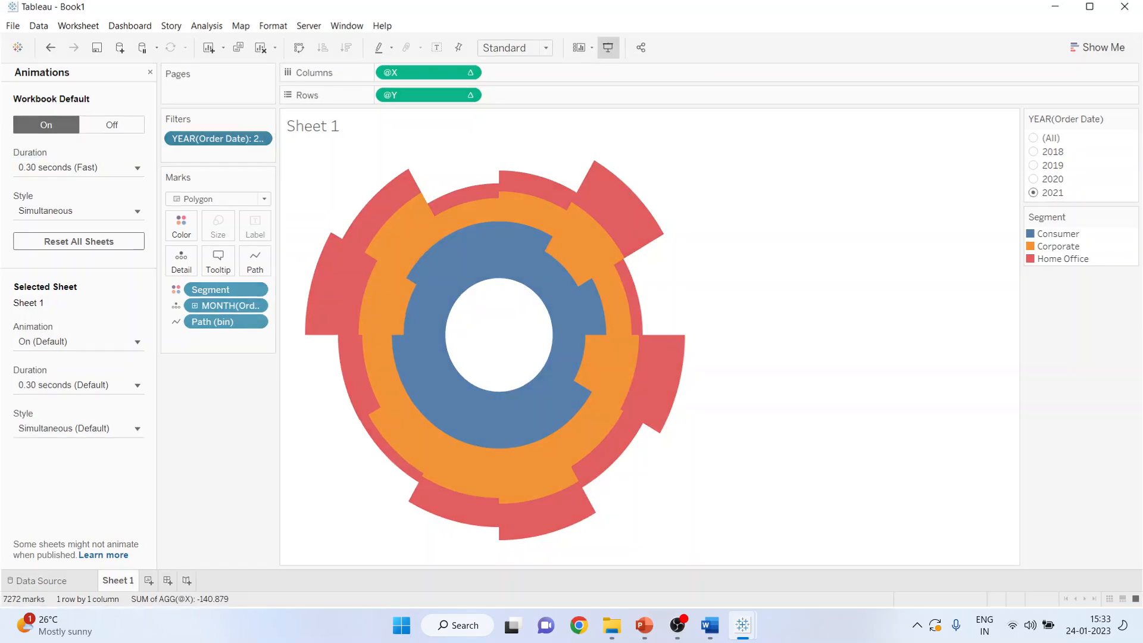
- View the chart in presentation mode, stepping the year filter from 2021 back to 2018, and return to the worksheet
left_click(608, 47)
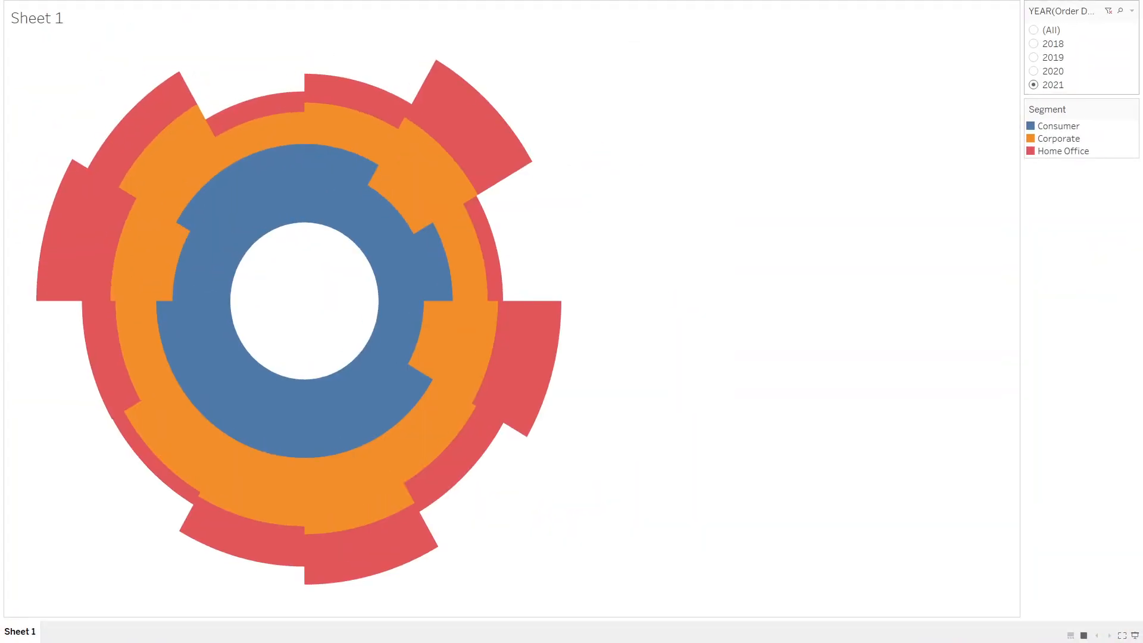
key("Up")
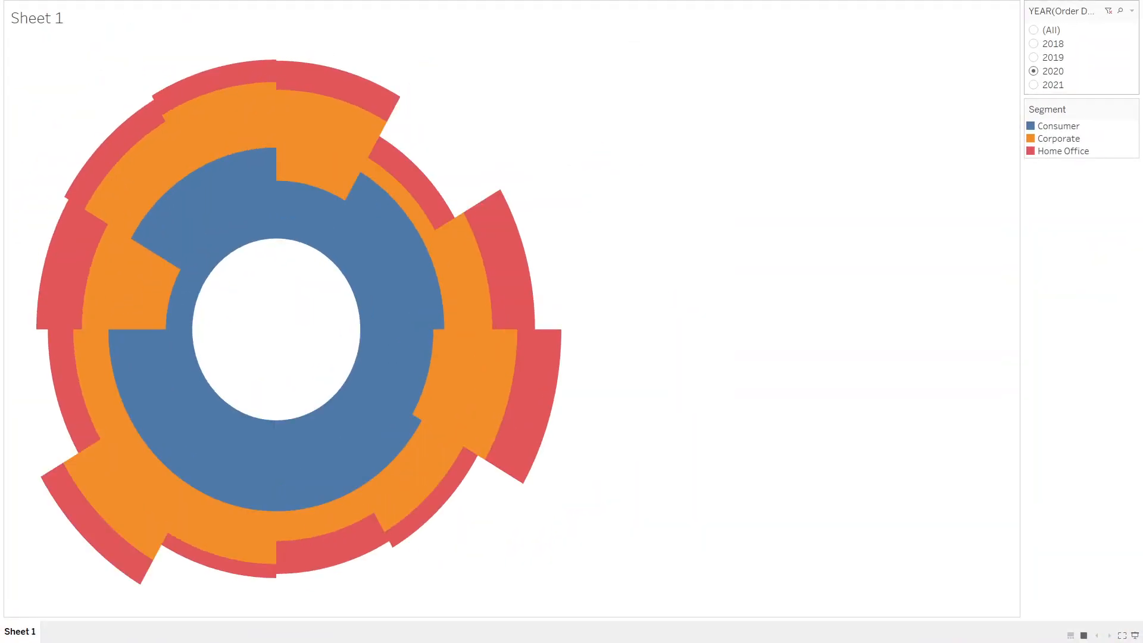
key("Up")
key("Up")
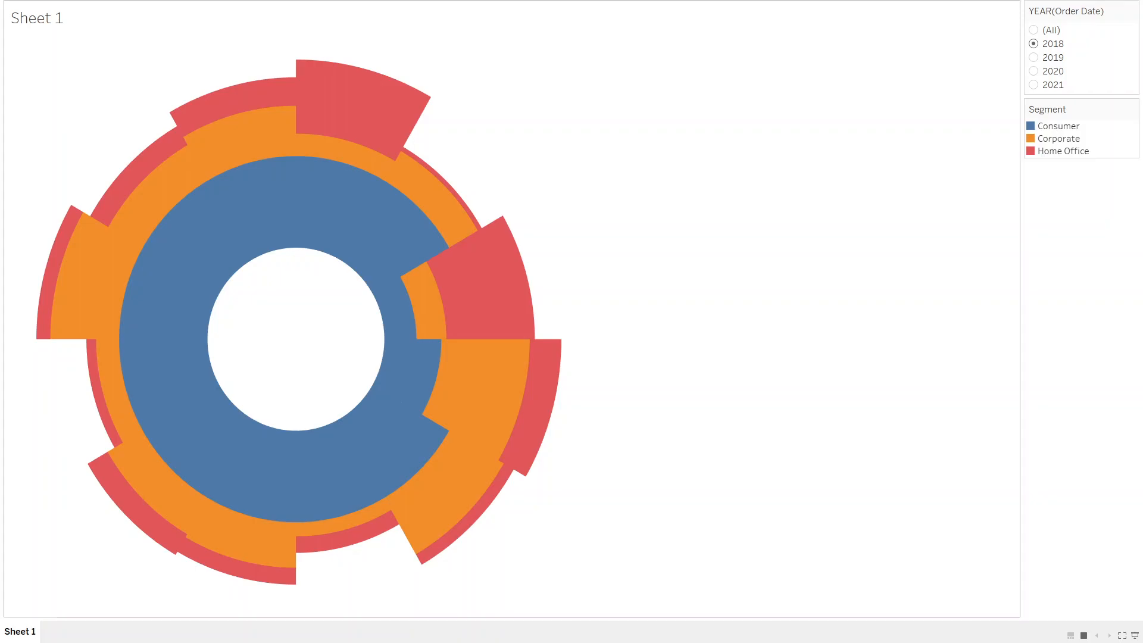
key("Escape")
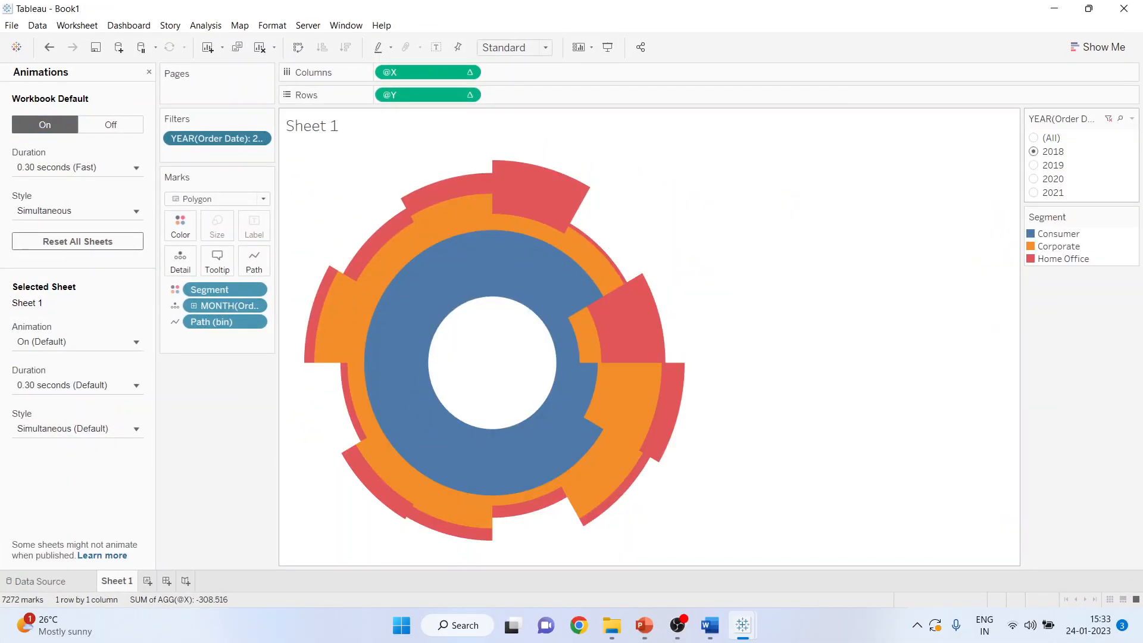
- Place Region before @X on Columns to split the chart by region, and filter the year to 2019
key("ctrl+z")
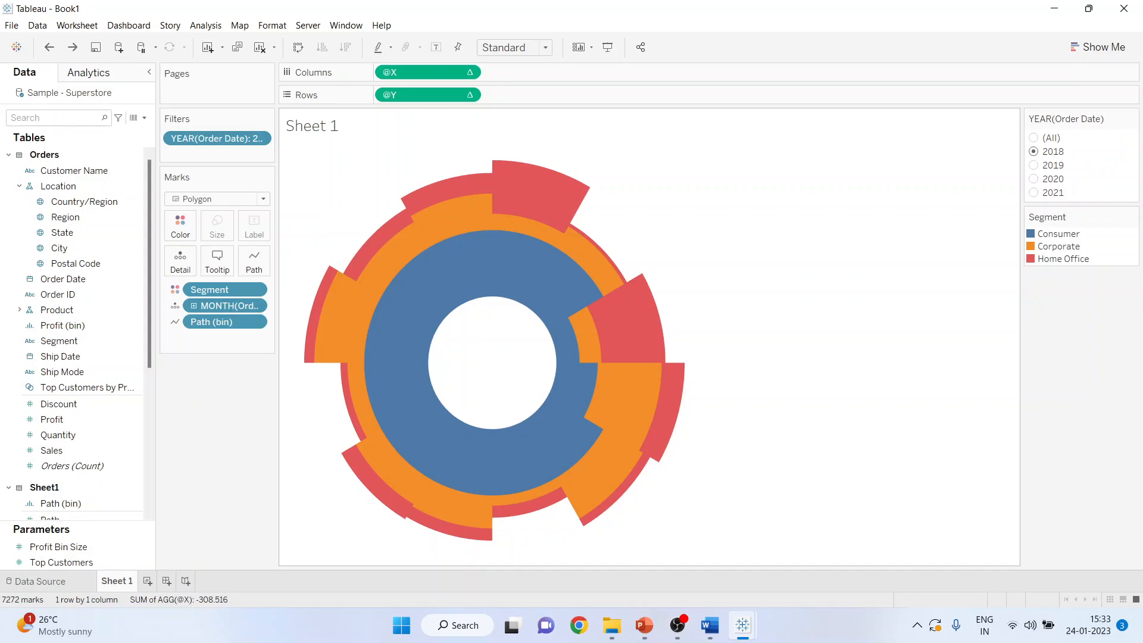
left_click_drag(66, 217, 416, 72)
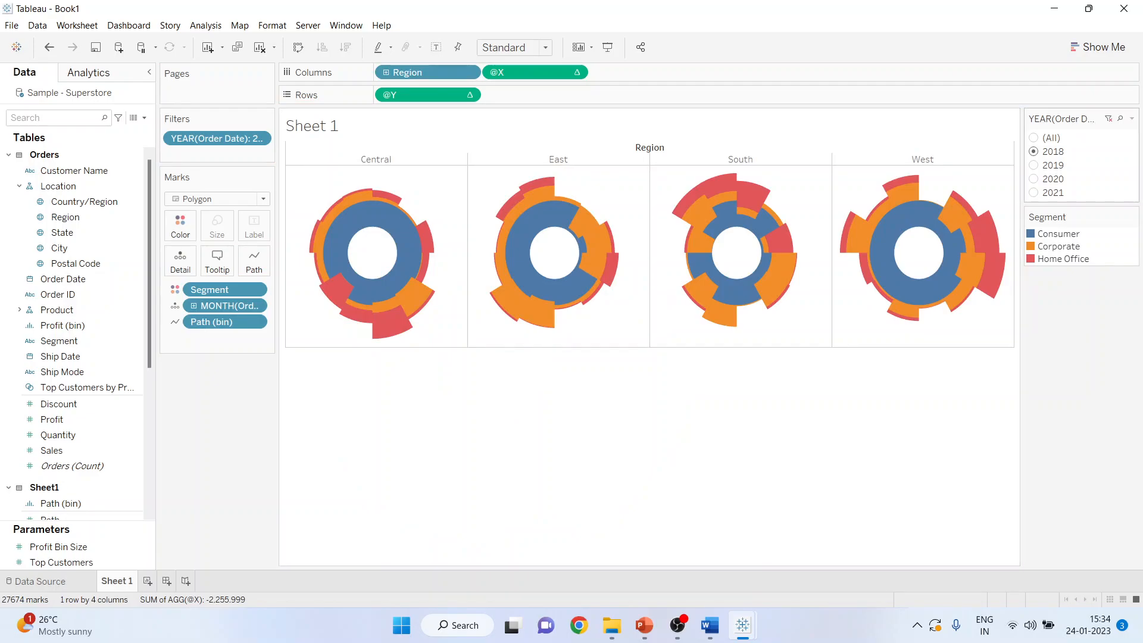
left_click(1034, 166)
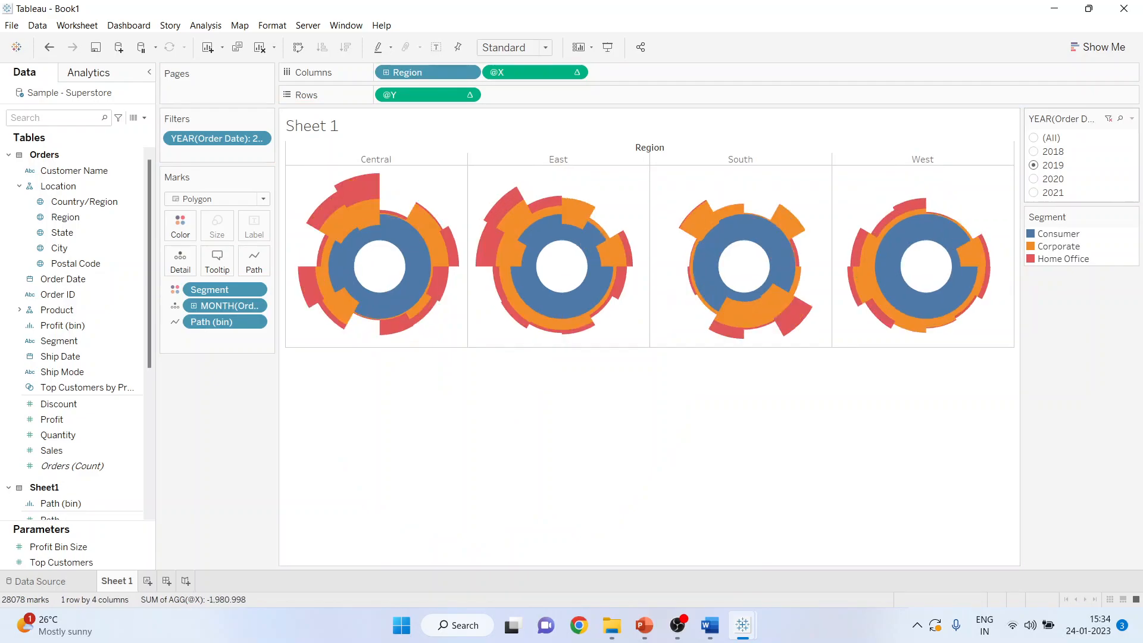
- Highlight the Corporate, Home Office and Consumer segments one after another across the regional charts
left_click(1059, 246)
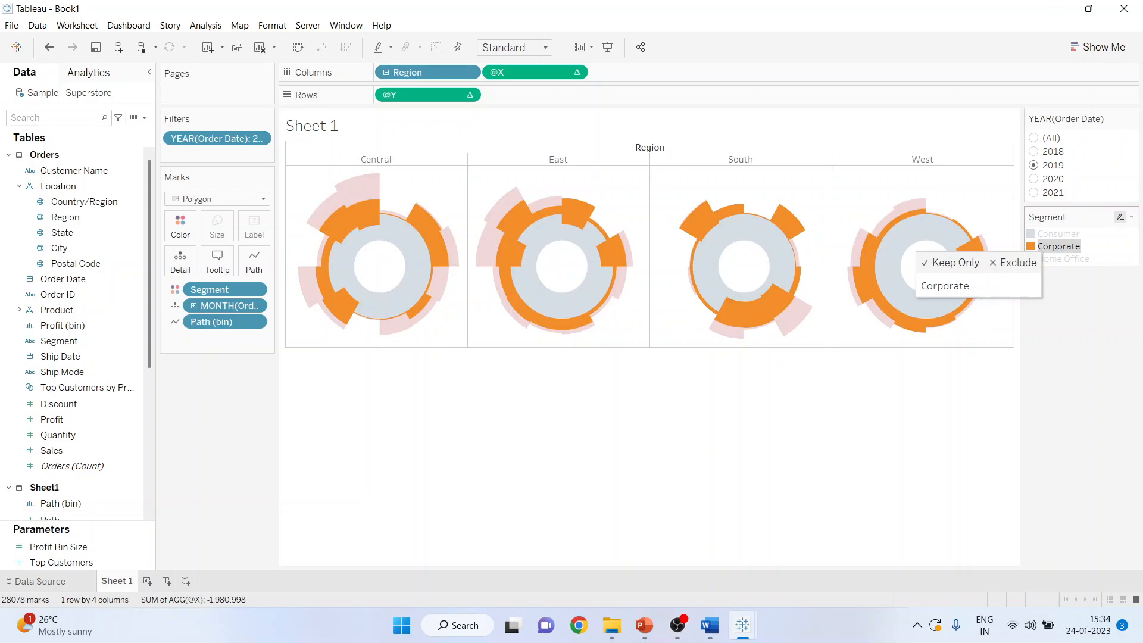
left_click(1063, 258)
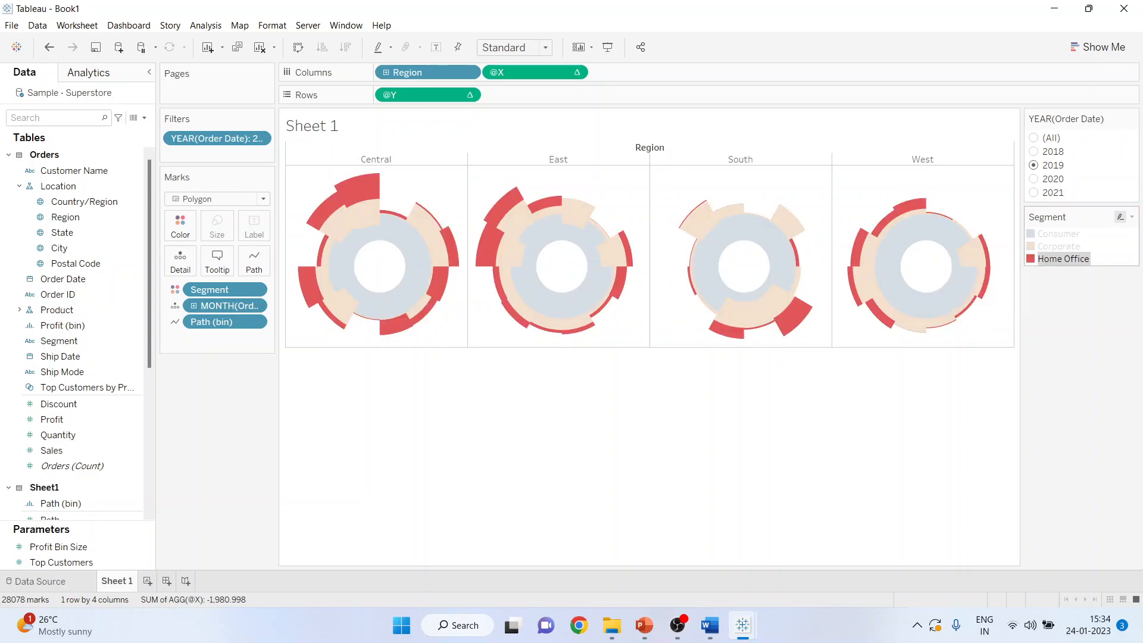
left_click(1058, 233)
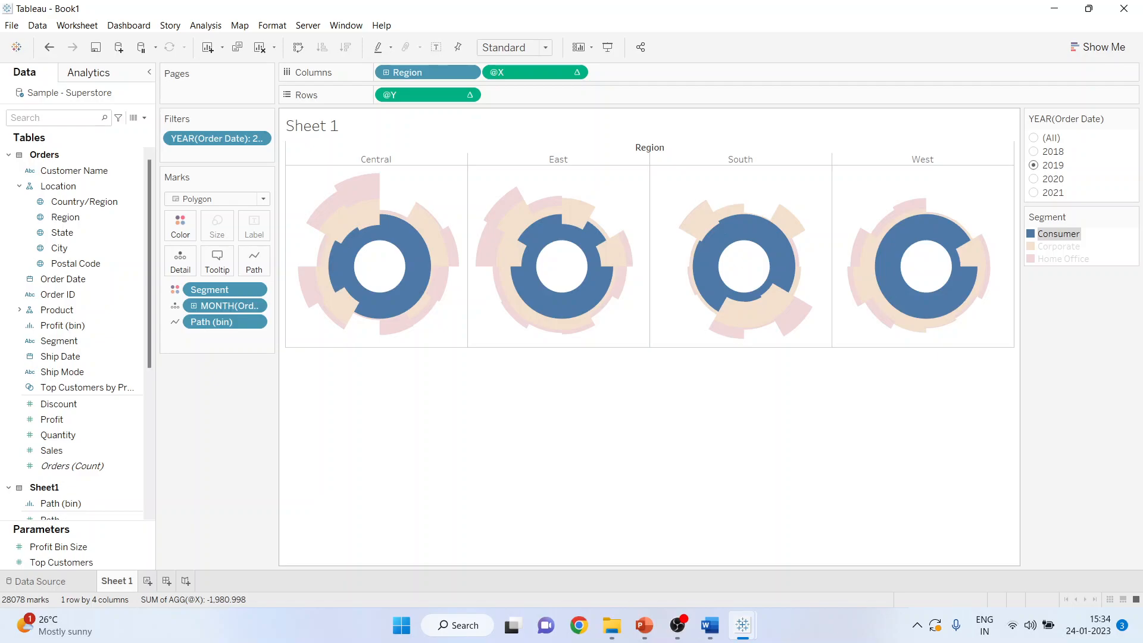
- Switch to the PowerPoint presentation and start the slide show from the Thank You slide
mouse_move(644, 625)
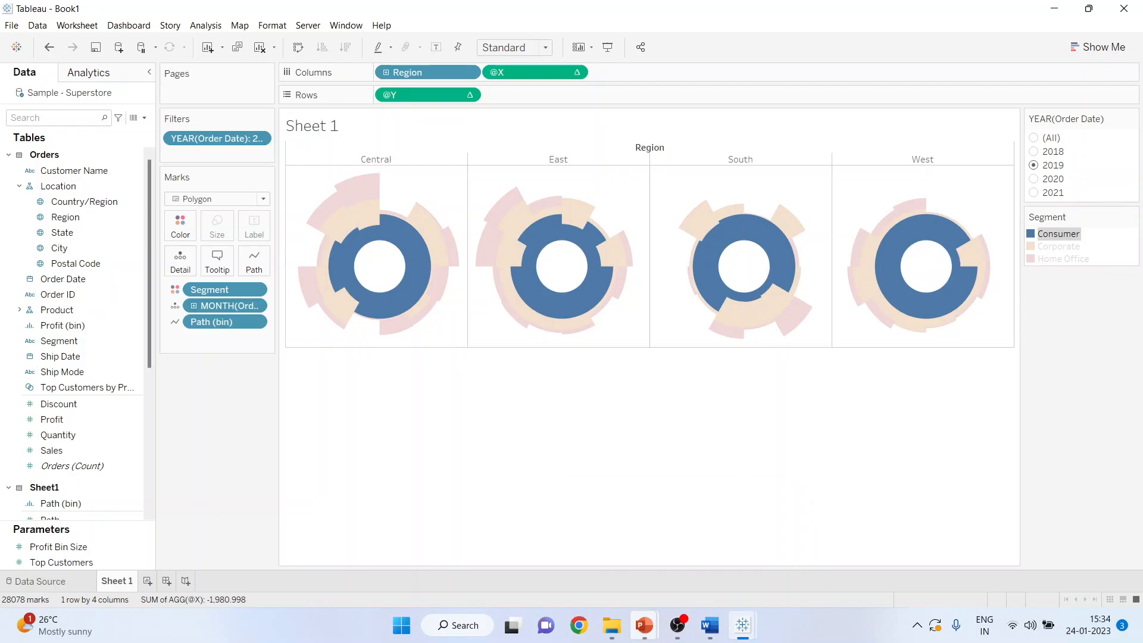
left_click(562, 554)
left_click(91, 260)
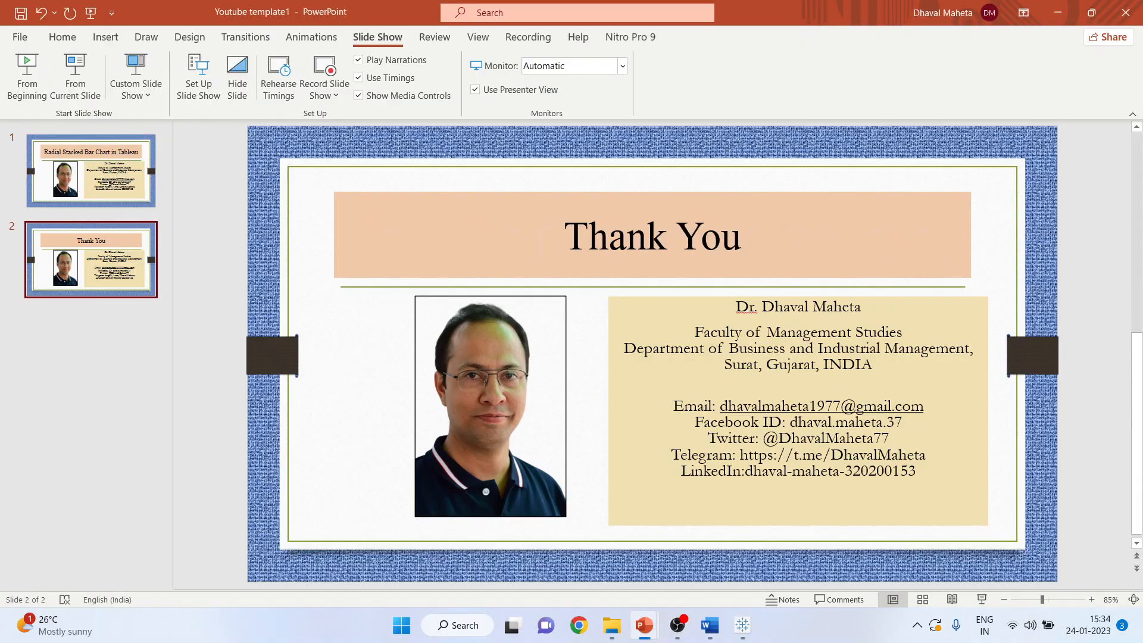
left_click(981, 600)
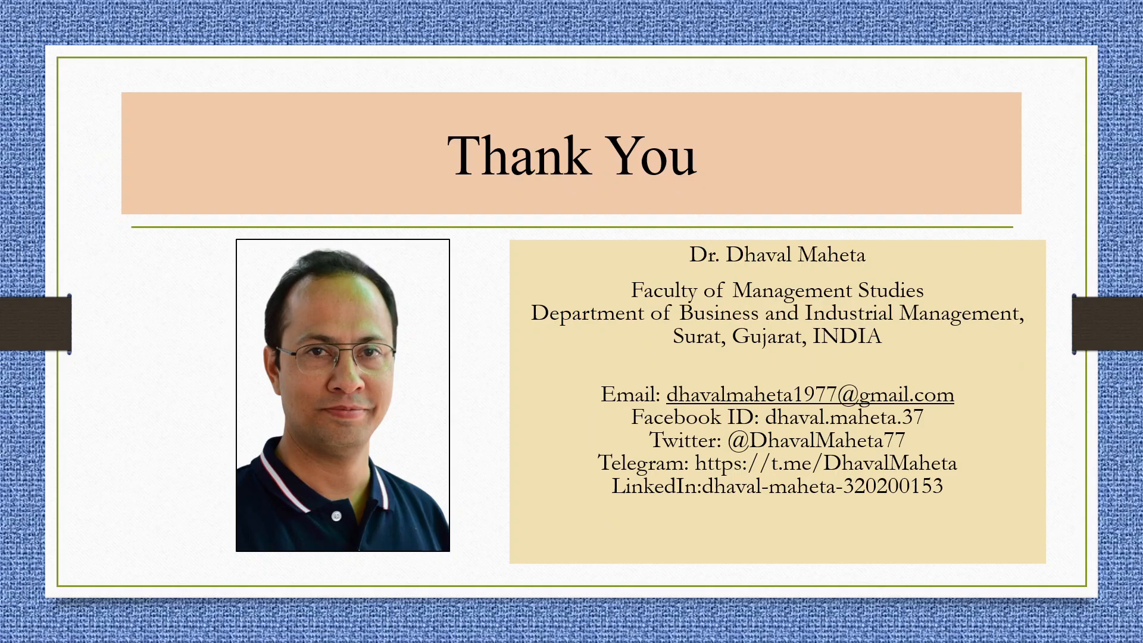